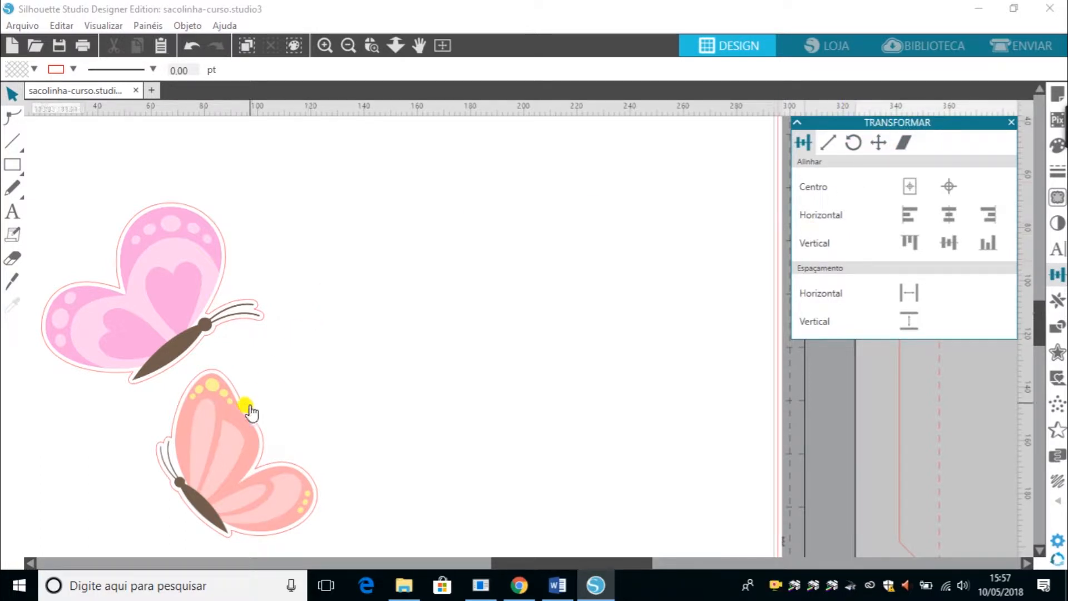
Move the orange butterfly up and to the right on the canvas.
left_click_drag(241, 438, 417, 340)
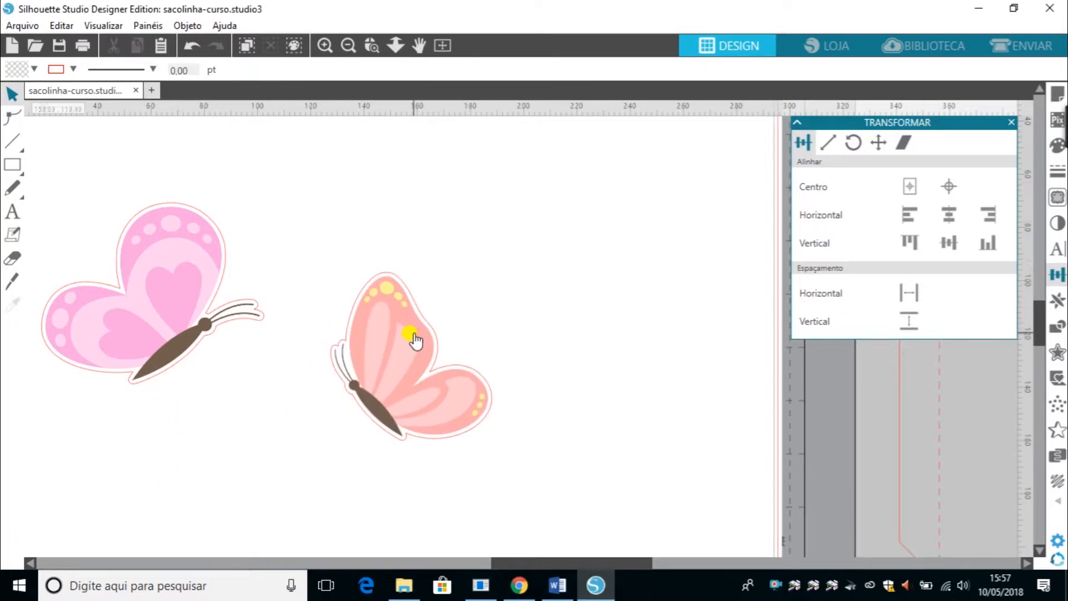
left_click(347, 43)
left_click(348, 42)
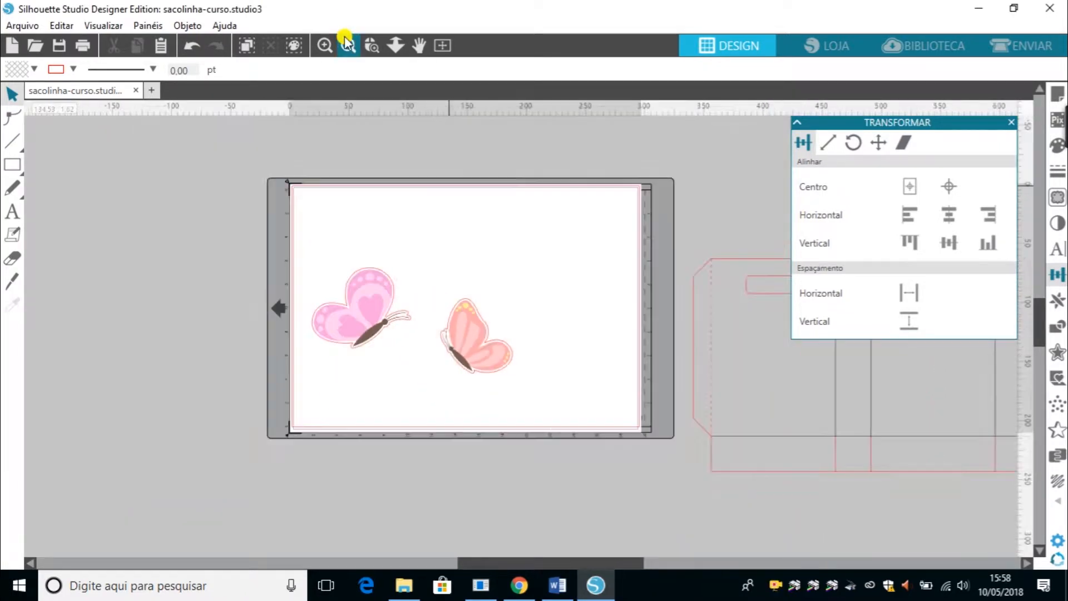
Move the pink butterfly aside and bring the bag template onto the cutting mat.
left_click_drag(381, 324, 765, 350)
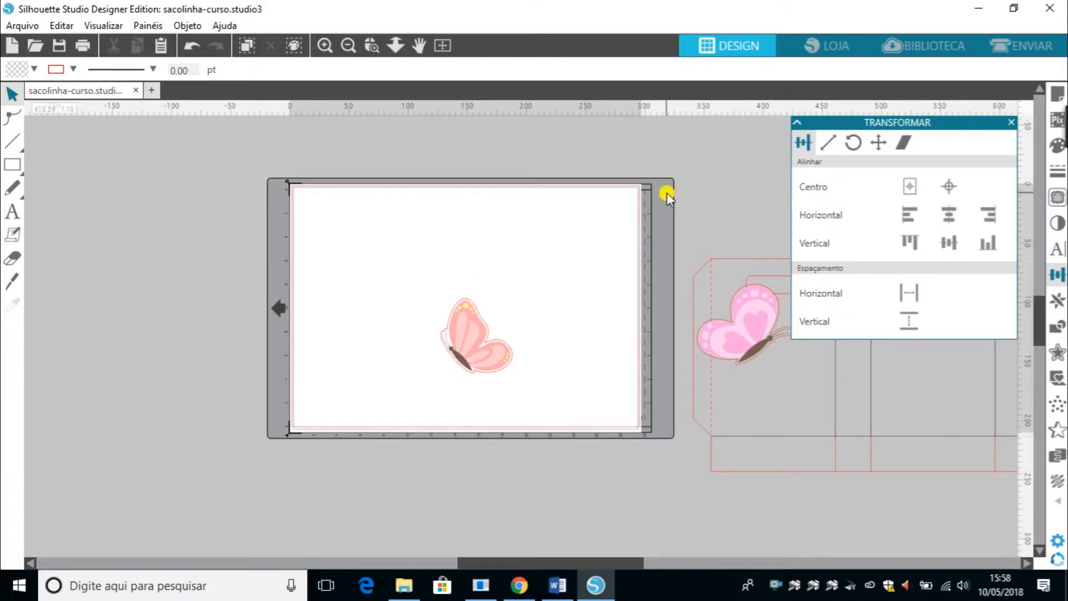
left_click_drag(668, 195, 322, 227)
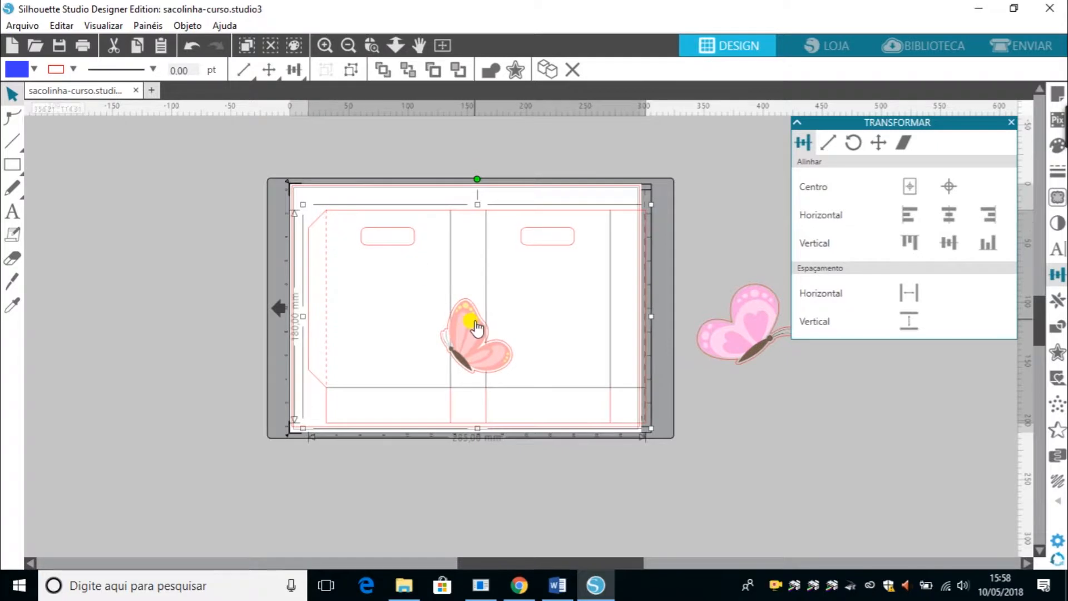
Nudge the orange butterfly on the bag and move the pink butterfly to the mat's left edge.
left_click_drag(473, 322, 435, 320)
left_click_drag(735, 339, 239, 284)
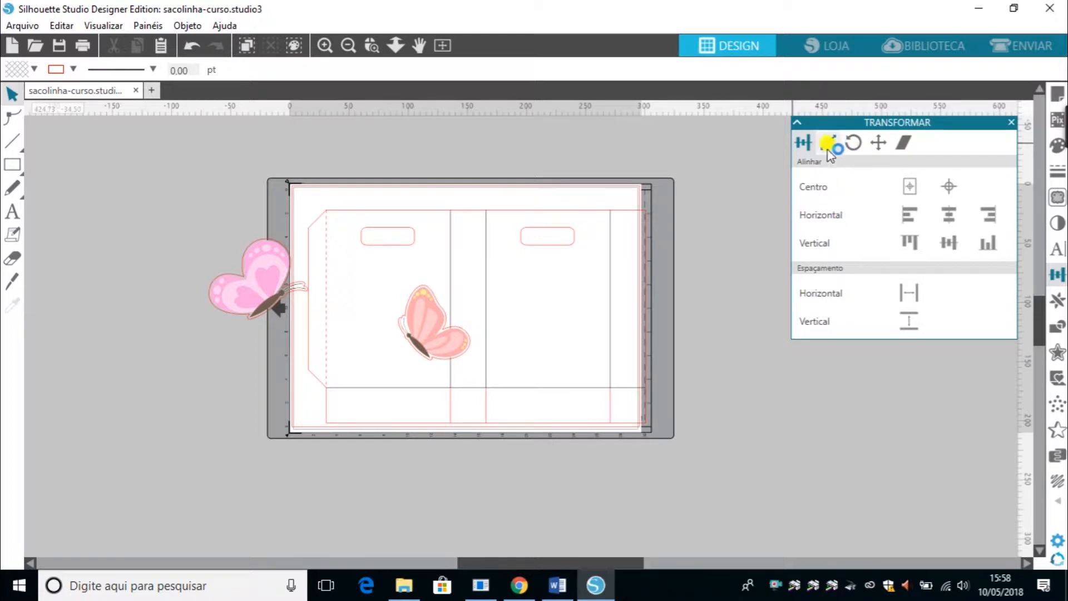
Scale the pink butterfly to 50 mm wide with proportions locked, and move it beside the mat.
left_click(828, 144)
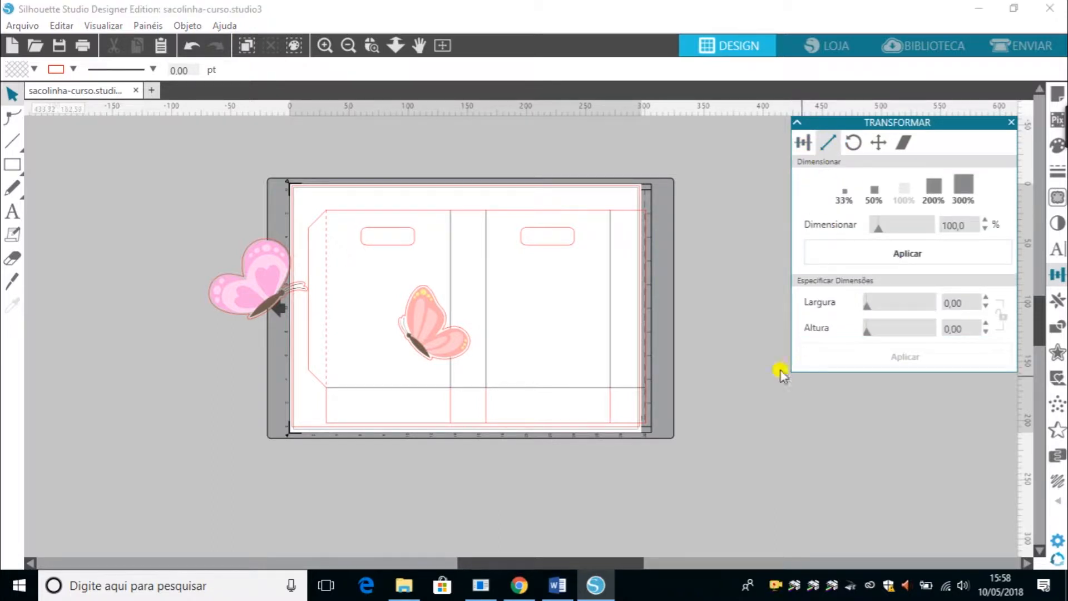
left_click_drag(251, 280, 104, 324)
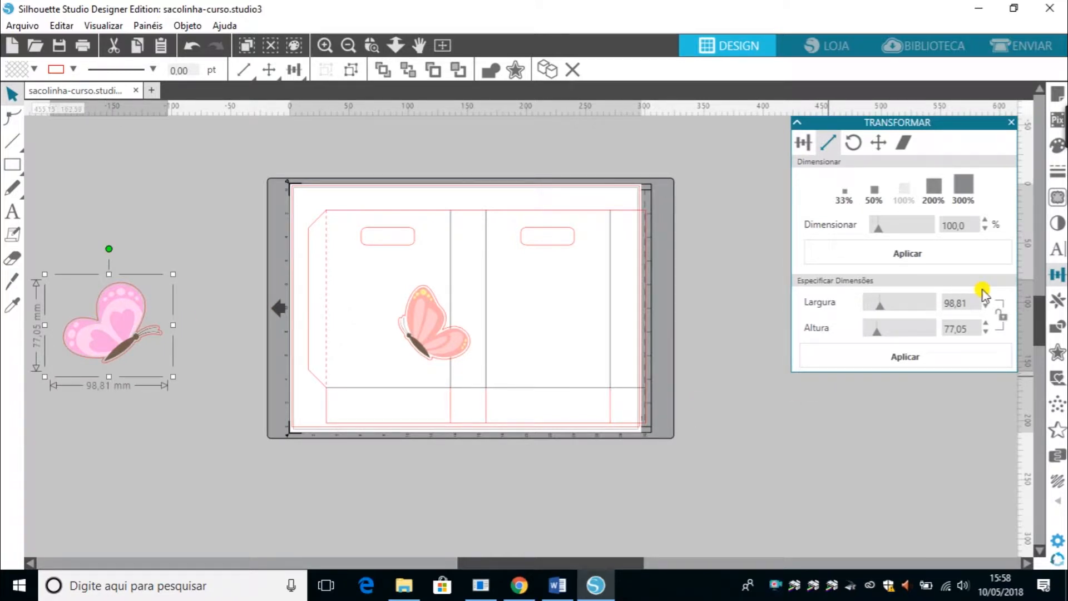
double_click(954, 302)
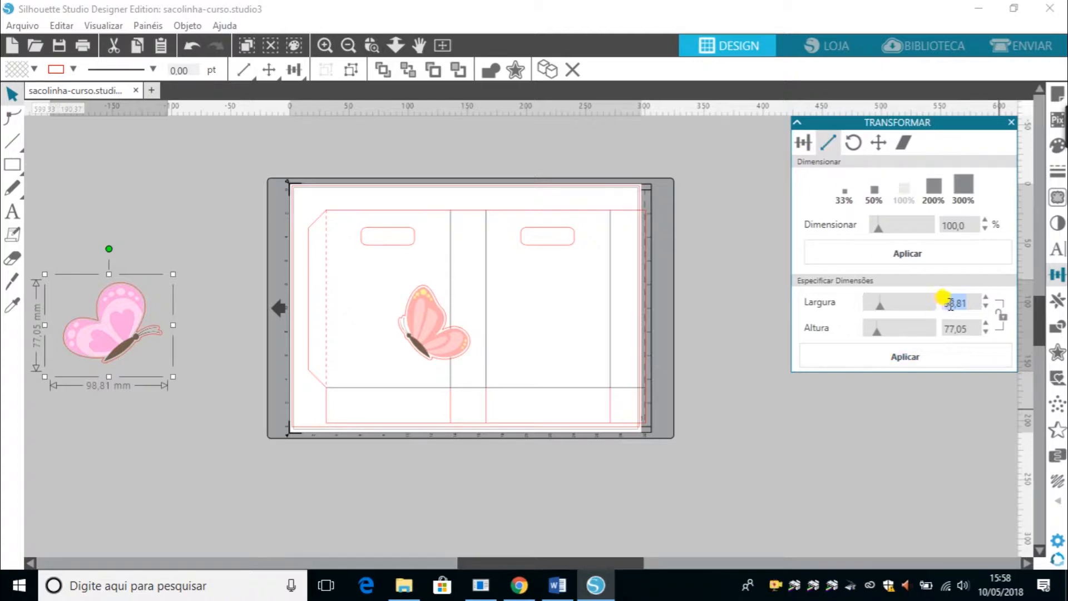
left_click_drag(952, 304, 943, 303)
left_click(1000, 333)
left_click(963, 330)
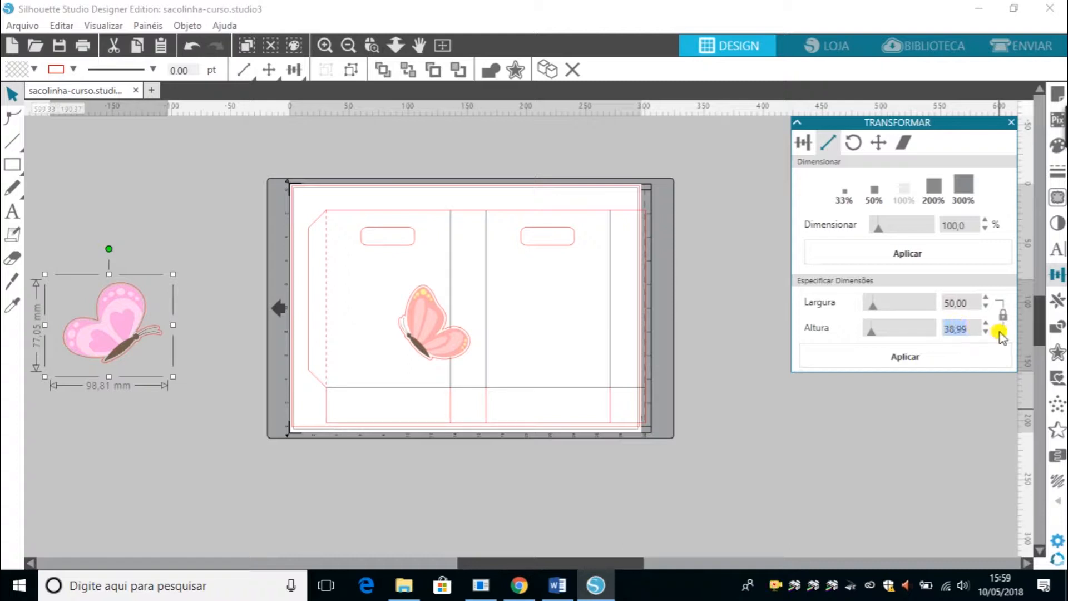
left_click(969, 305)
left_click(906, 359)
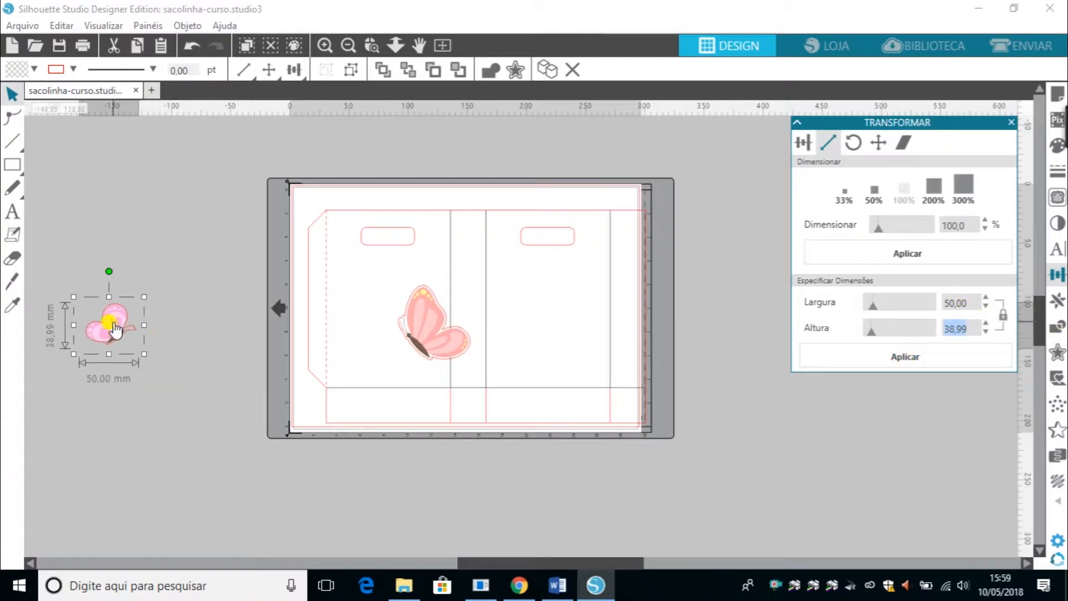
left_click_drag(114, 329, 211, 328)
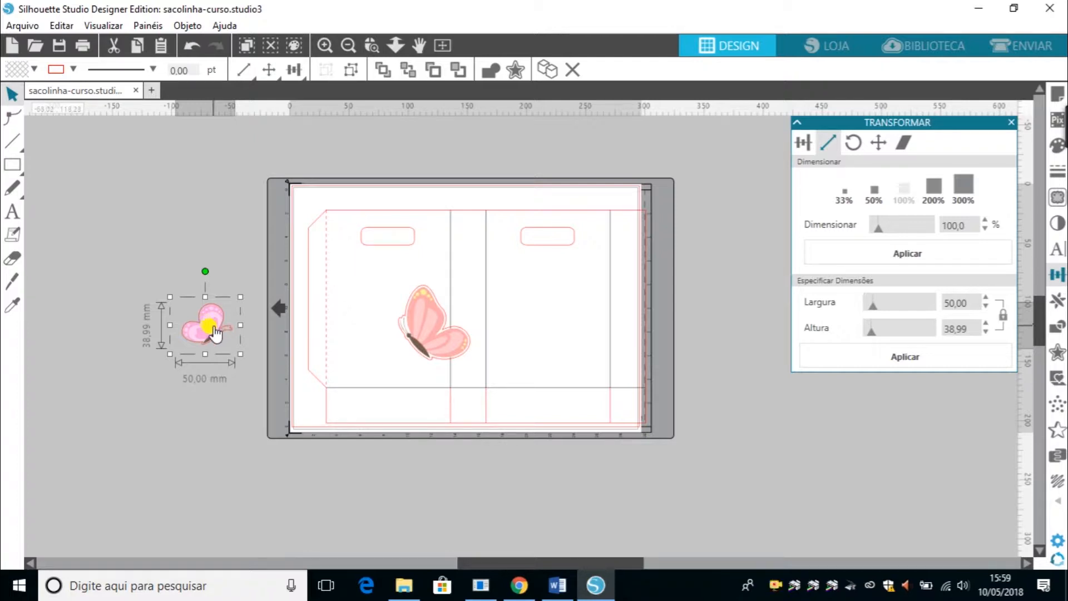
Try resizing the pink butterfly to 50 mm high and moving it onto the bag, then undo both changes.
double_click(950, 329)
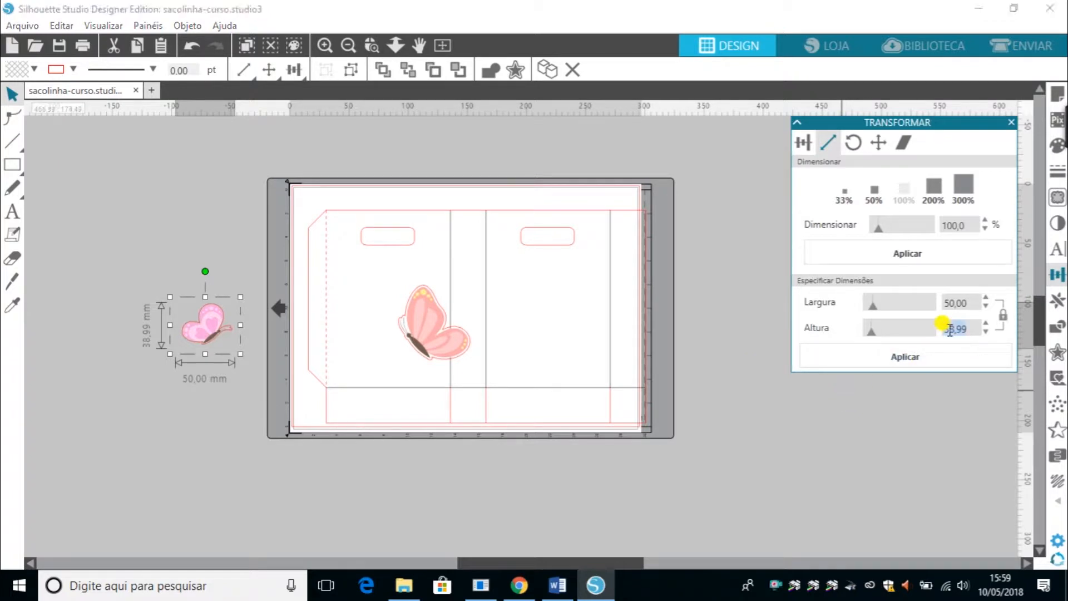
type("3")
type("0")
type(",")
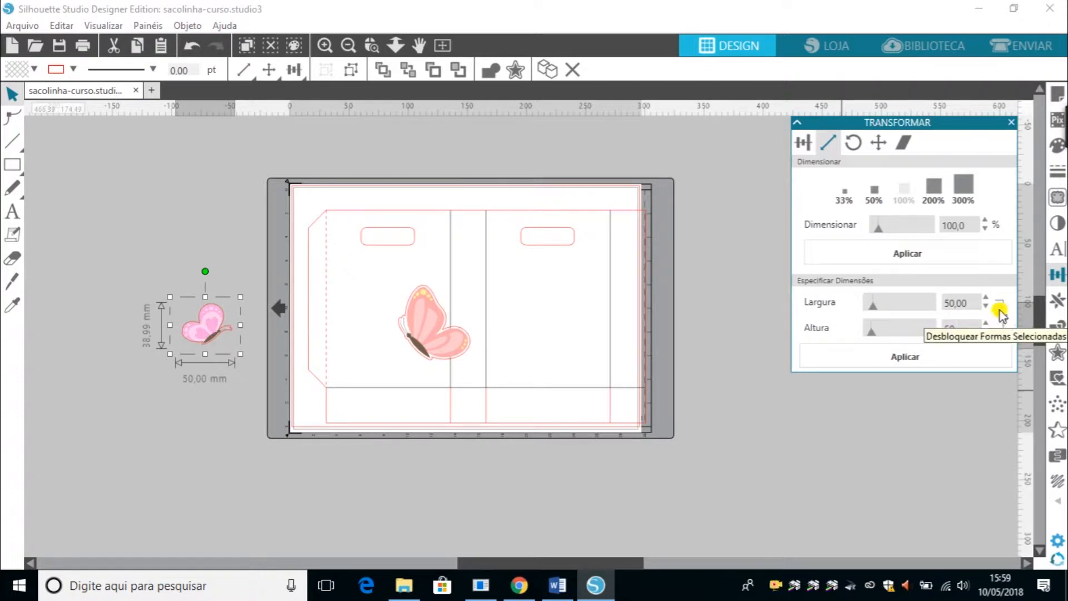
left_click(971, 304)
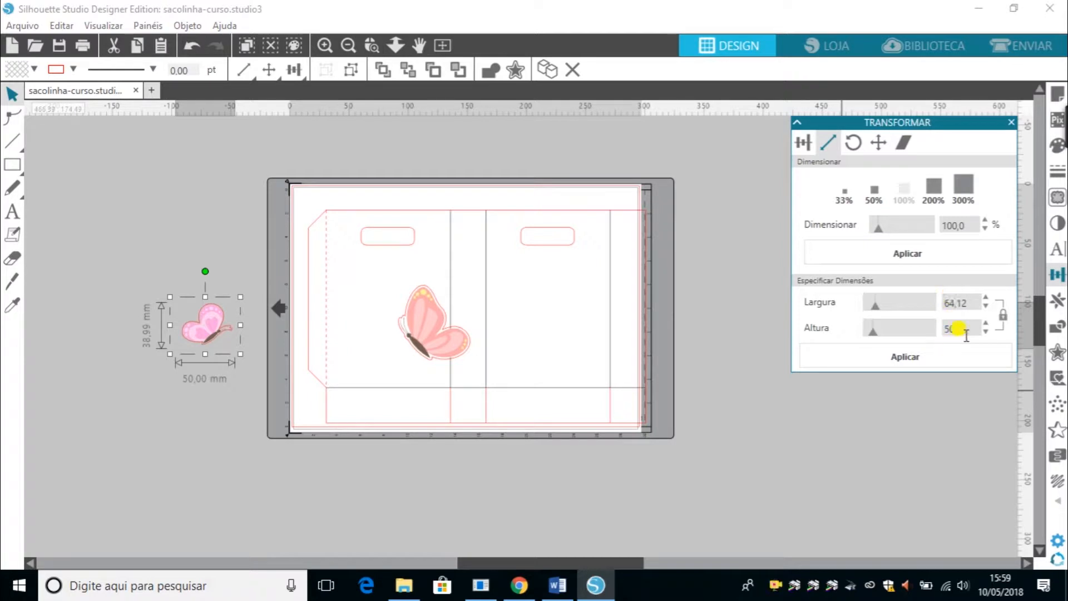
left_click(912, 354)
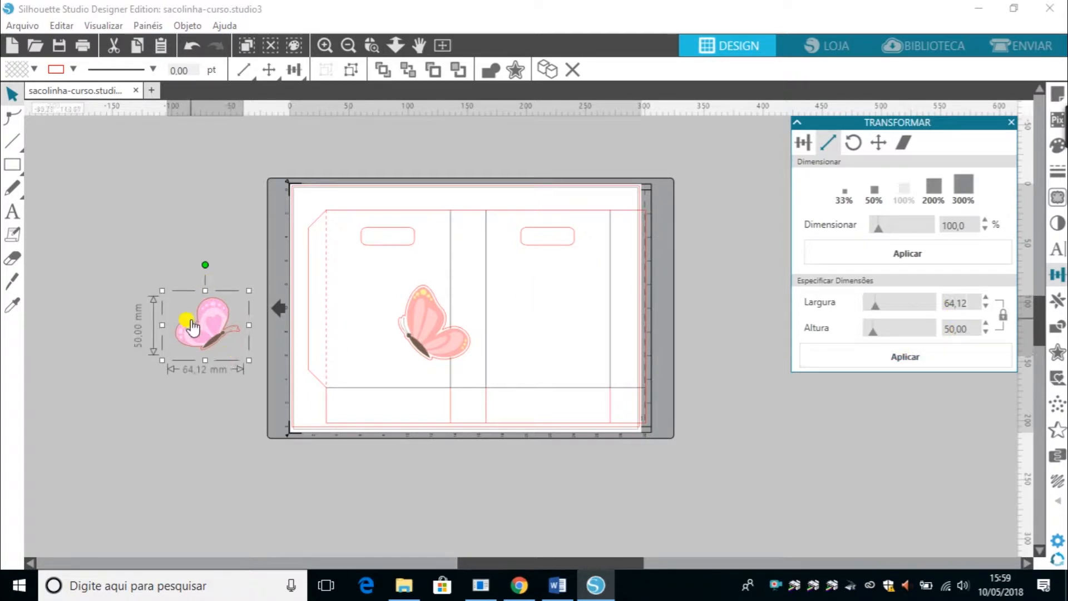
left_click_drag(209, 324, 349, 296)
key("ctrl+z")
key("ctrl+z")
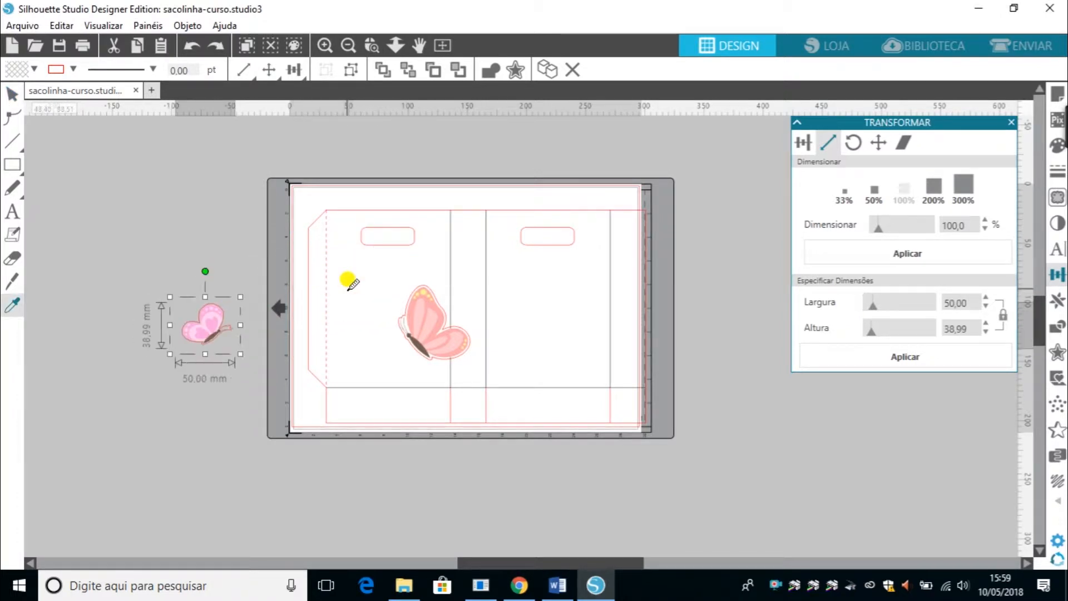
Move the pink butterfly against the mat's left edge.
left_click_drag(216, 326, 254, 317)
Try resizing the orange butterfly to 50 by 60 mm with proportions unlocked and moving it, then undo both.
left_click(451, 327)
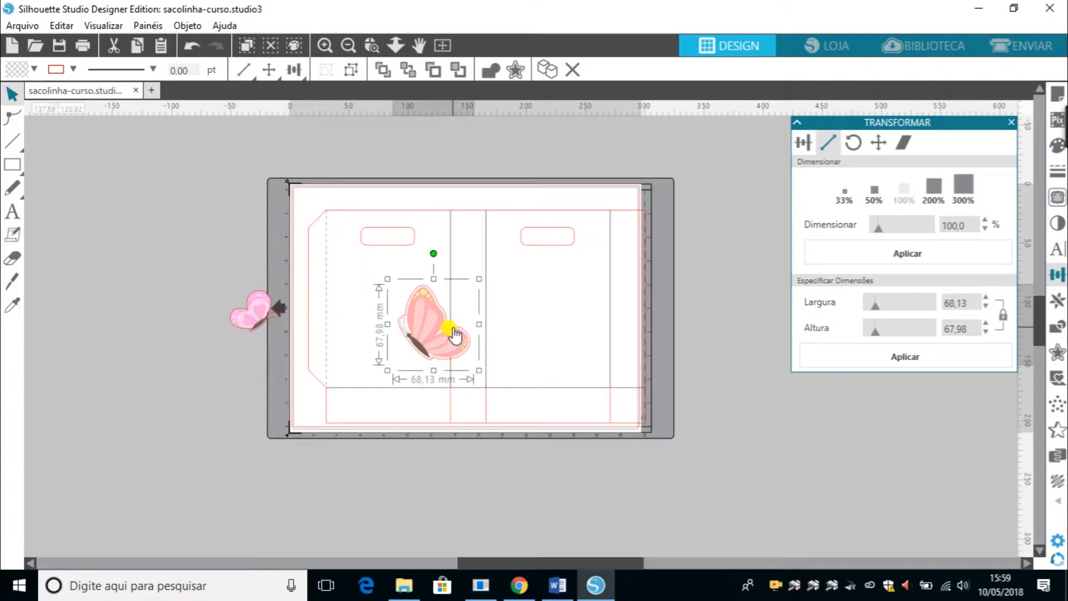
left_click(951, 302)
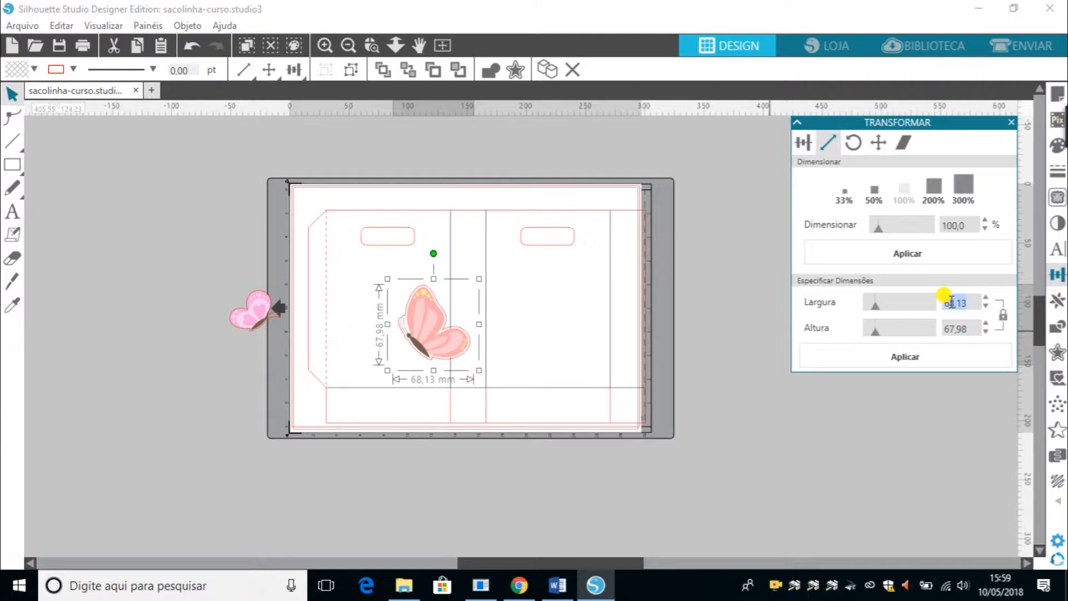
type("50")
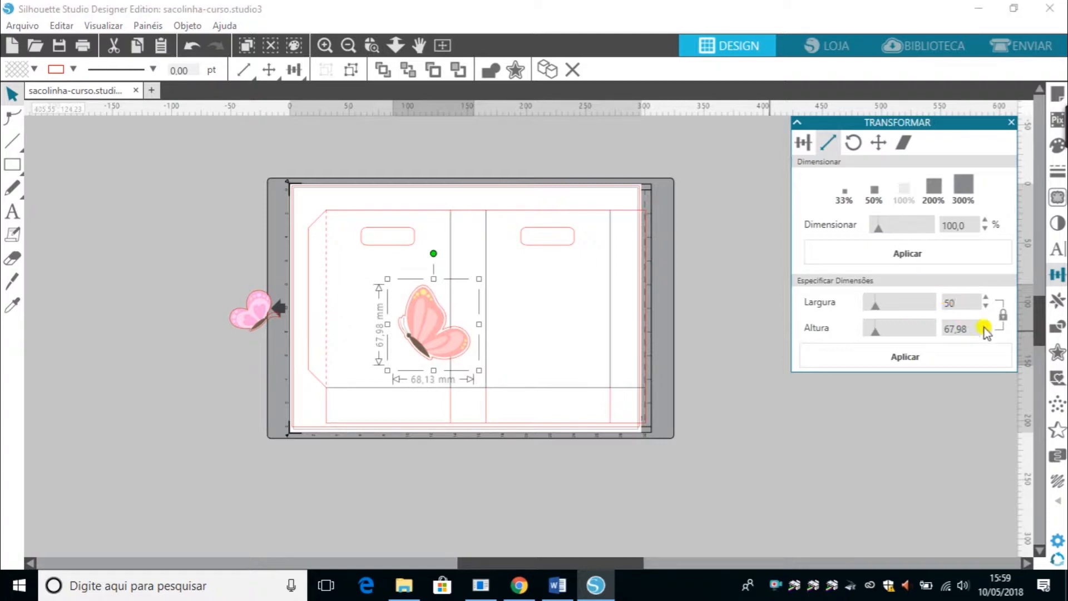
left_click(974, 328)
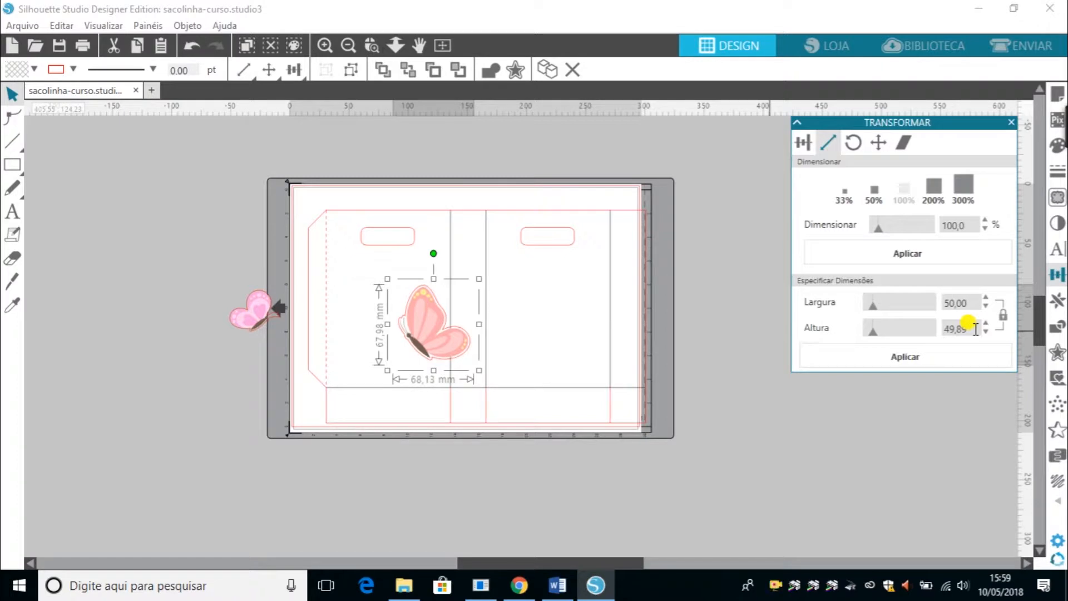
left_click(1001, 315)
double_click(960, 326)
left_click(920, 359)
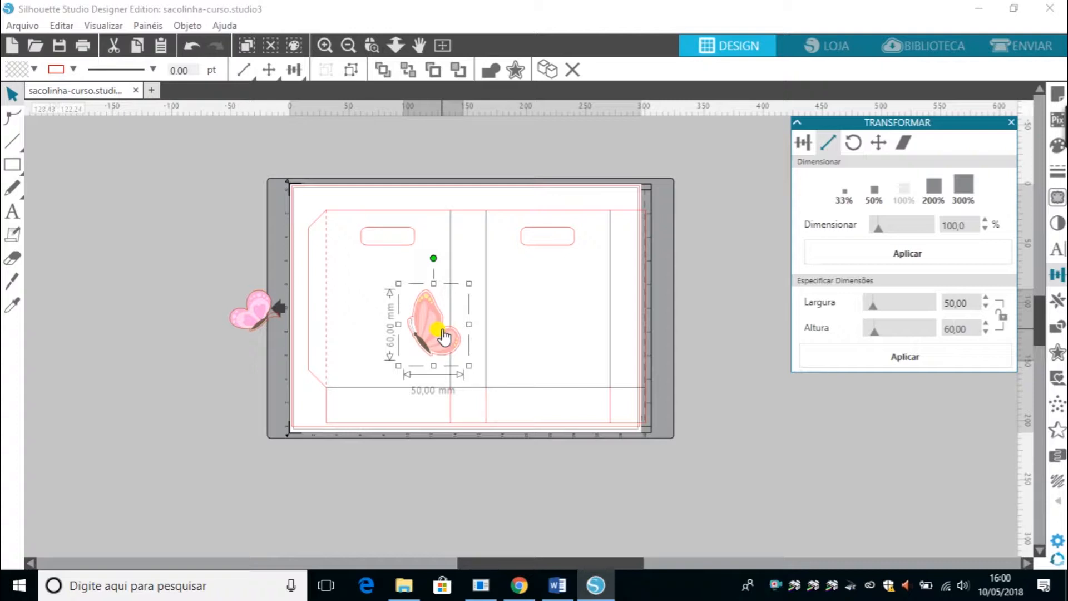
left_click_drag(441, 332, 208, 428)
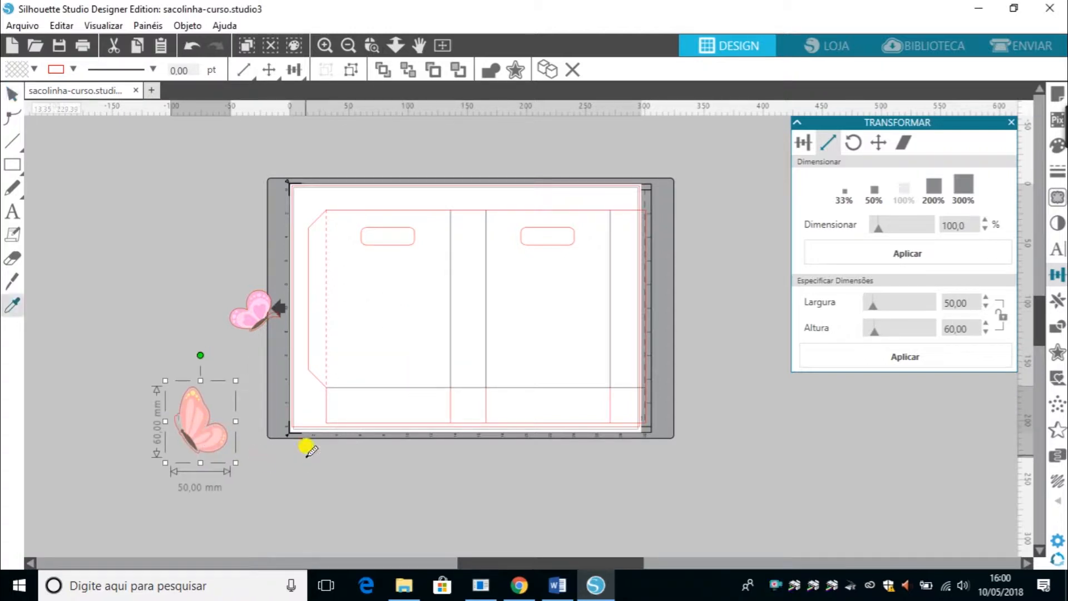
key("ctrl+z")
key("ctrl+z")
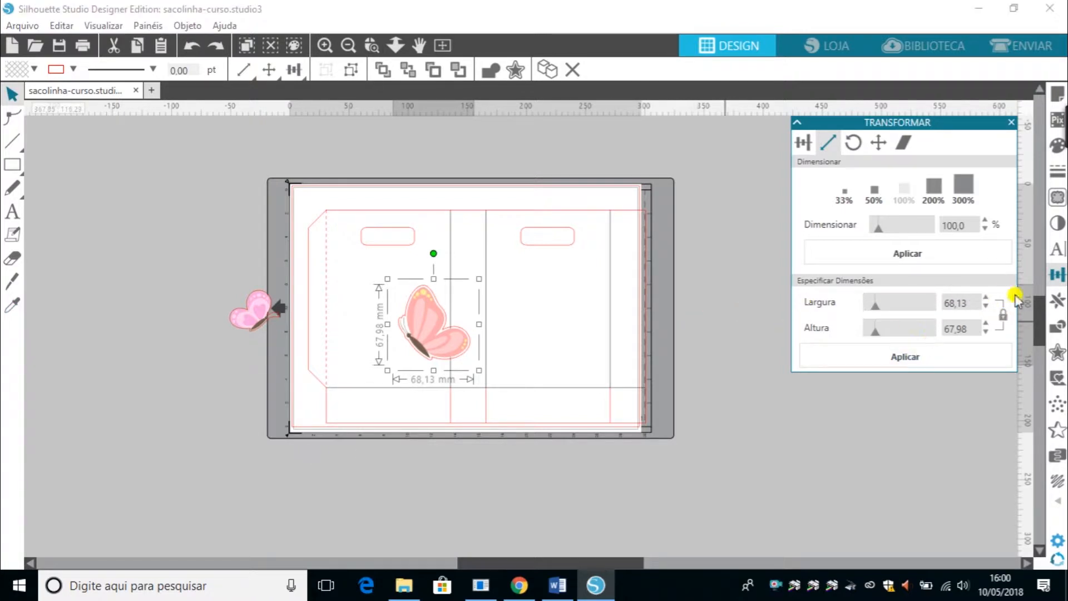
Resize the orange butterfly proportionally to 50 mm wide and place it in the bag's left panel.
left_click(963, 302)
left_click(969, 328)
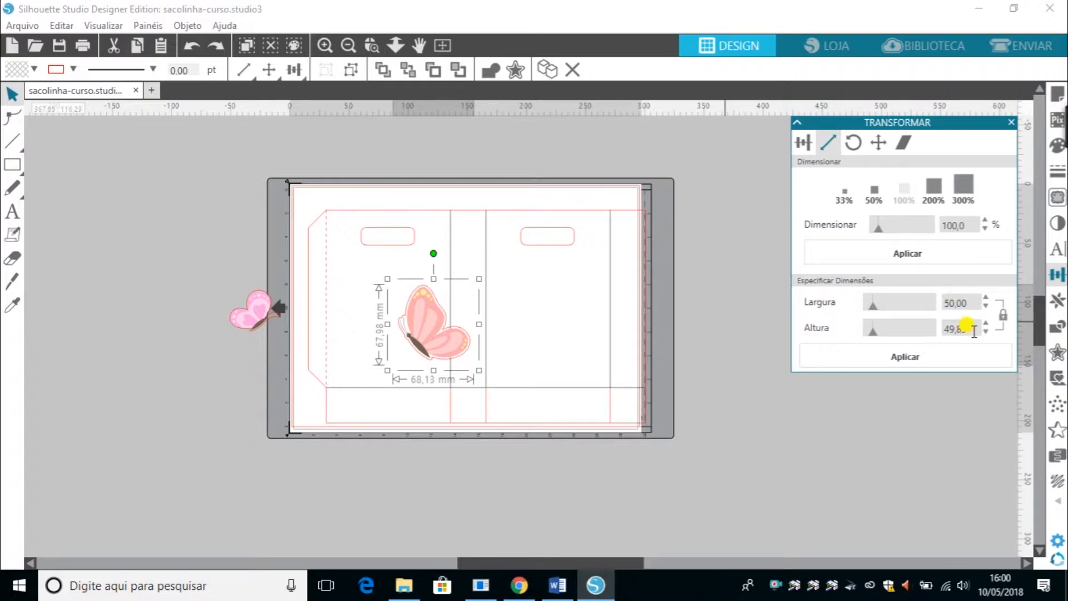
left_click(883, 368)
left_click_drag(424, 334, 321, 329)
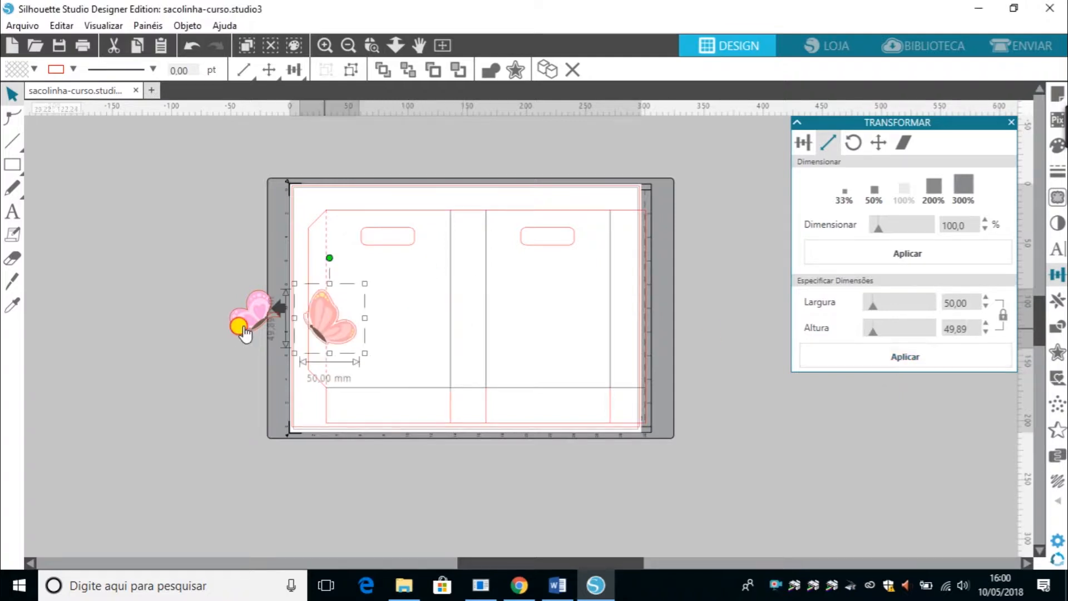
mouse_move(241, 329)
left_mouse_down()
mouse_move(423, 318)
mouse_move(405, 322)
left_mouse_up()
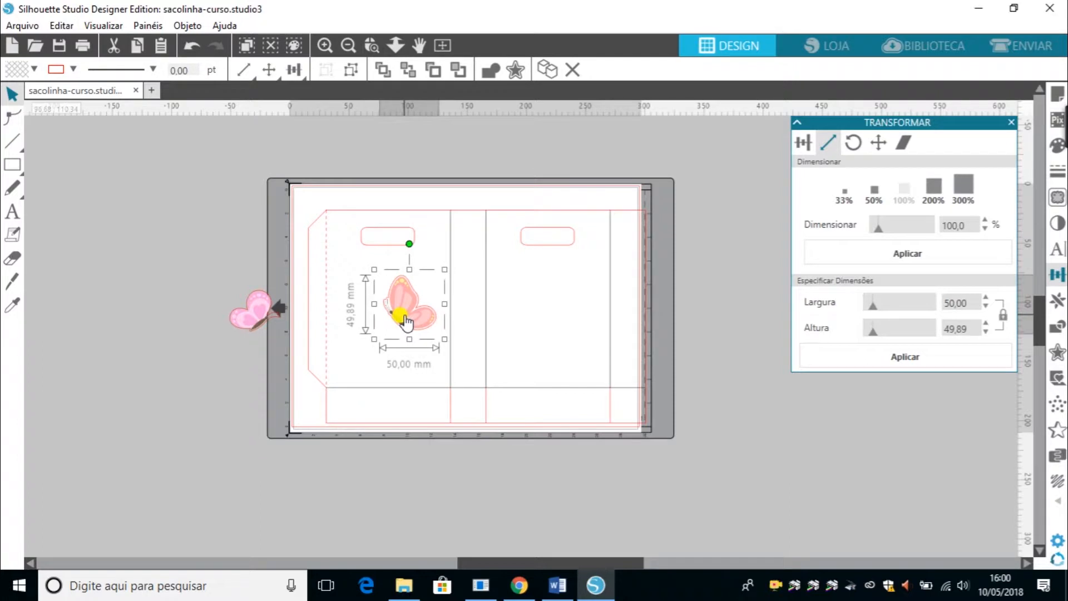
Try rotating the pink butterfly 90° and 180° beside the mat.
left_click(853, 143)
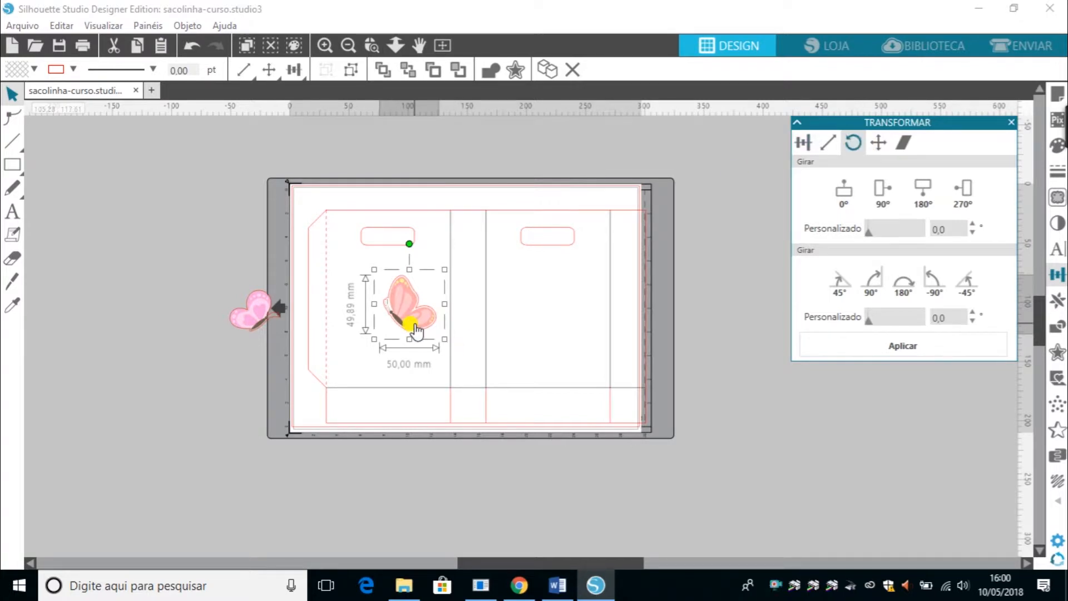
left_click_drag(245, 320, 458, 310)
left_click_drag(198, 281, 709, 378)
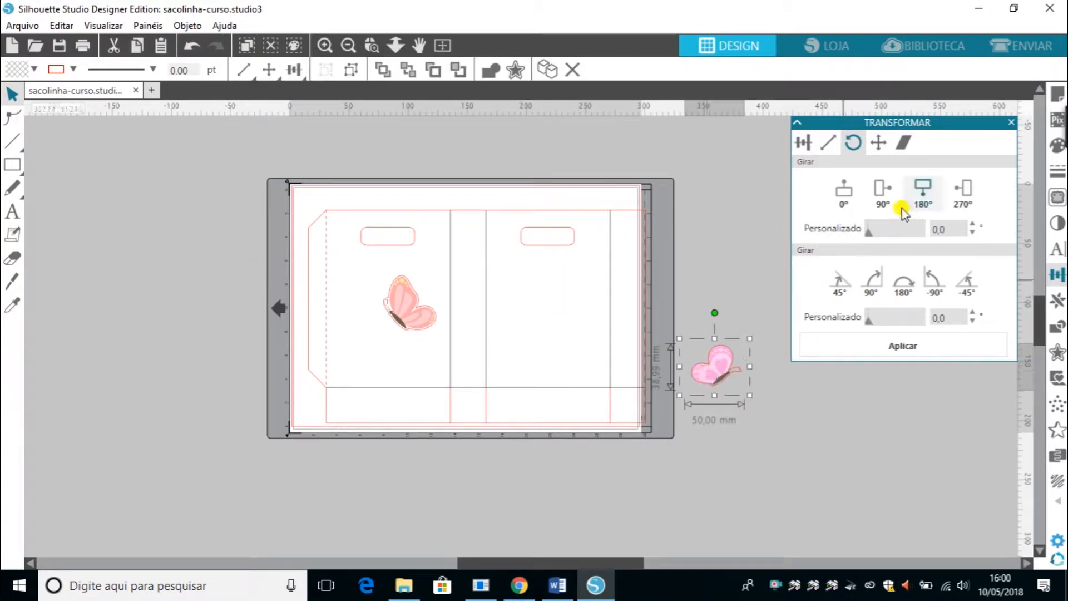
left_click(878, 187)
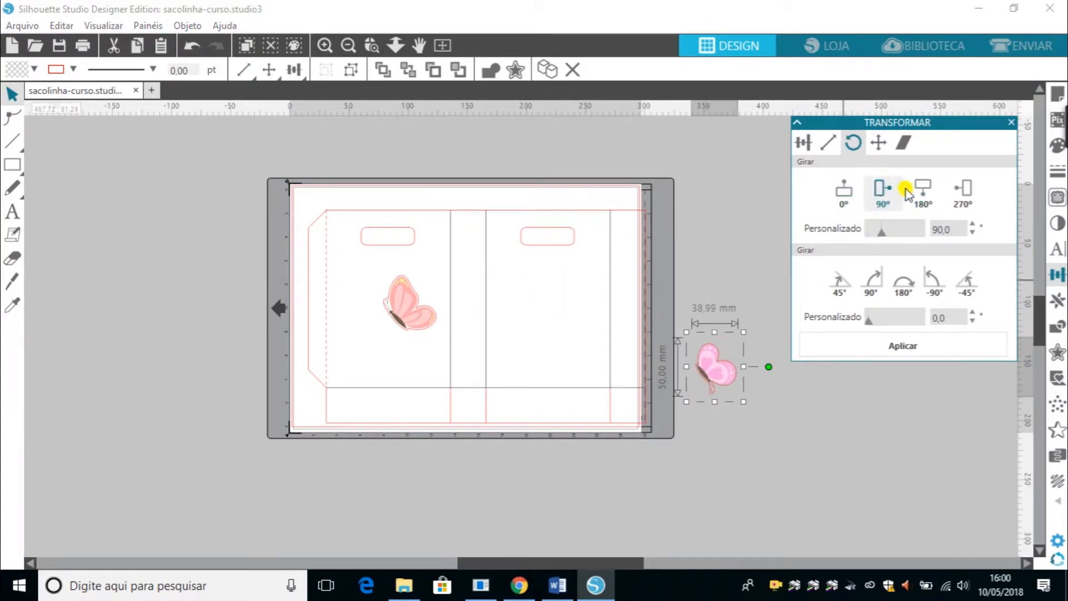
left_click(924, 190)
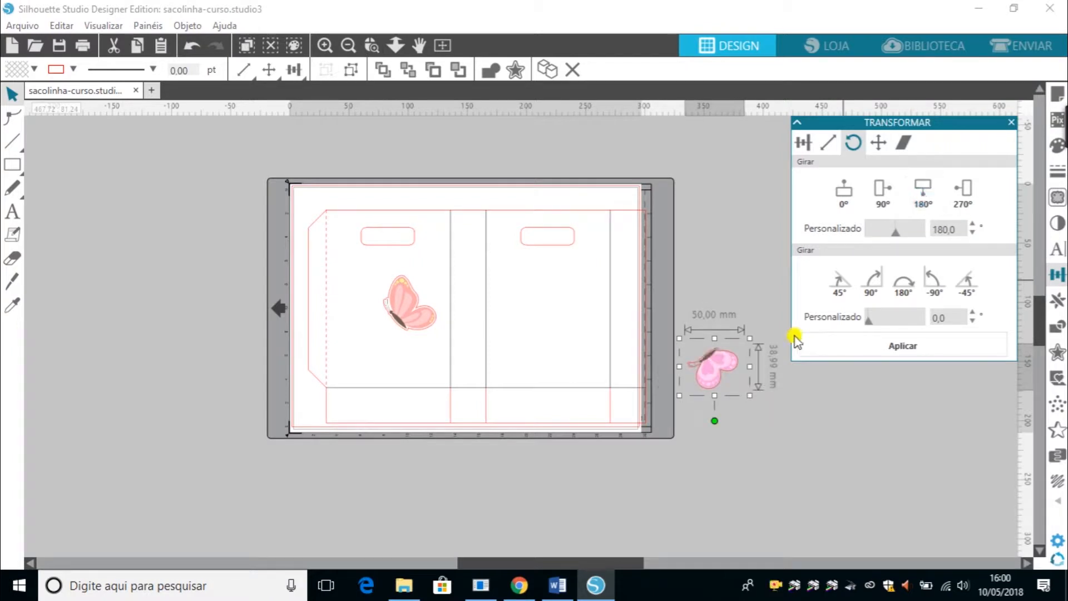
Place the pink butterfly on the bag's right panel, rotating it 270° and then back to 0°.
left_click_drag(702, 381, 536, 330)
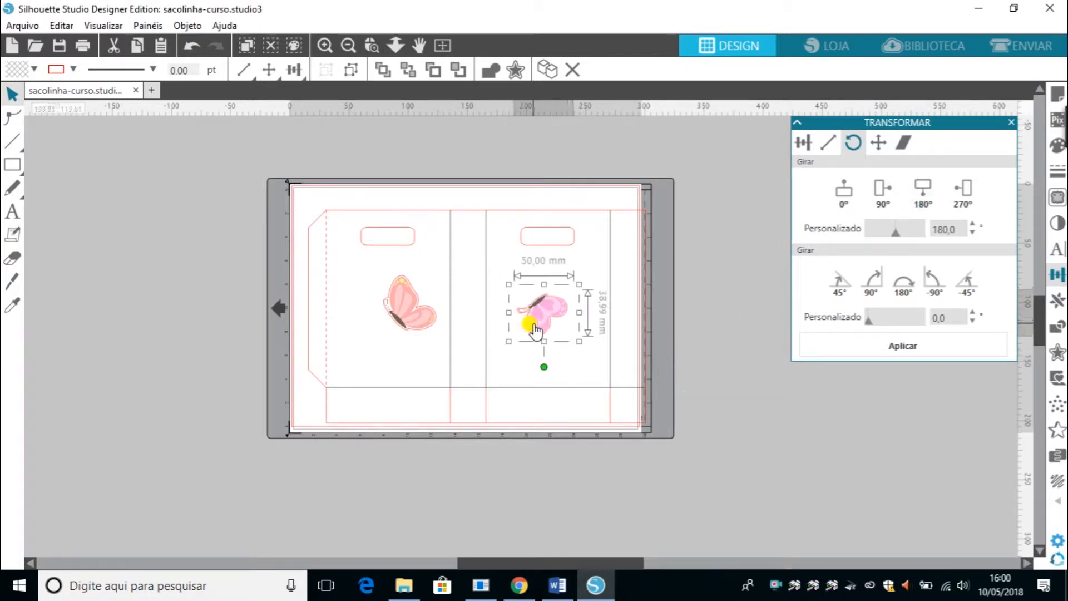
left_click(967, 189)
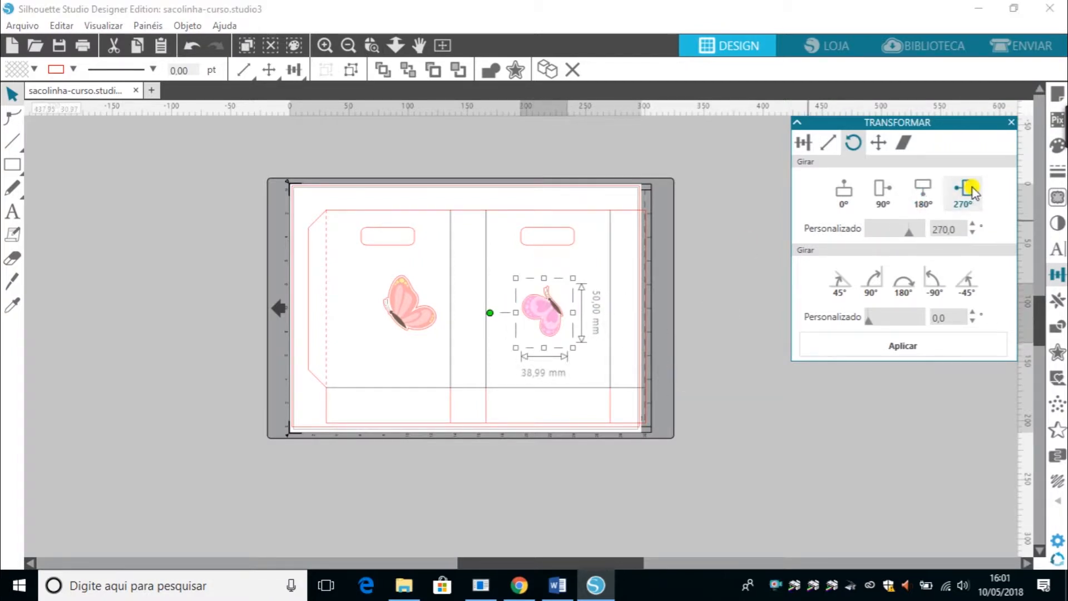
left_click(845, 193)
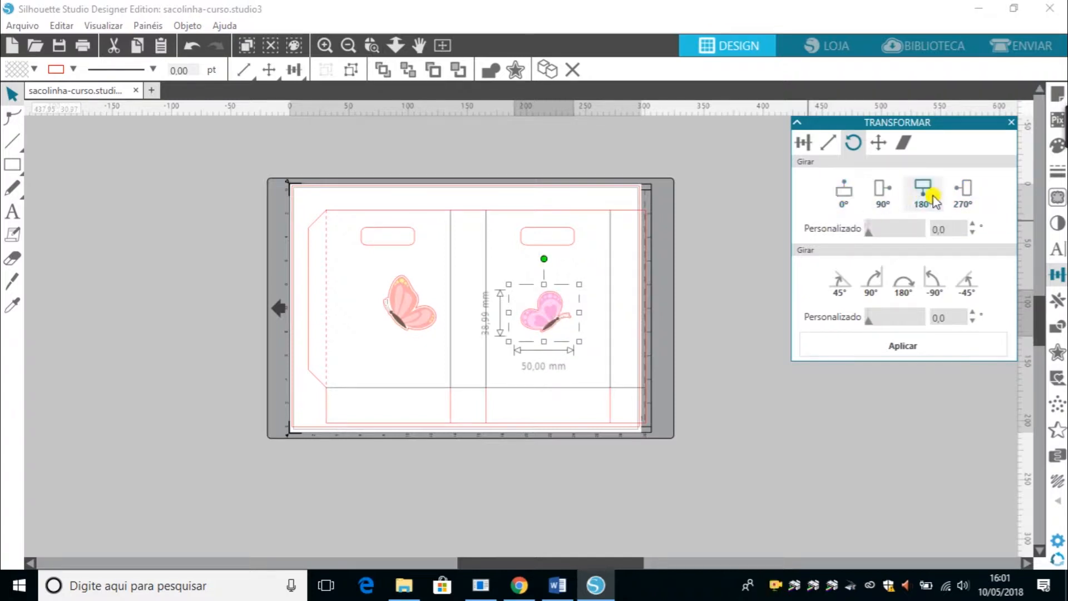
Try rotating the pink butterfly to the 90°, 180° and 270° presets, then back to 0°.
left_click(878, 198)
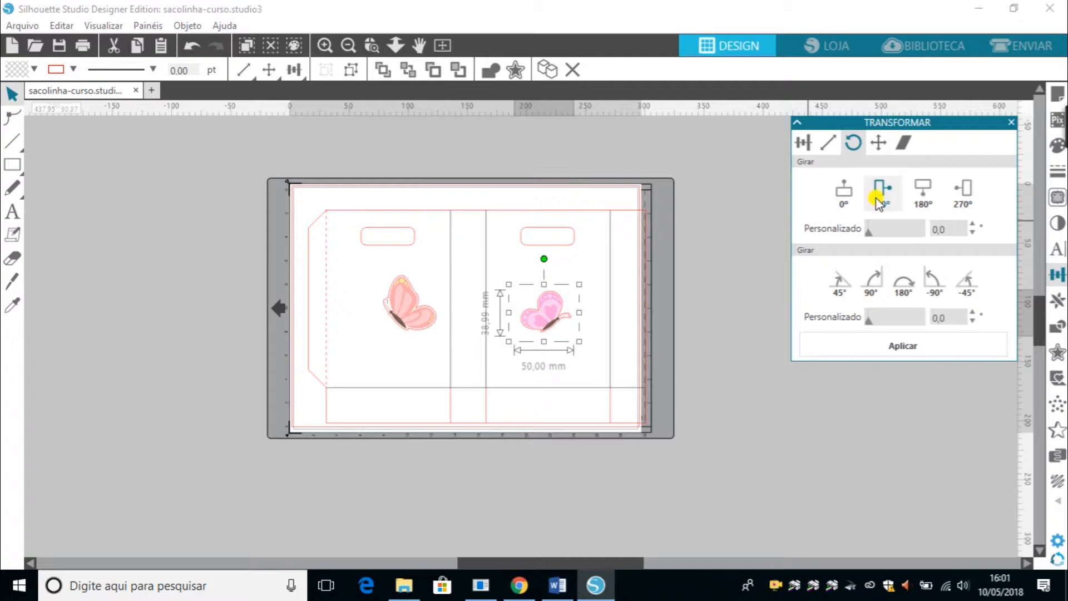
left_click(927, 198)
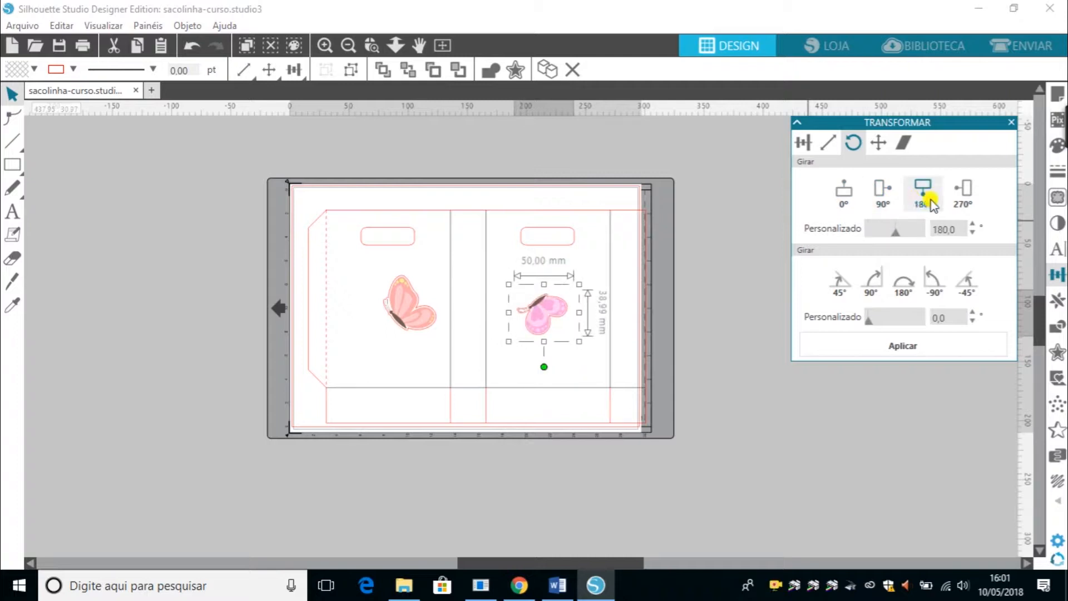
left_click(961, 199)
left_click(847, 201)
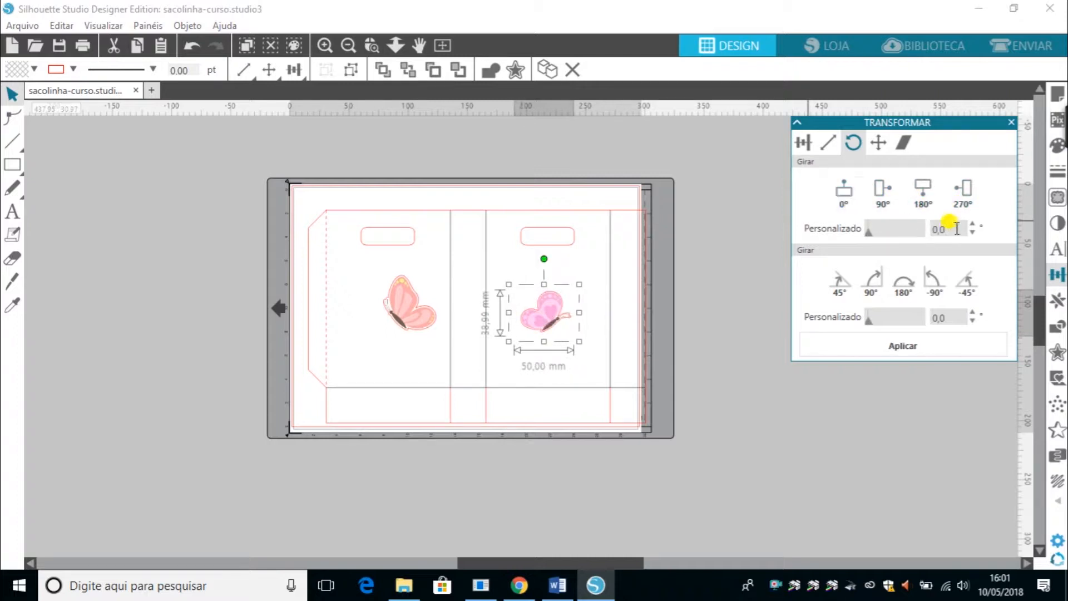
Try raising the pink butterfly's custom rotation angle step by step up to 225°.
left_click(974, 226)
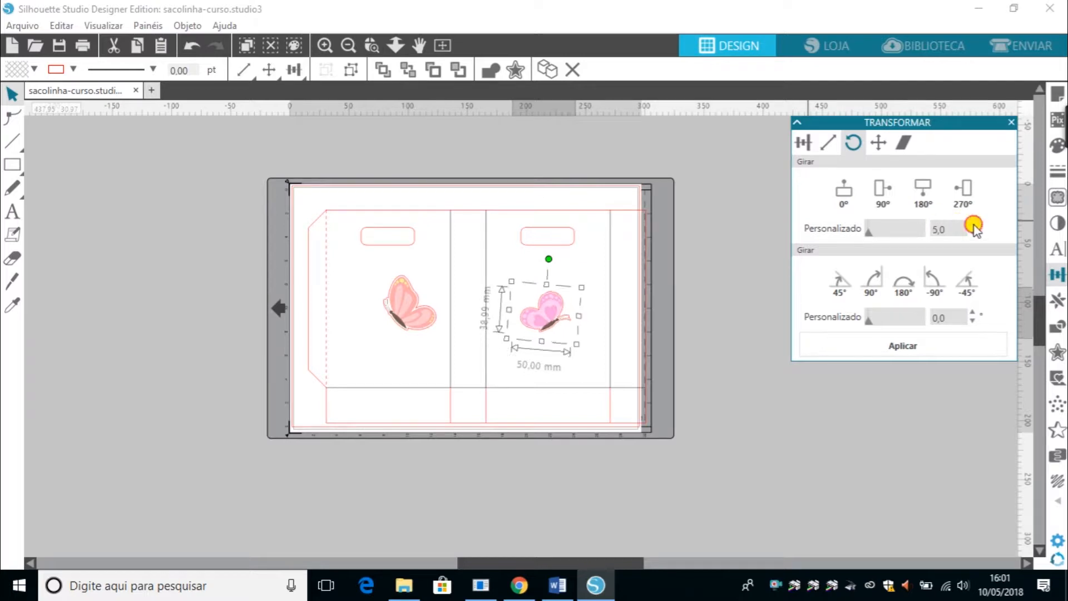
left_click(974, 226)
left_click(975, 225)
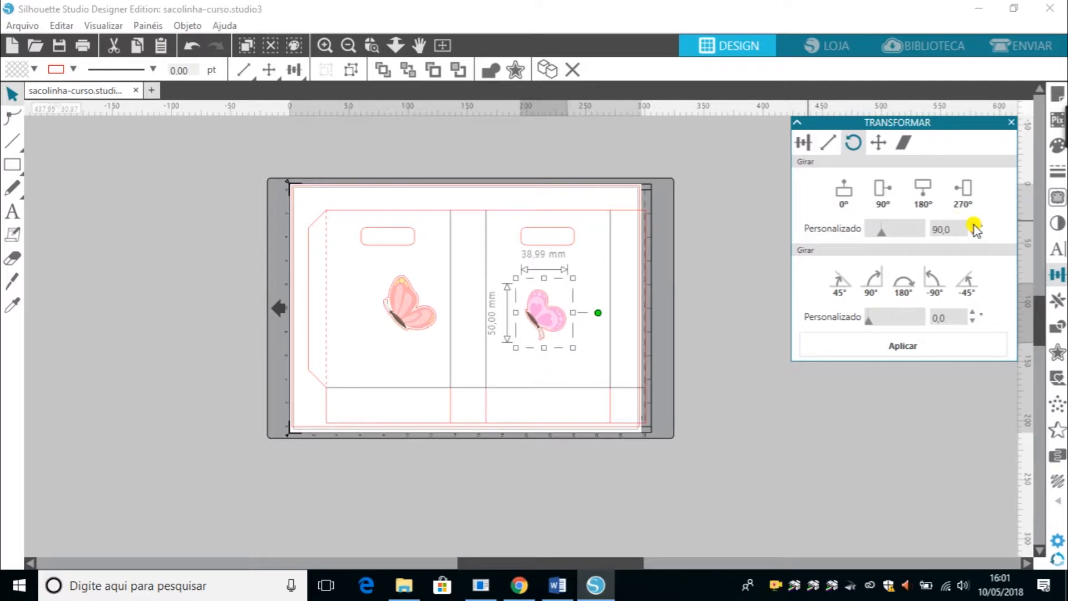
left_click(975, 225)
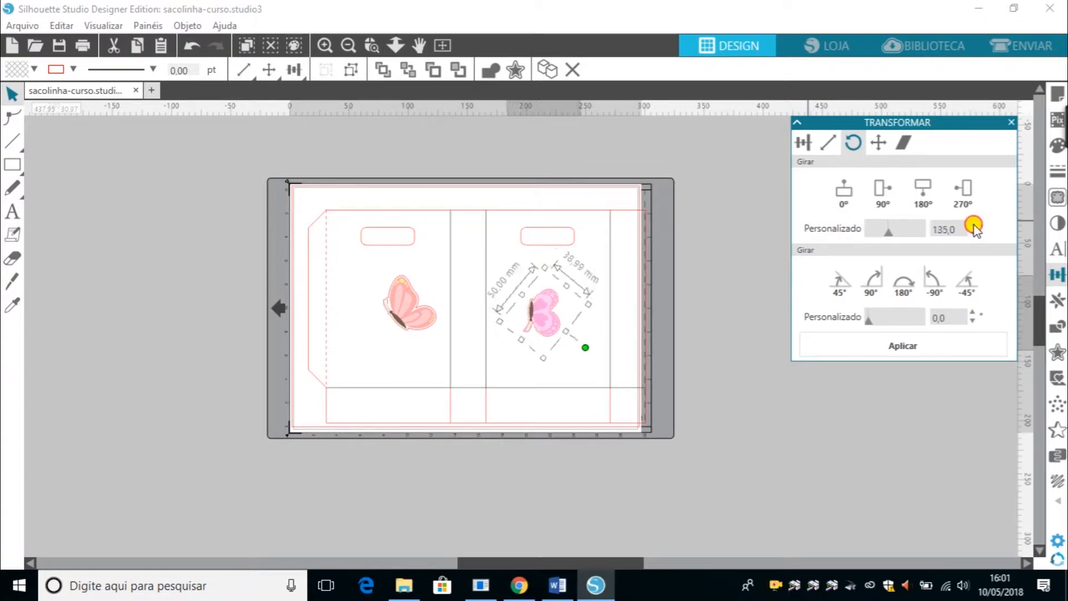
left_click(975, 225)
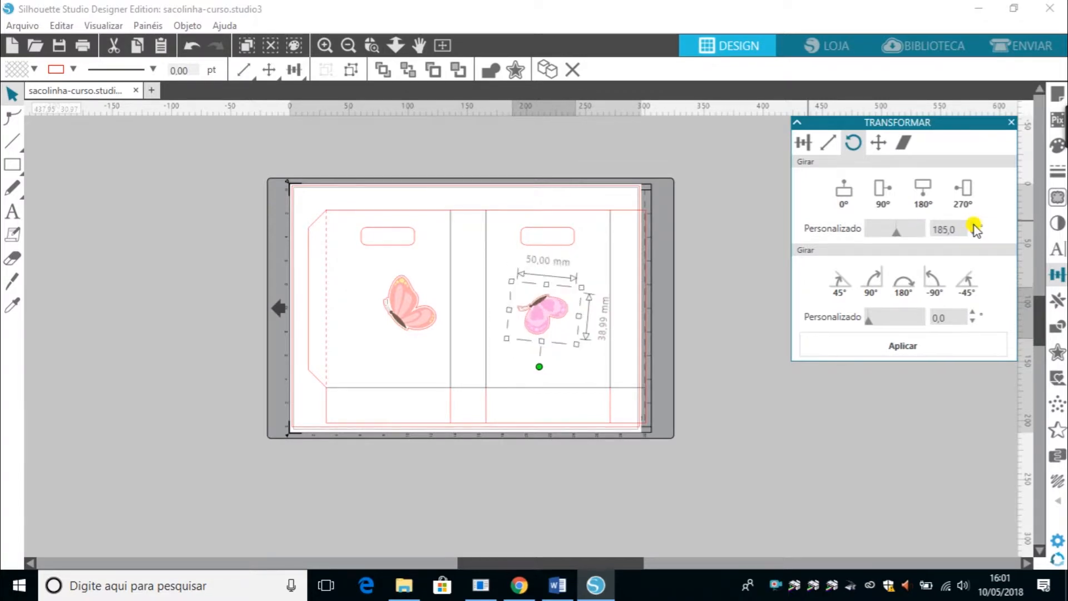
left_click(975, 225)
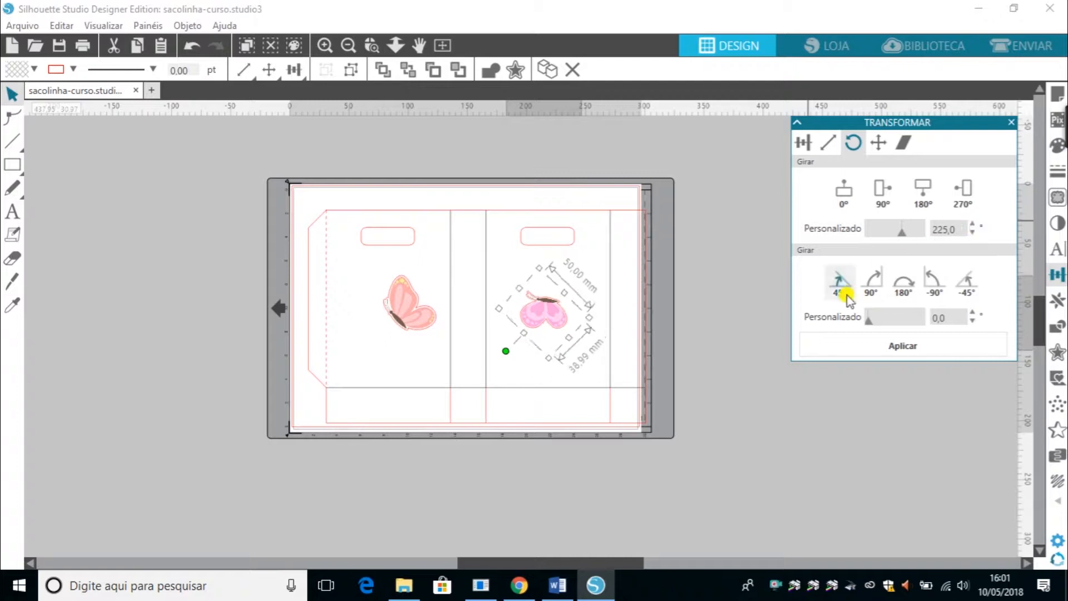
Try the relative rotate buttons of 90°, 45°, 180°, -90° and -45° on the pink butterfly, then reset it to 0°.
mouse_move(868, 322)
left_mouse_down()
mouse_move(886, 324)
mouse_move(869, 321)
left_mouse_up()
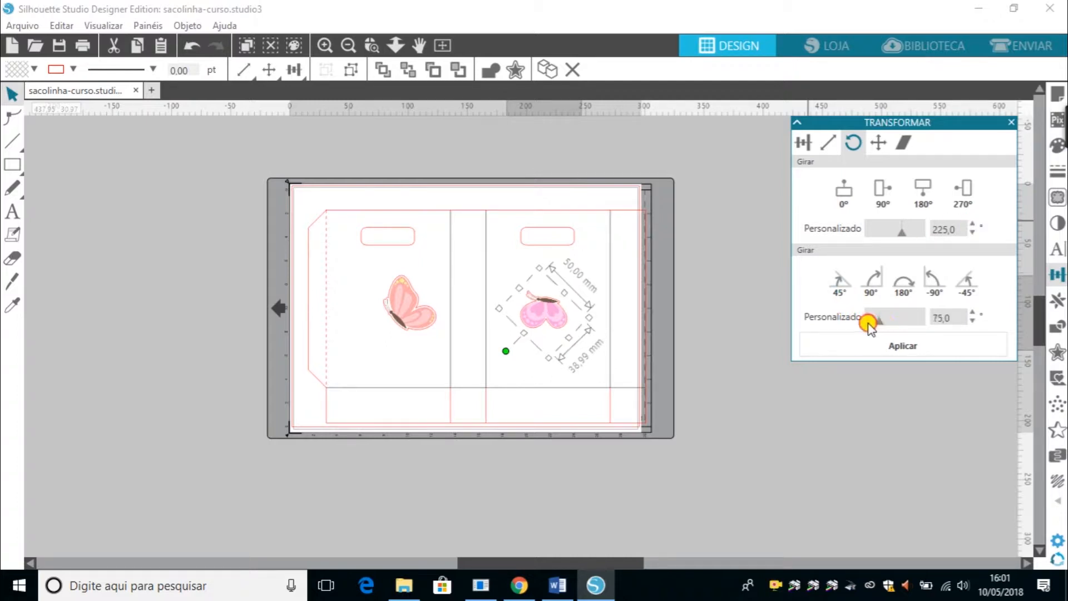
left_click(879, 288)
left_click(850, 287)
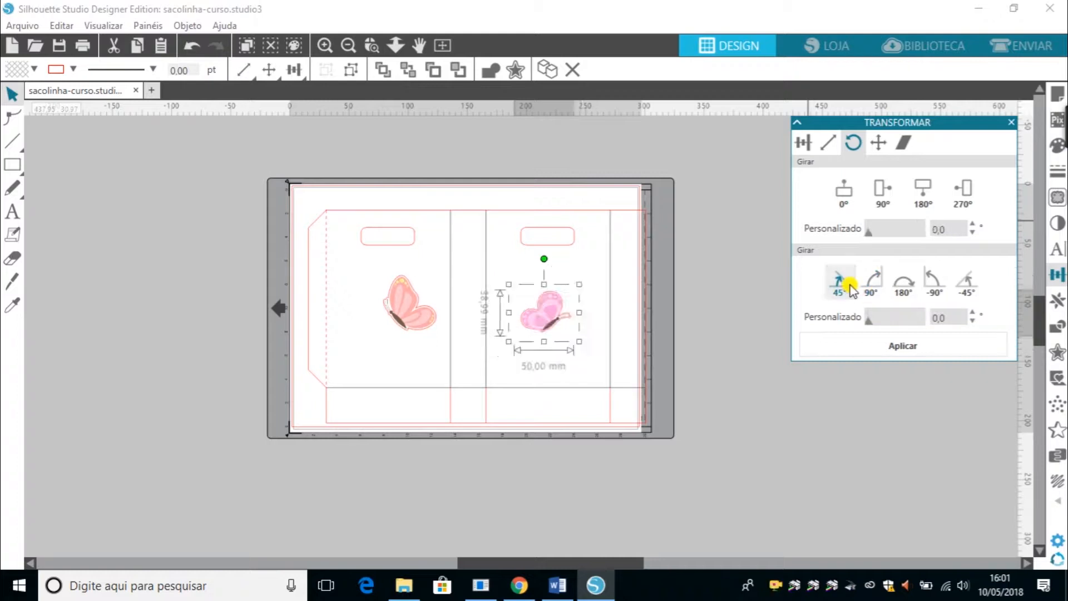
left_click(912, 291)
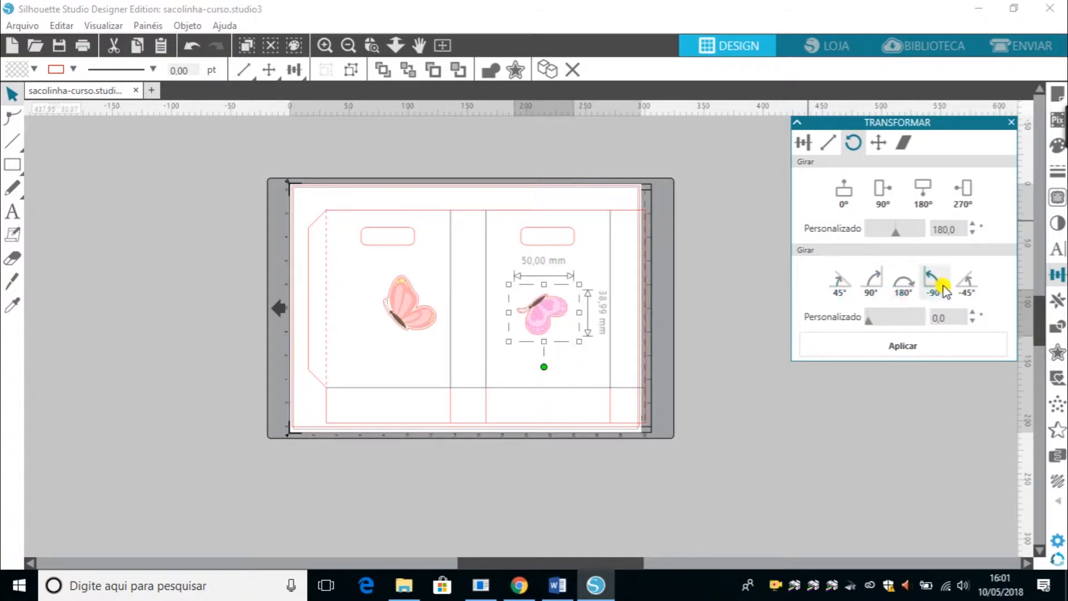
left_click(936, 282)
left_click(978, 288)
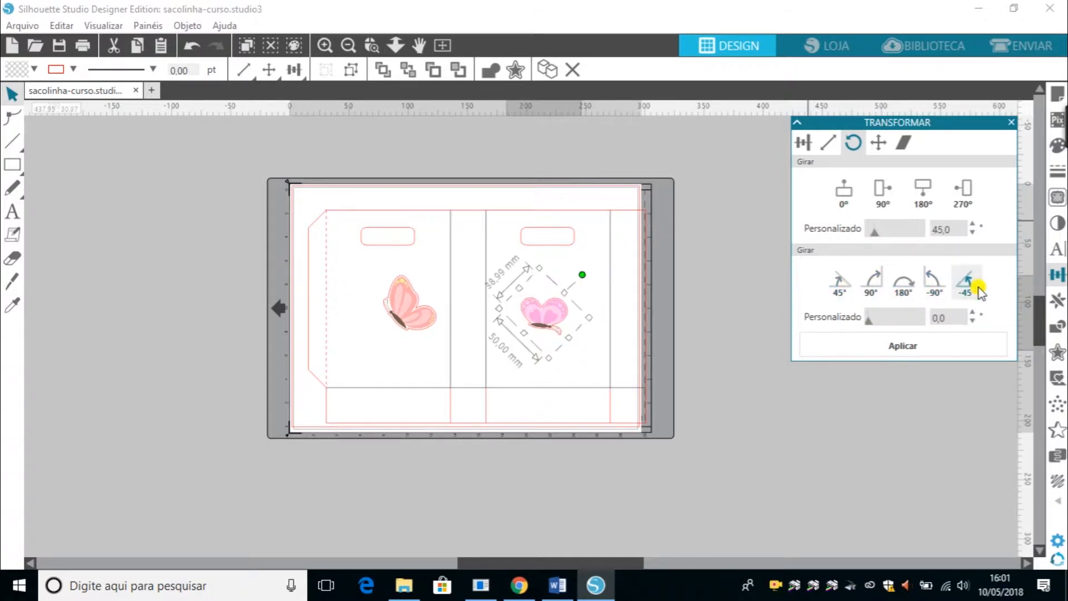
left_click(841, 282)
left_click(845, 196)
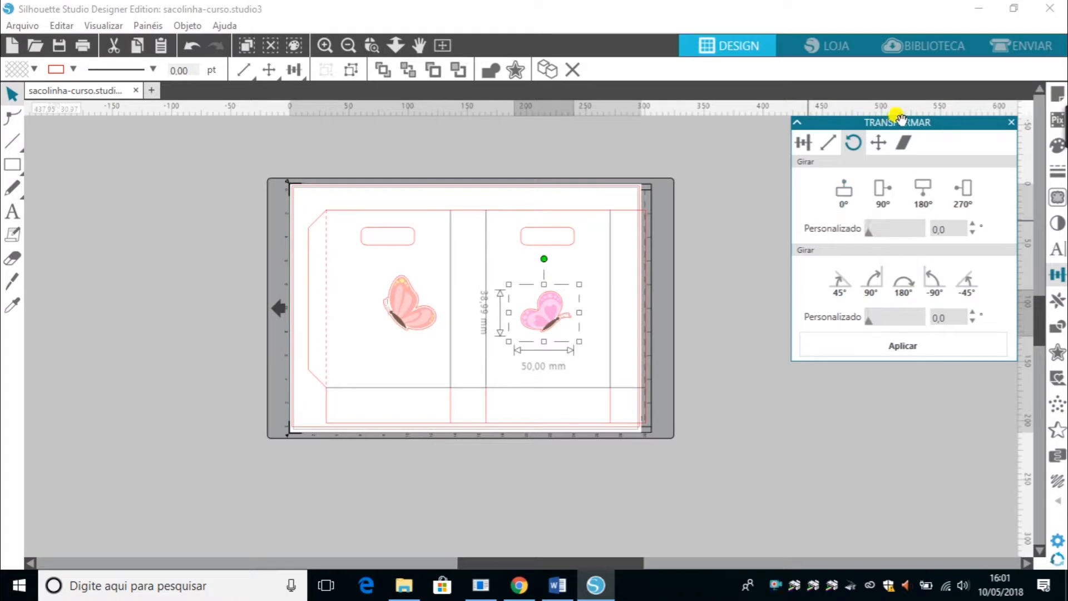
Try moving the pink butterfly with the Move By arrows up, right and left.
left_click(879, 143)
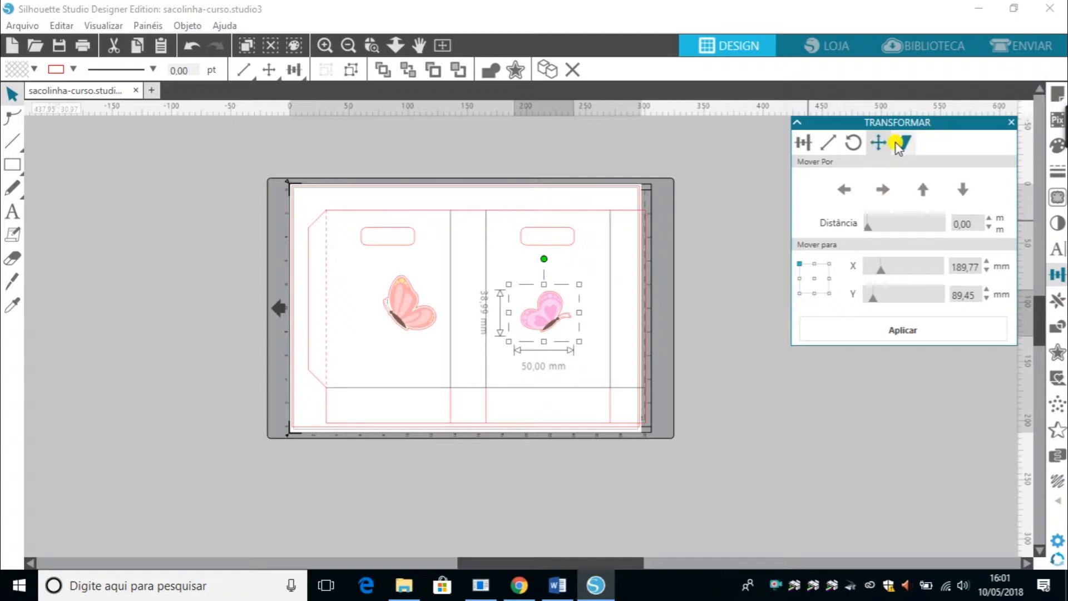
left_click(906, 145)
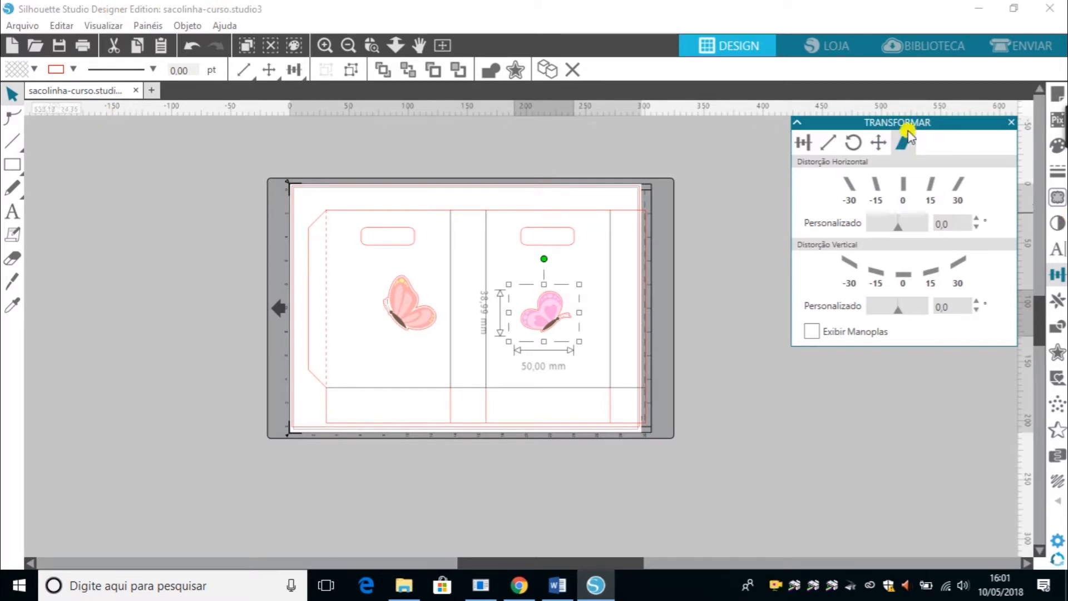
left_click(880, 143)
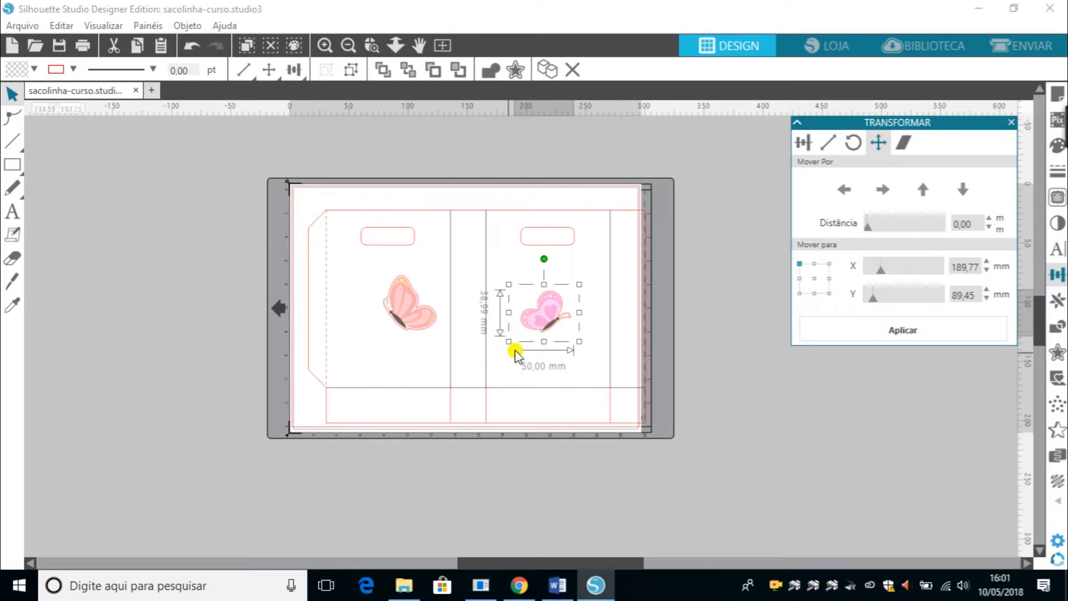
left_click(548, 305)
left_click_drag(551, 309, 576, 298)
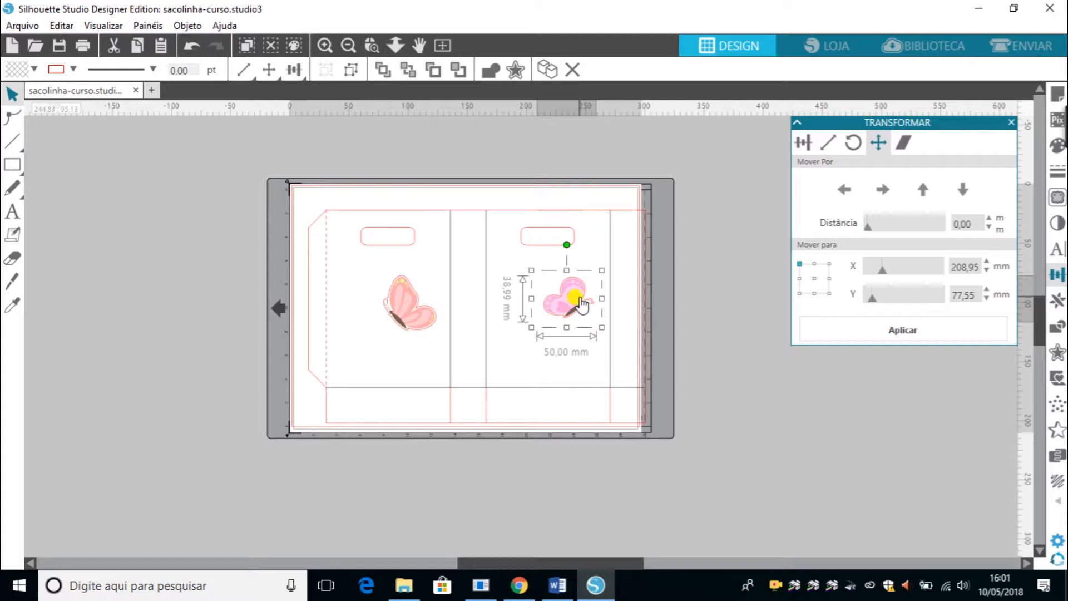
left_click(922, 190)
left_click(922, 192)
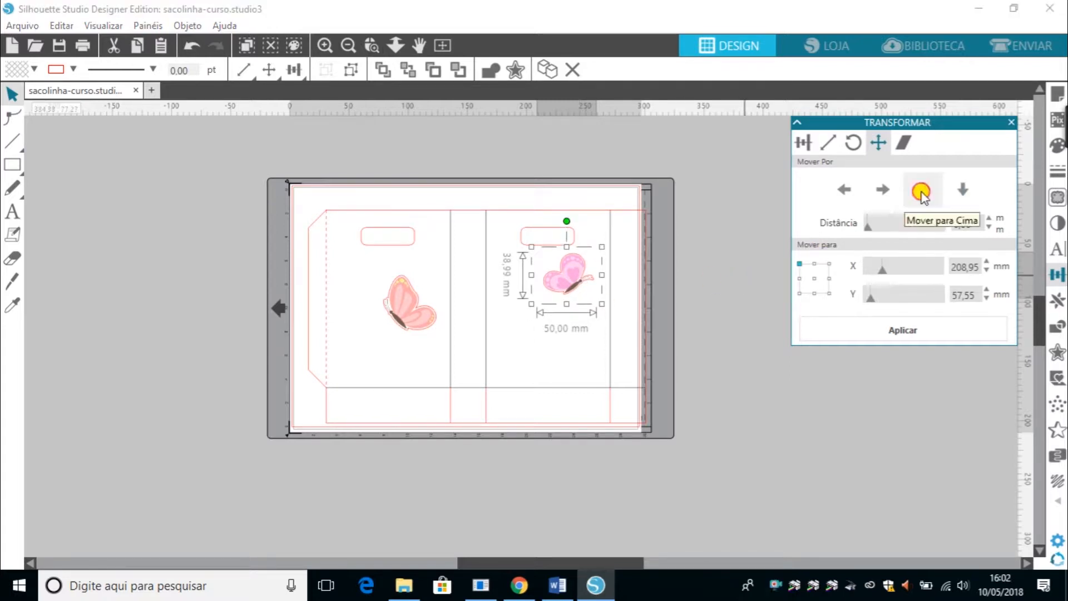
left_click(922, 192)
left_click(882, 190)
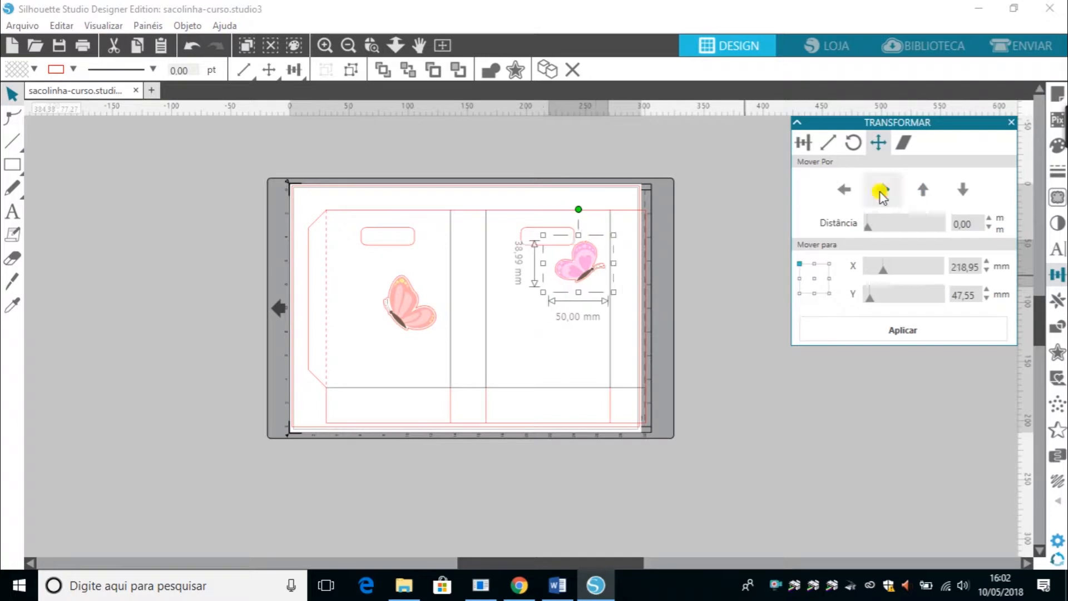
left_click(882, 190)
left_click(846, 191)
left_click(846, 191)
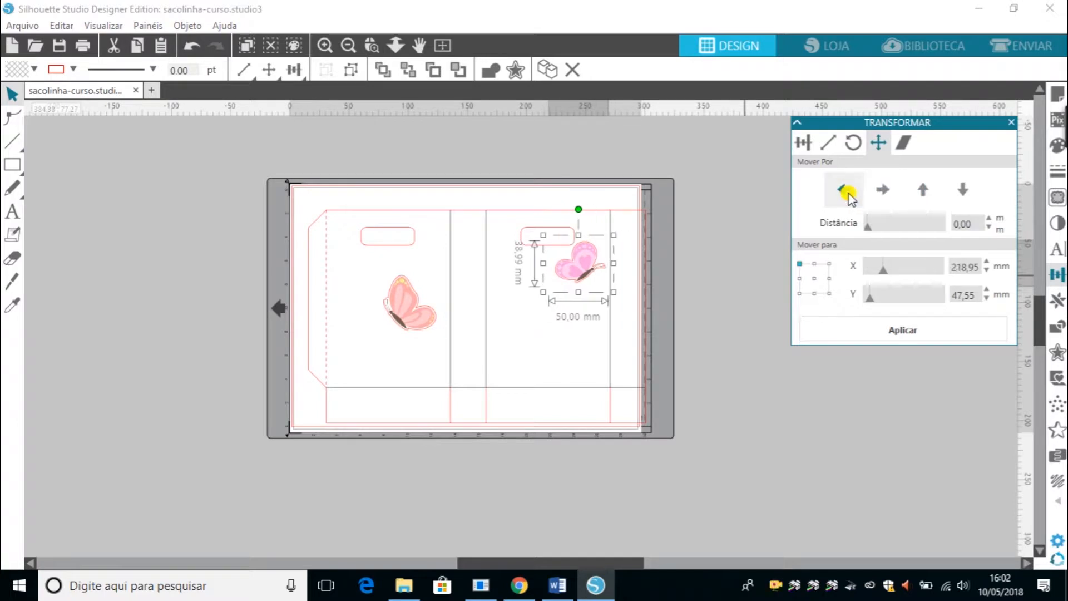
left_click(846, 191)
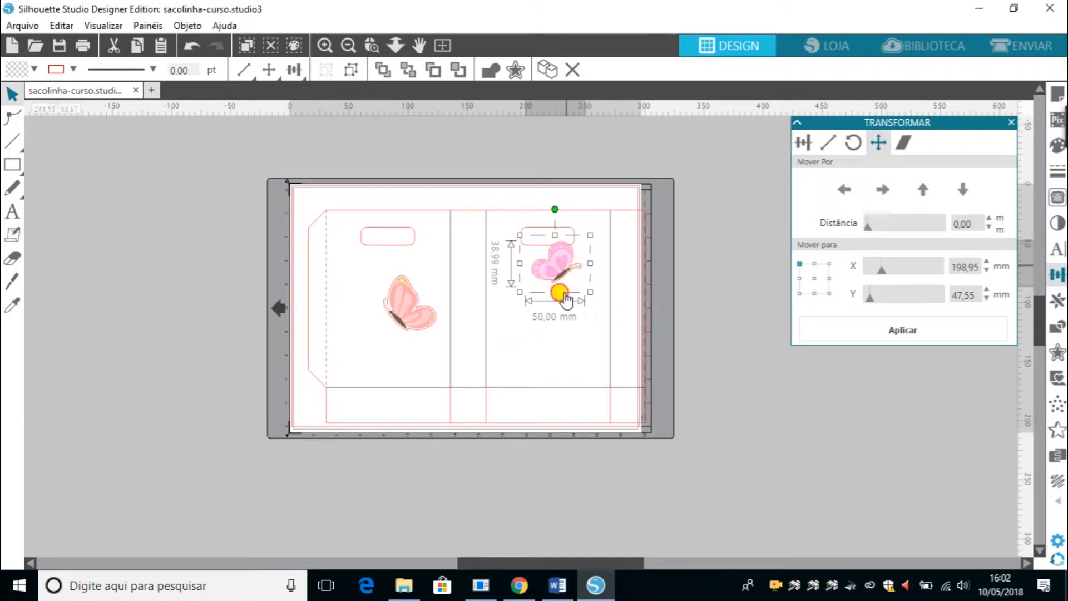
Move the pink butterfly back to the middle of the bag's right panel.
left_click_drag(565, 272, 559, 329)
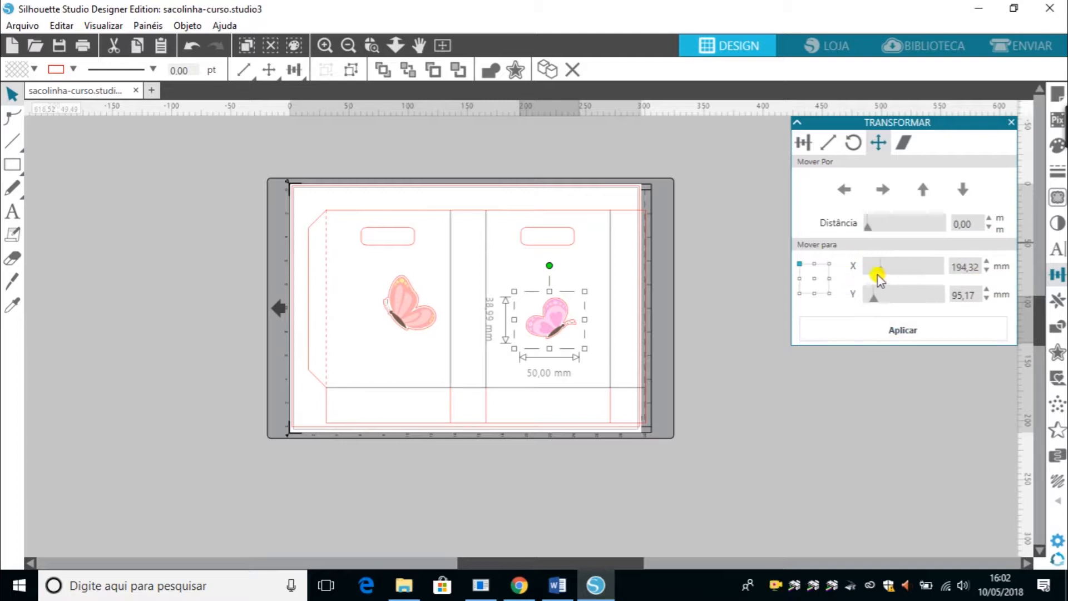
left_click_drag(879, 273, 913, 276)
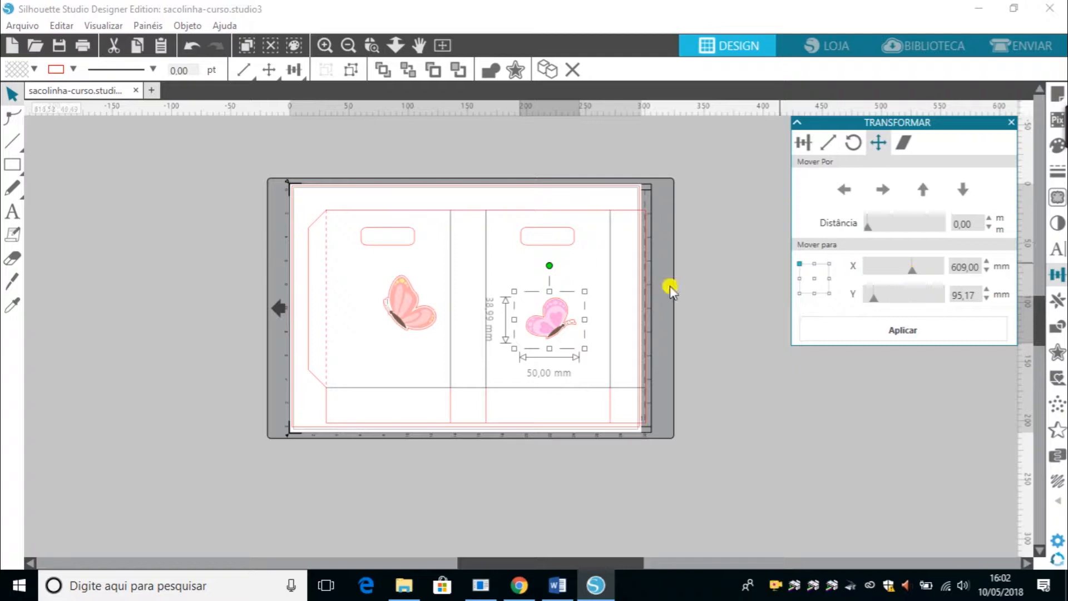
left_click(797, 380)
left_click(556, 324)
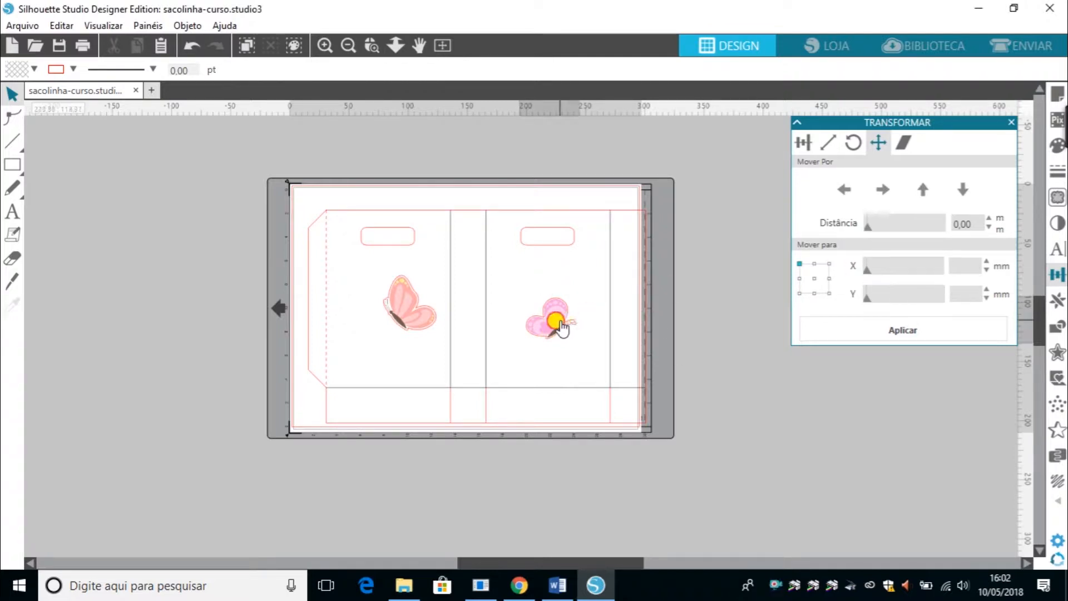
mouse_move(540, 317)
left_mouse_down()
mouse_move(358, 248)
mouse_move(542, 281)
mouse_move(543, 312)
left_mouse_up()
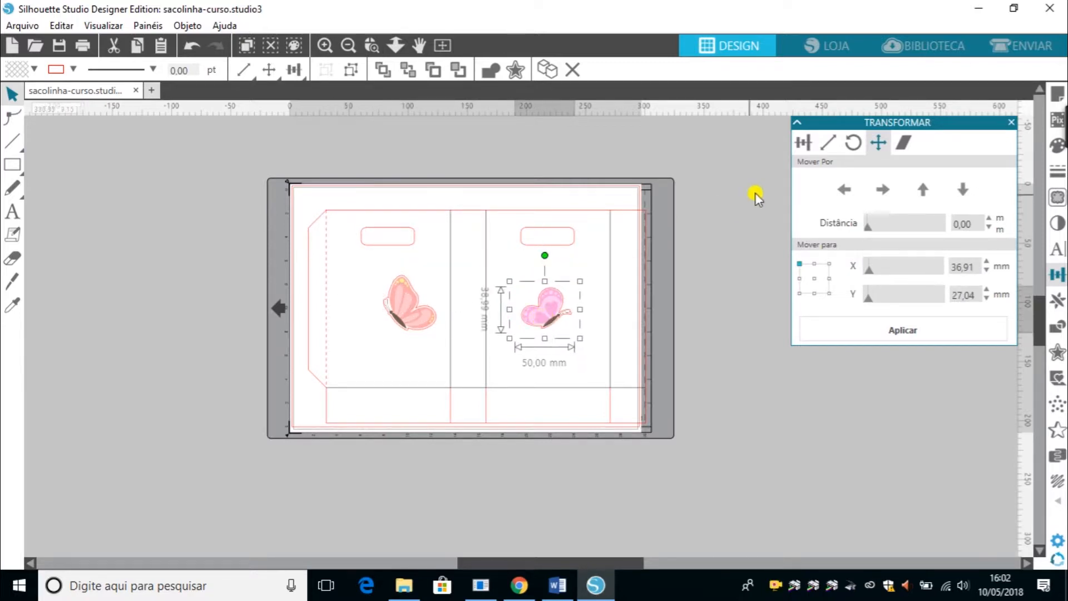
Try aligning the pink butterfly with the Align center options.
left_click(843, 183)
left_click(802, 145)
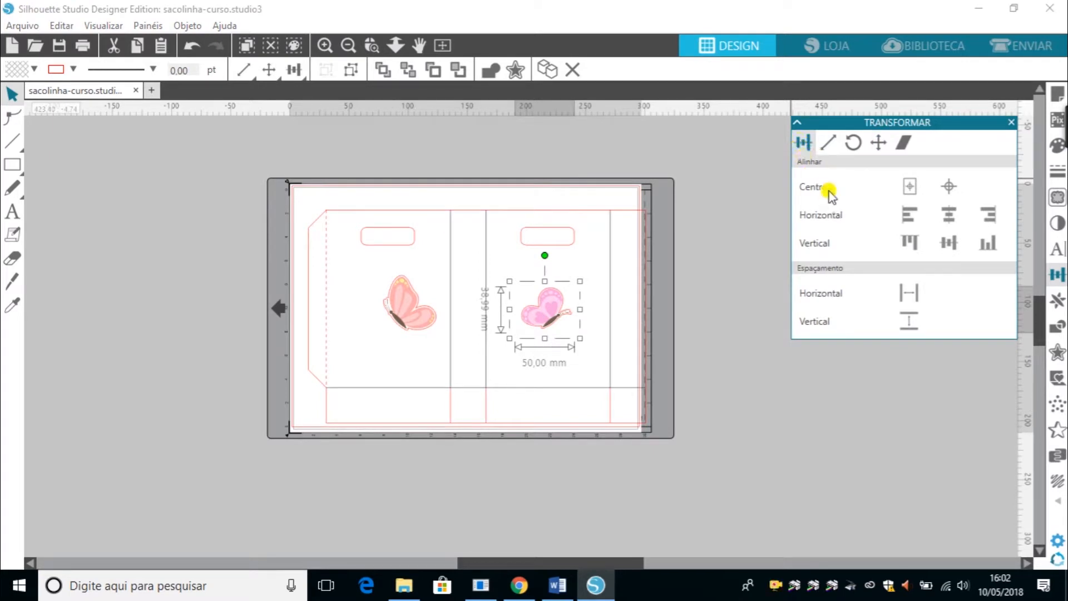
left_click(912, 187)
left_click_drag(465, 325, 549, 320)
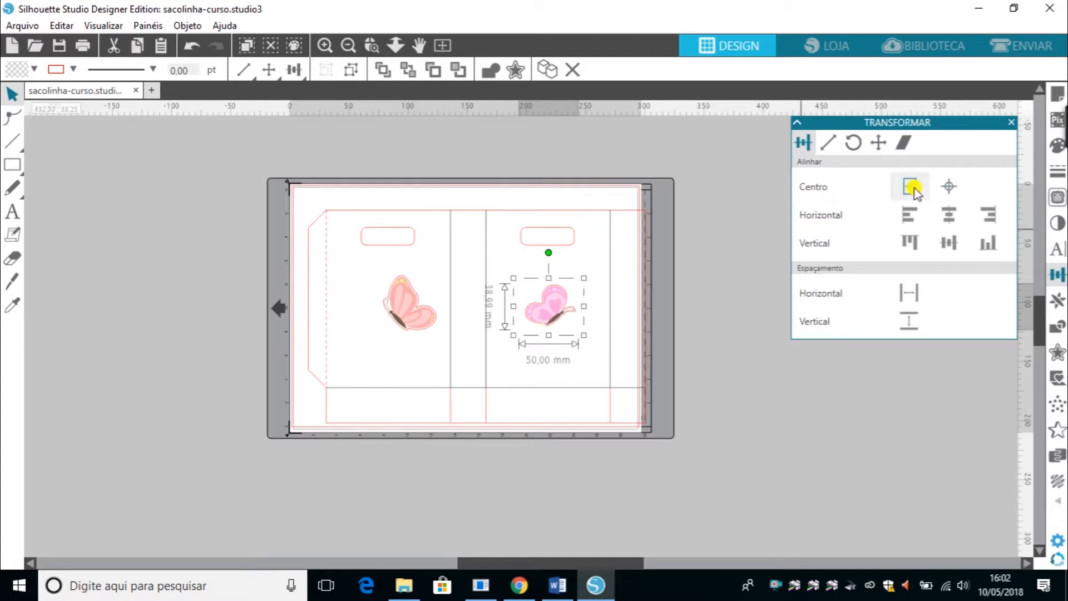
left_click(940, 189)
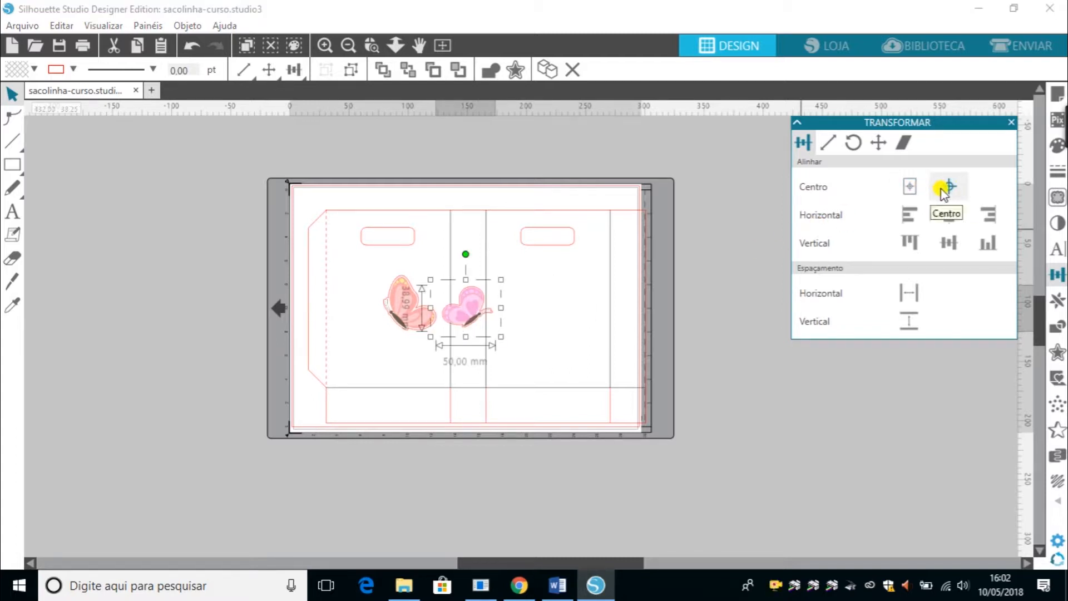
left_click(946, 189)
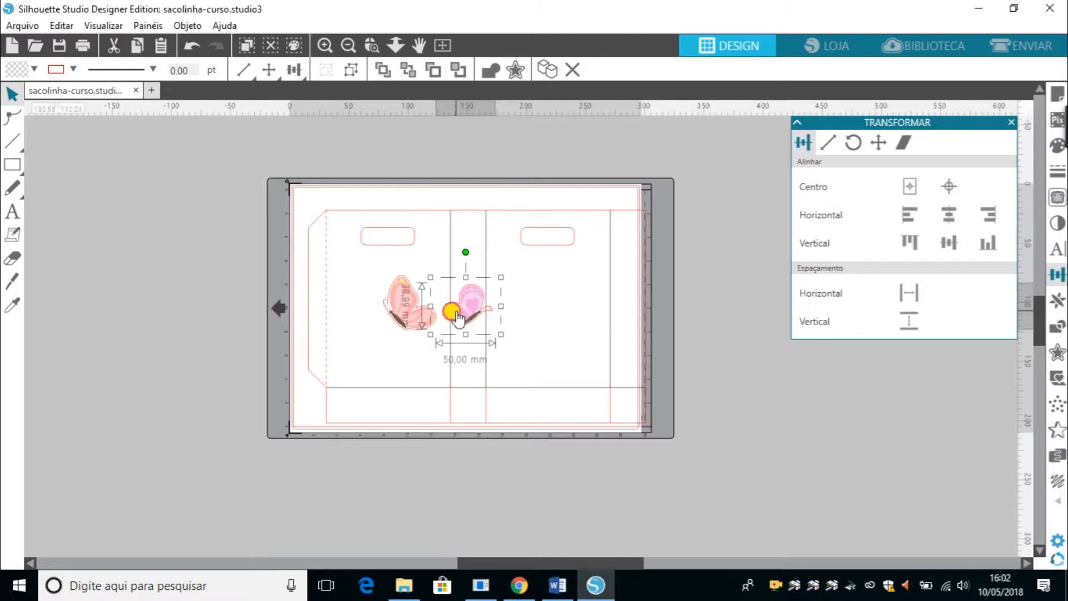
Try horizontal center and left alignment on the pink butterfly, returning it to the right panel.
left_click_drag(449, 315, 621, 310)
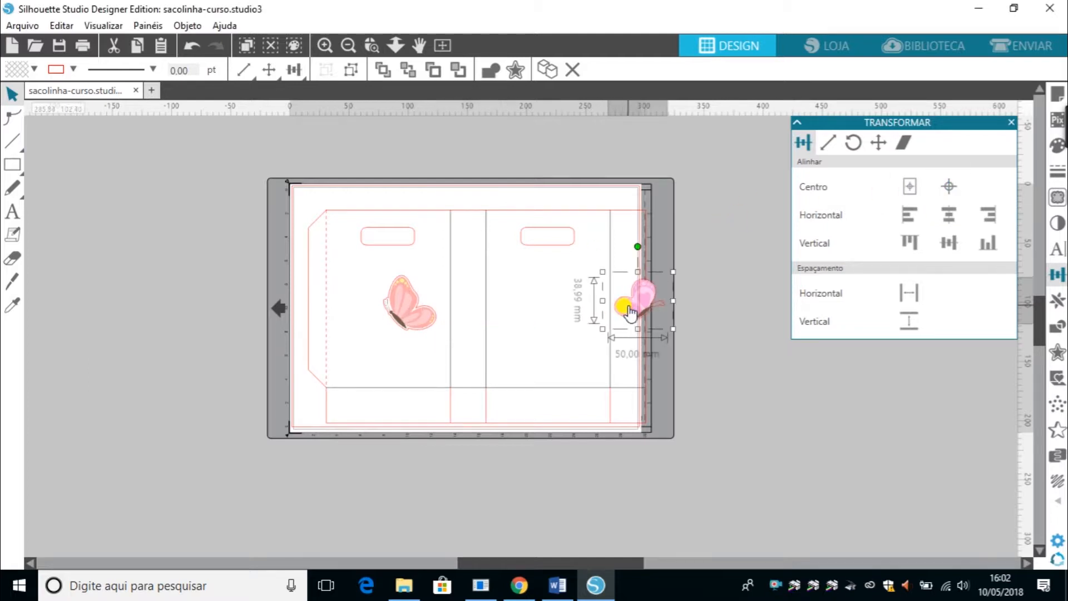
left_click(948, 222)
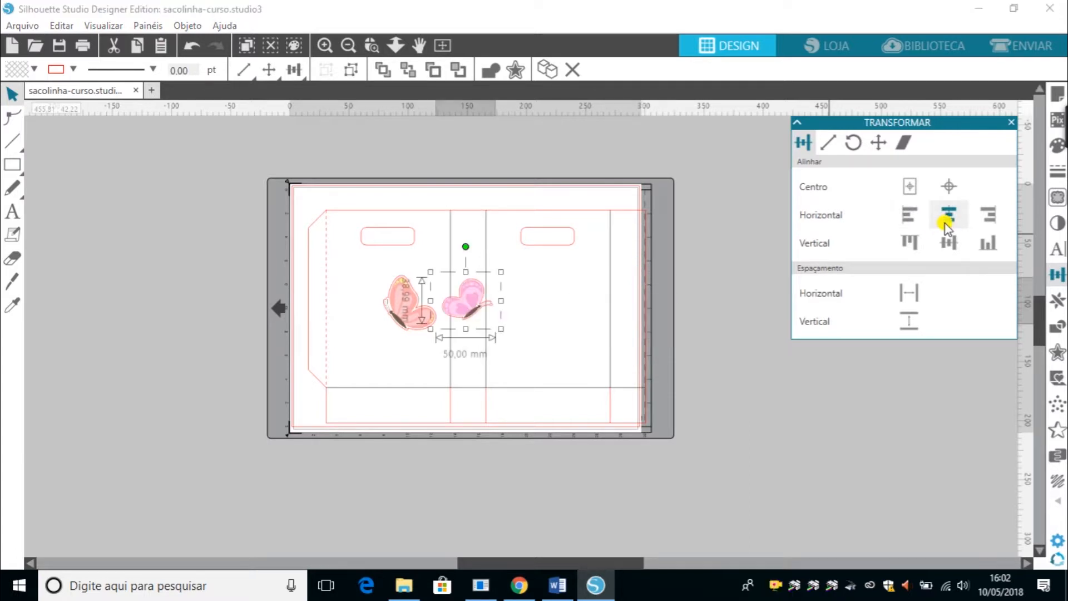
left_click(909, 215)
left_click_drag(318, 314, 540, 322)
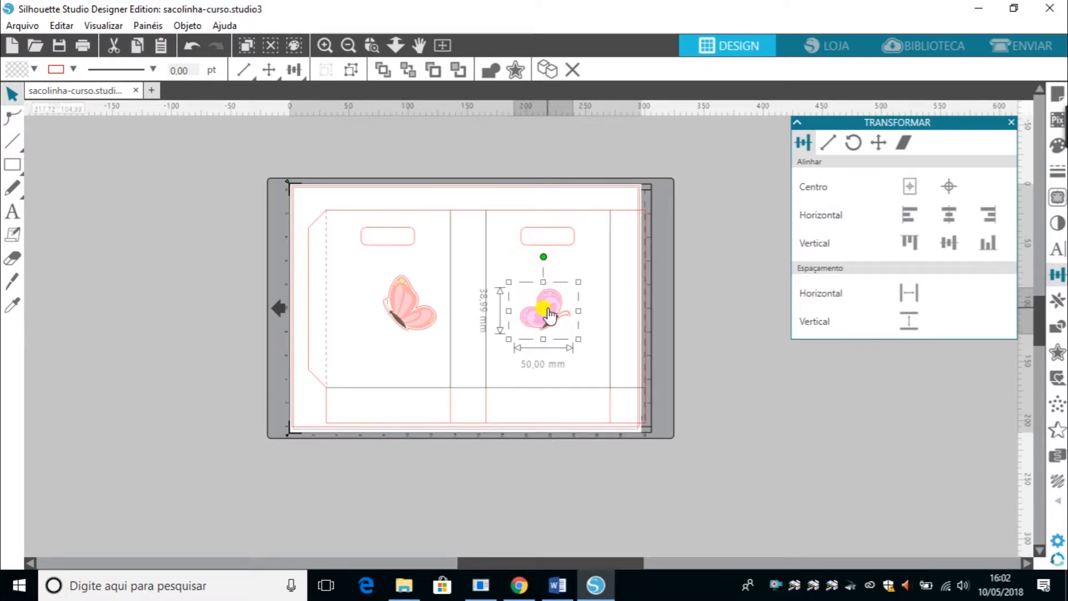
Duplicate the pink butterfly and shrink the copy to about 14 by 11 mm over the right handle opening.
key("ctrl+c")
key("ctrl+v")
left_click_drag(580, 348, 534, 242)
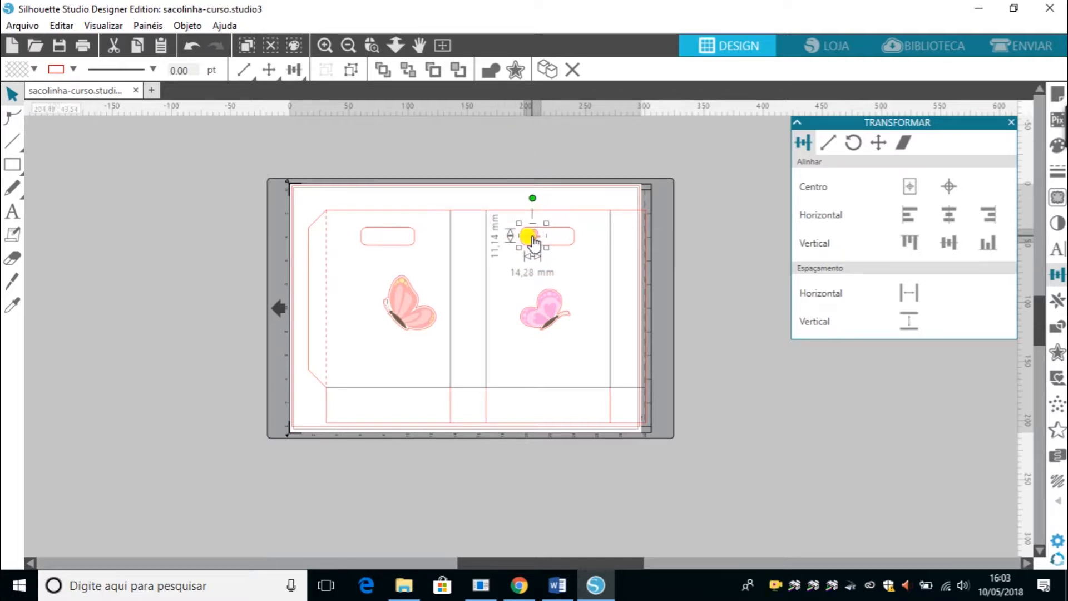
Select the bag template and ungroup it.
left_click(560, 247)
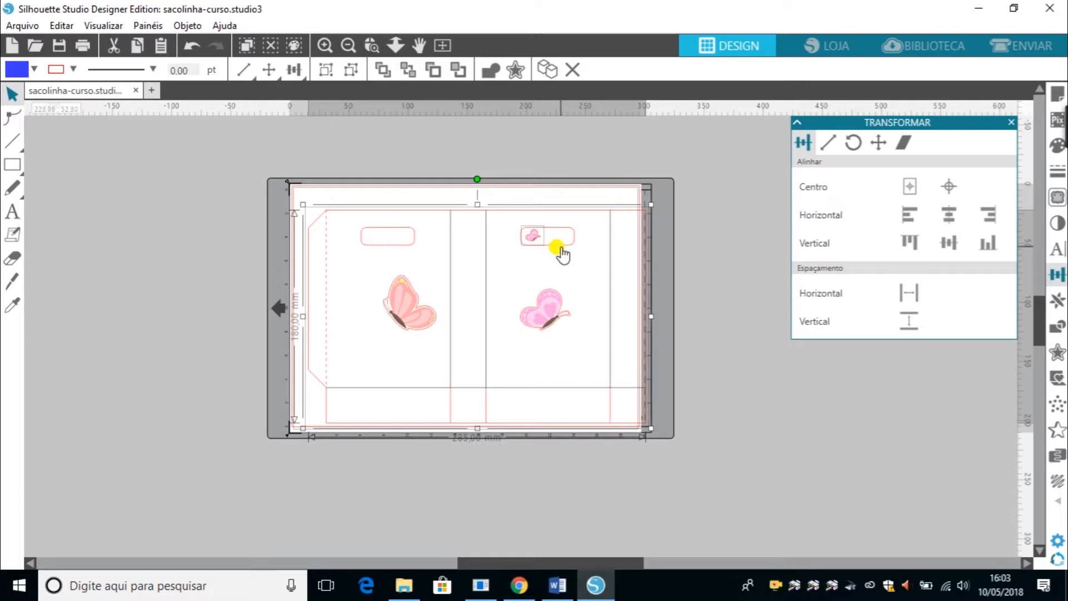
key("ctrl+shift+g")
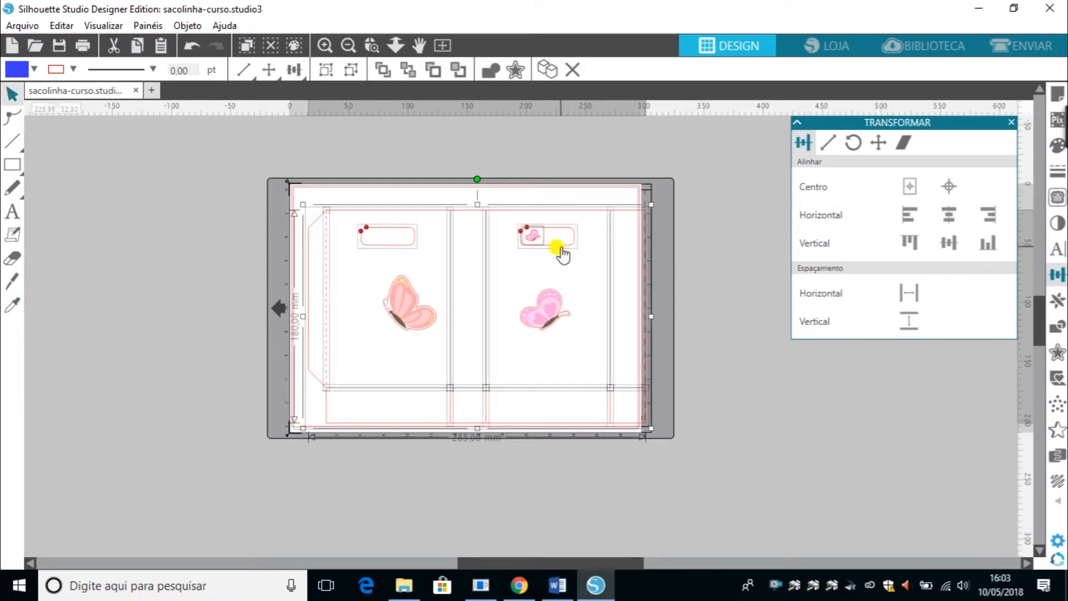
Try centering the small butterfly horizontally on the right handle opening, then undo it.
left_click(698, 298)
left_click(550, 245)
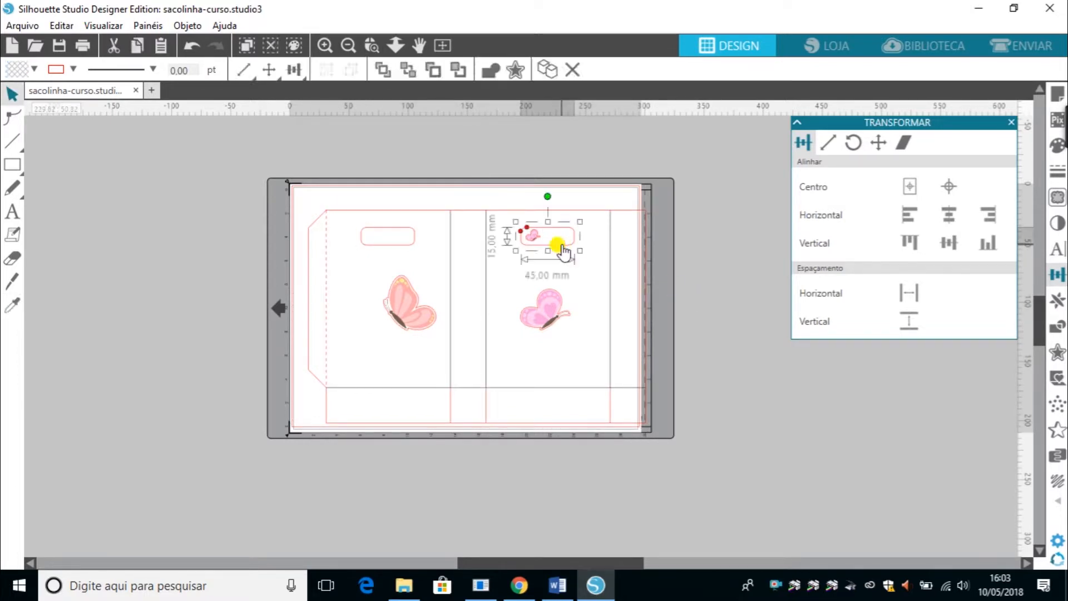
left_click(535, 240)
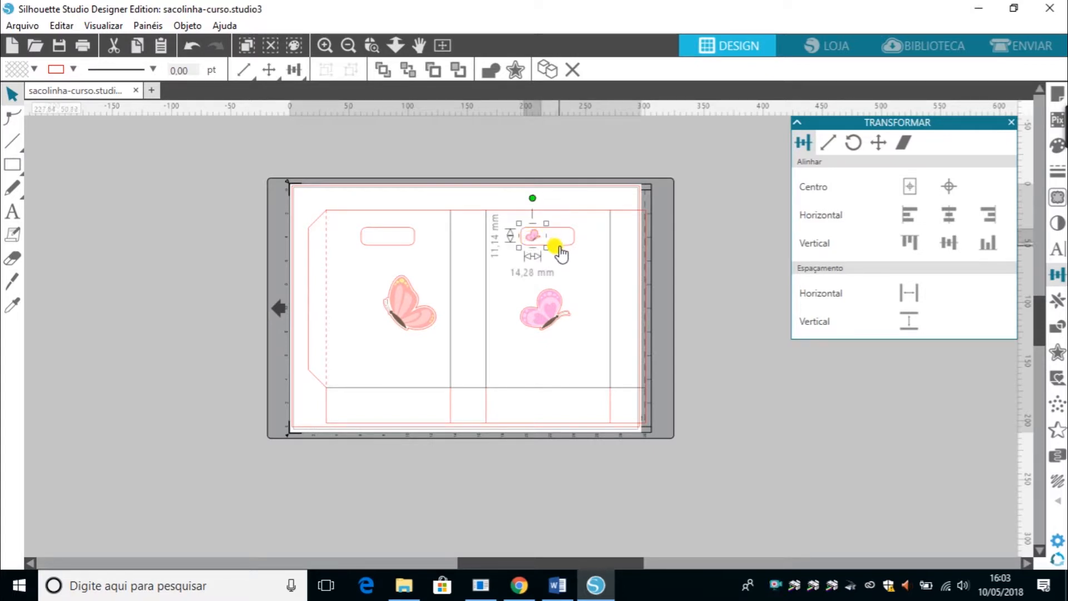
left_click(556, 247, "shift")
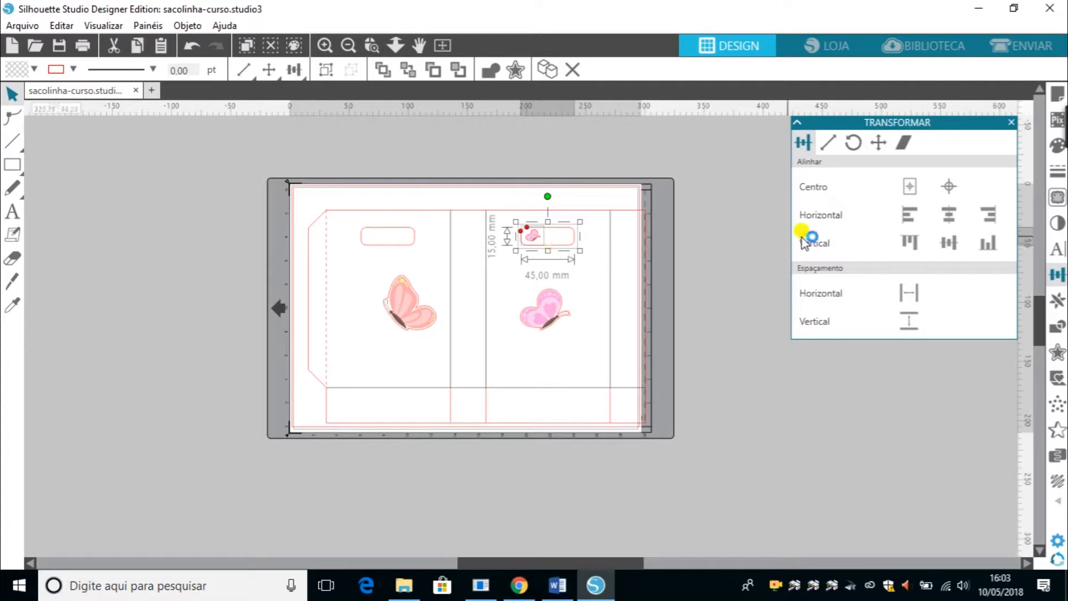
left_click(952, 222)
key("ctrl+z")
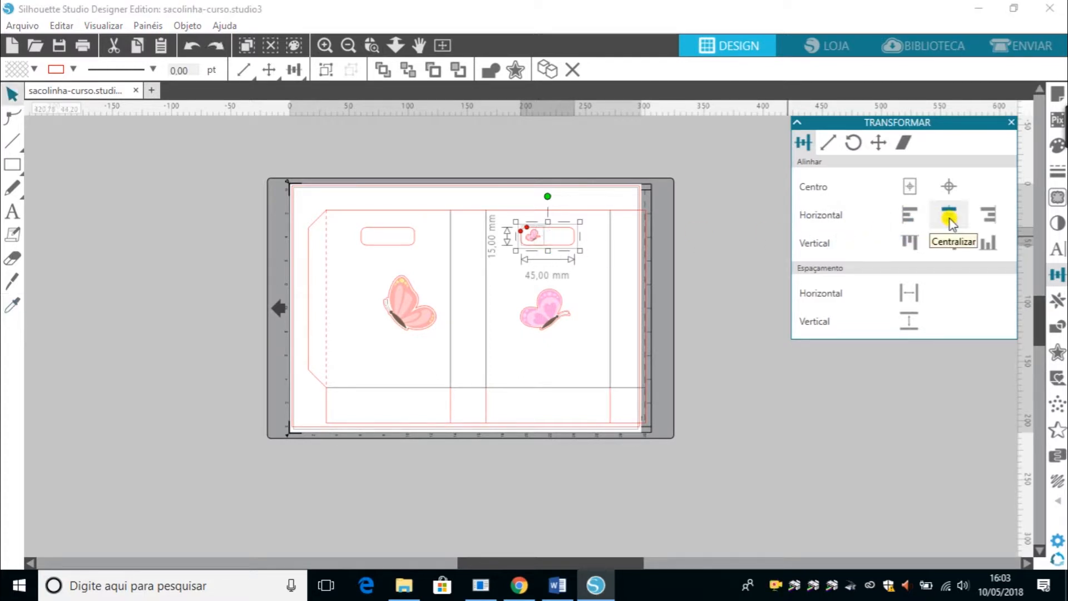
Group the small butterfly, move it below the right handle opening and try centering it horizontally with the opening.
left_click(594, 309)
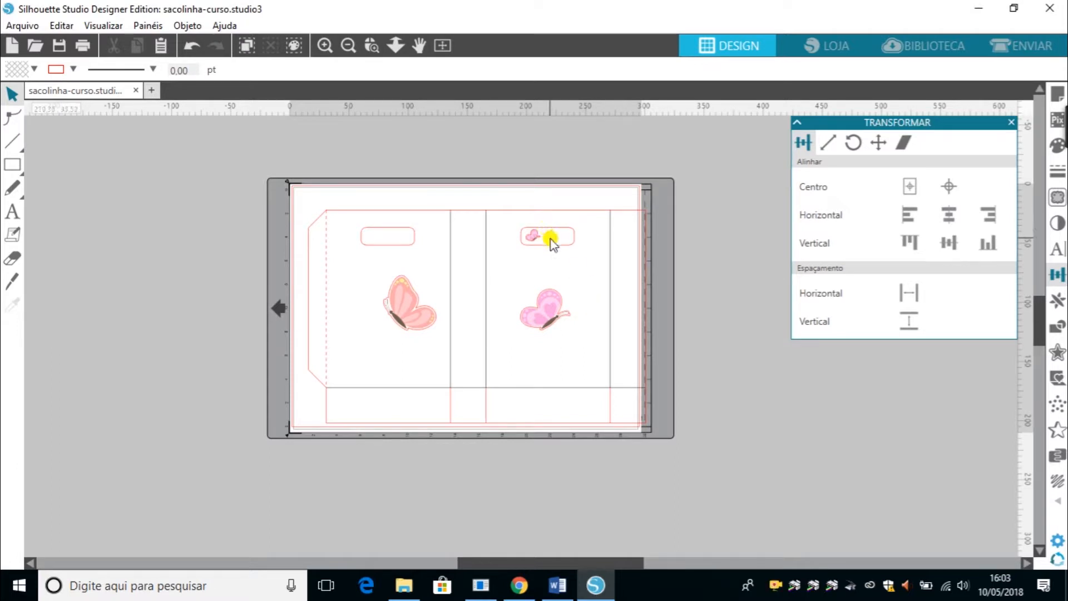
left_click(532, 237)
key("ctrl+g")
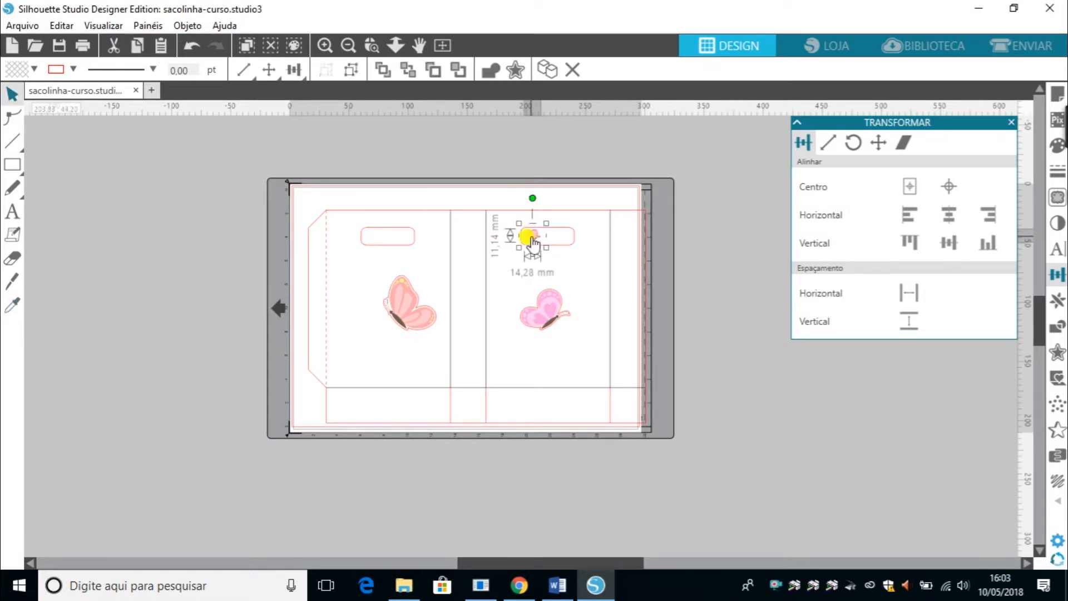
left_click(326, 44)
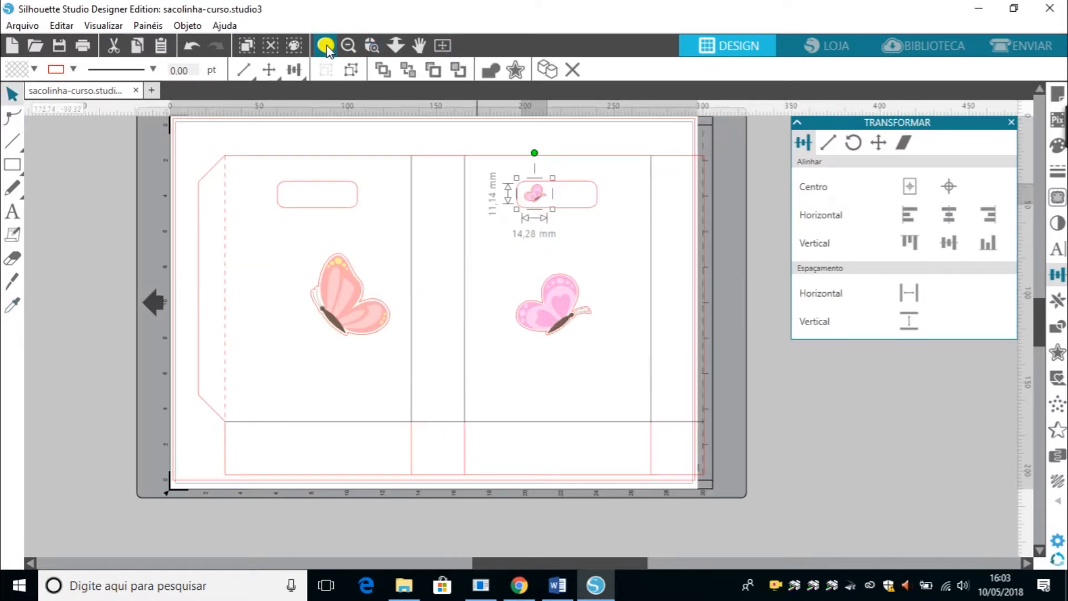
left_click(325, 45)
scroll(1041, 304, "up", 2)
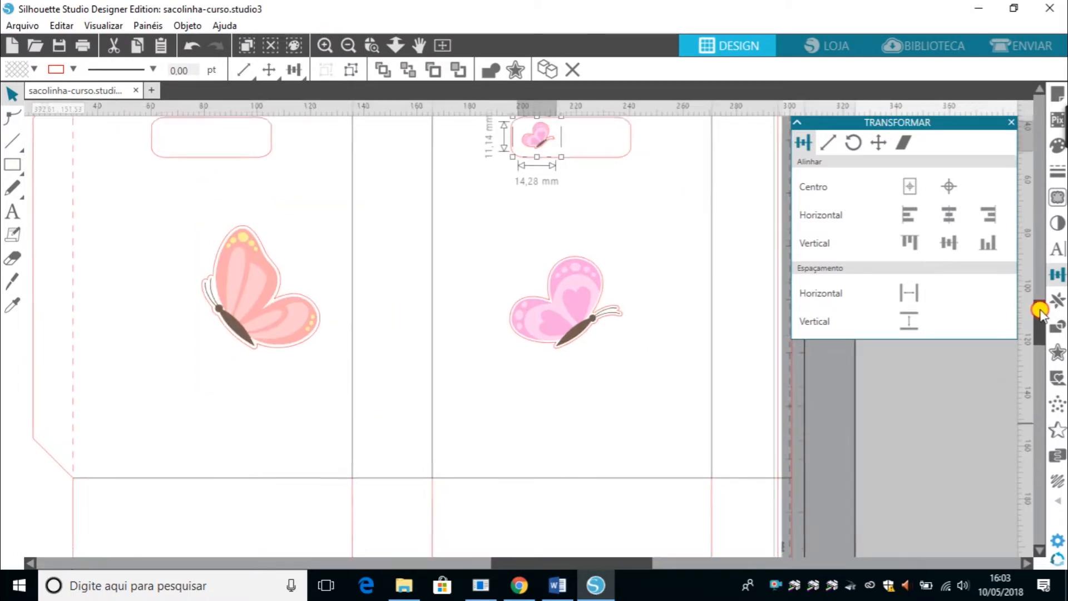
left_click_drag(525, 234, 460, 315)
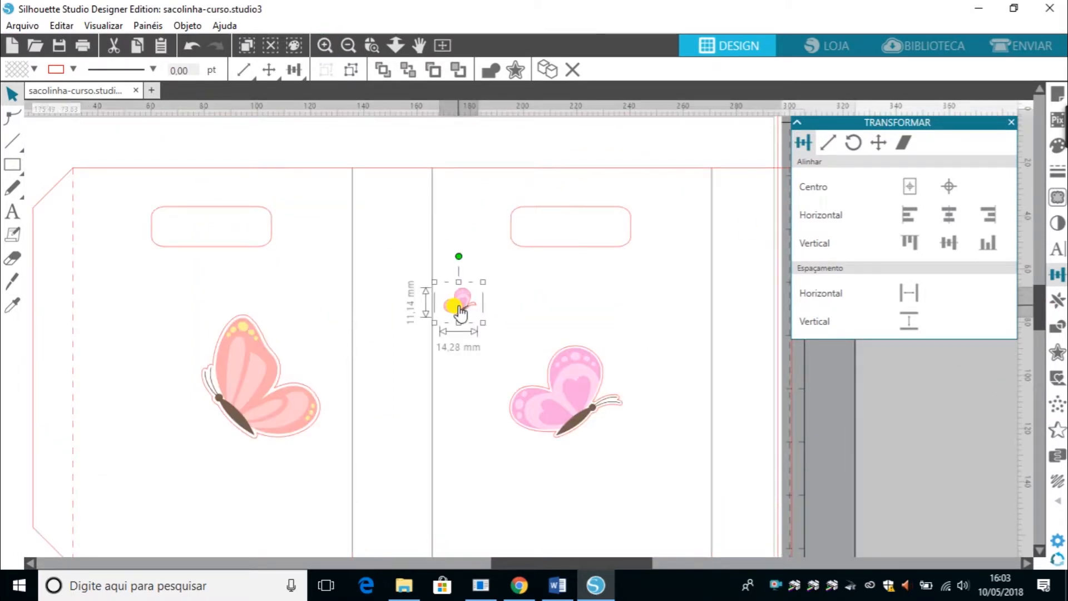
left_click(554, 249, "shift")
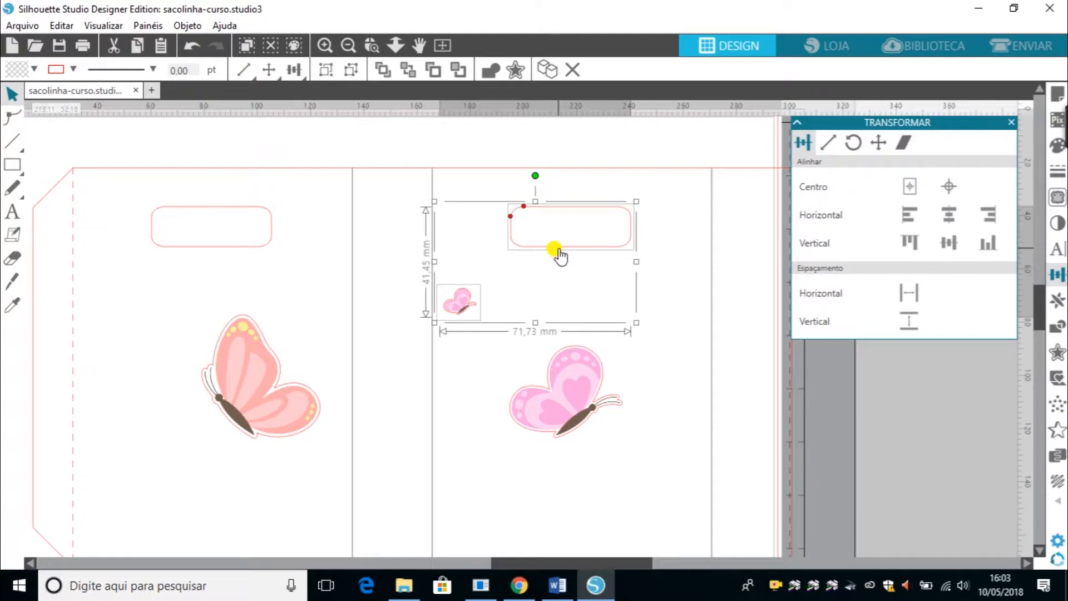
left_click(949, 214)
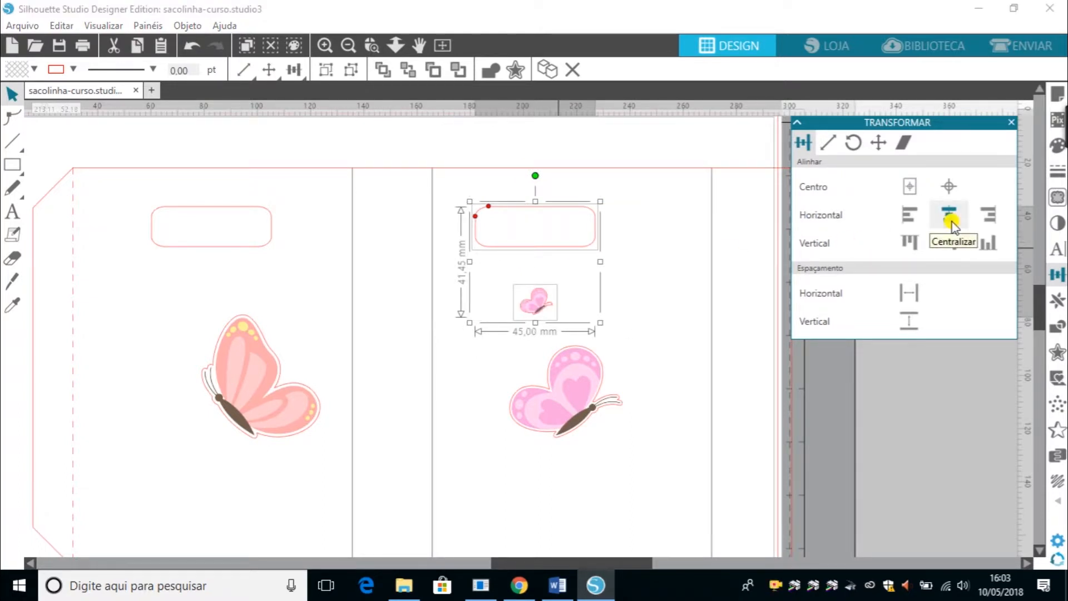
key("ctrl+z")
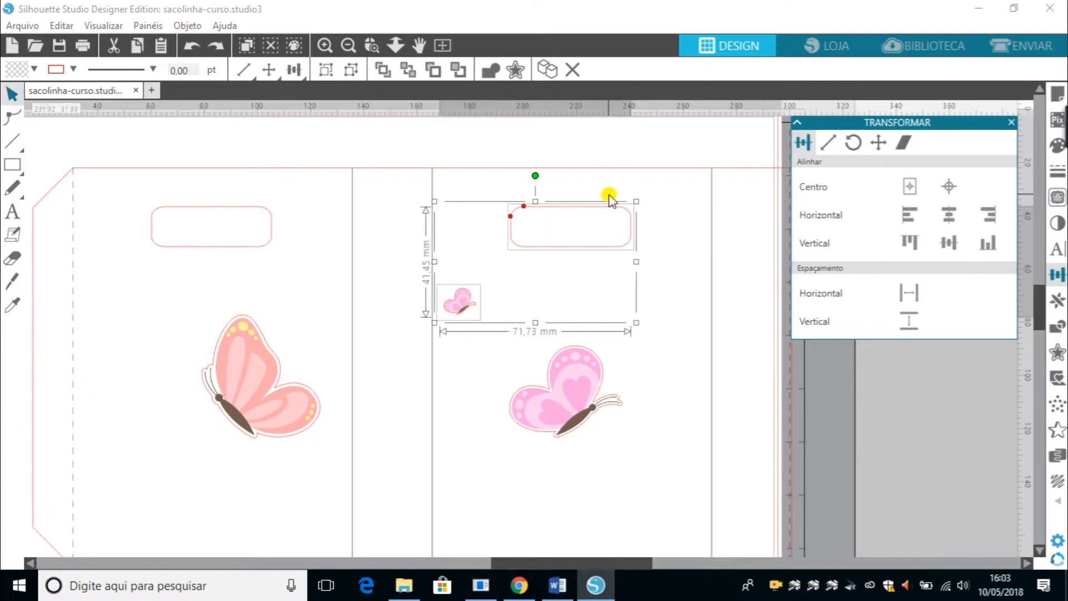
Put the small butterfly back inside the right handle opening and try each horizontal and vertical alignment option with it.
left_click(426, 415)
left_click_drag(458, 296, 576, 226)
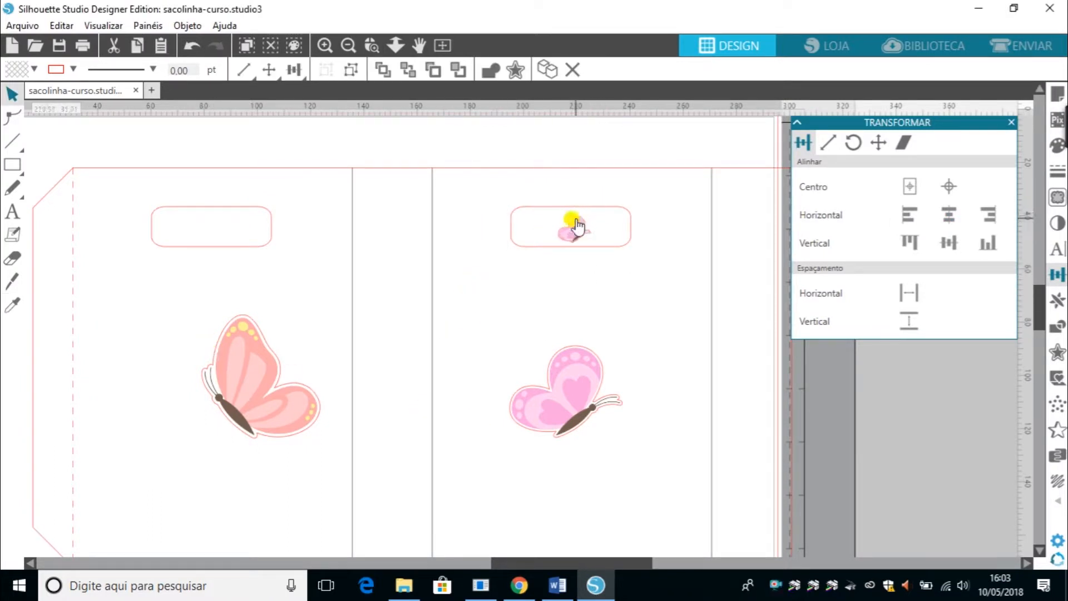
left_click(579, 226, "shift")
left_click(947, 218)
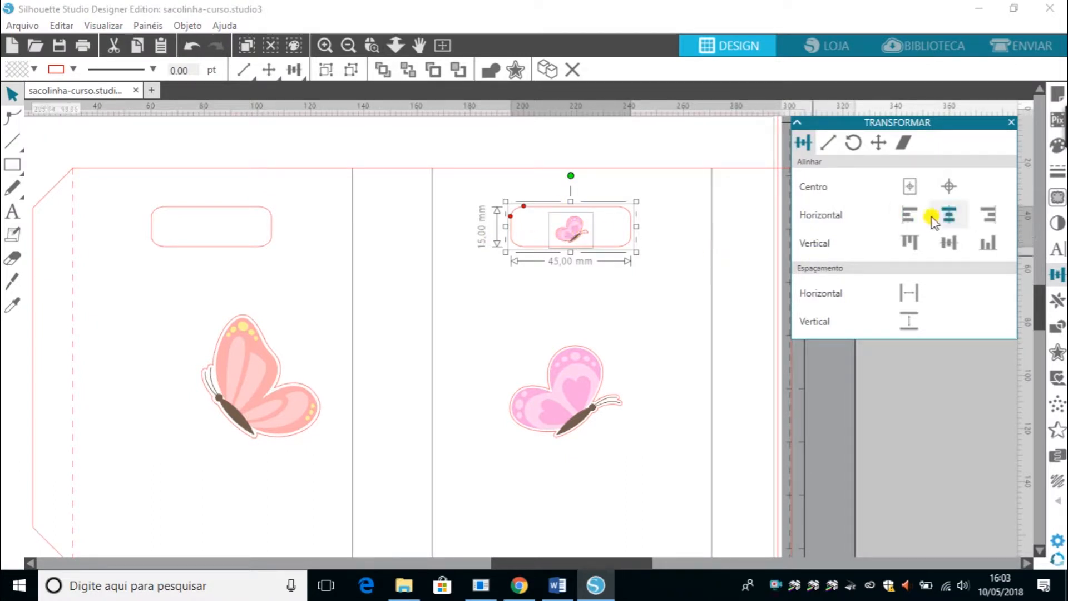
left_click(910, 216)
left_click(984, 214)
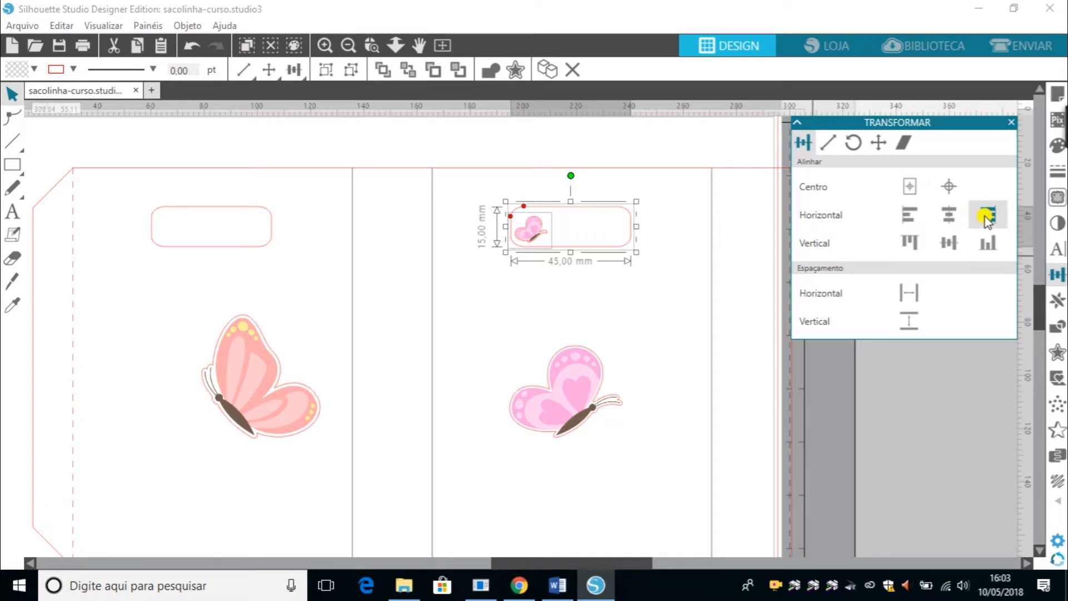
left_click(950, 248)
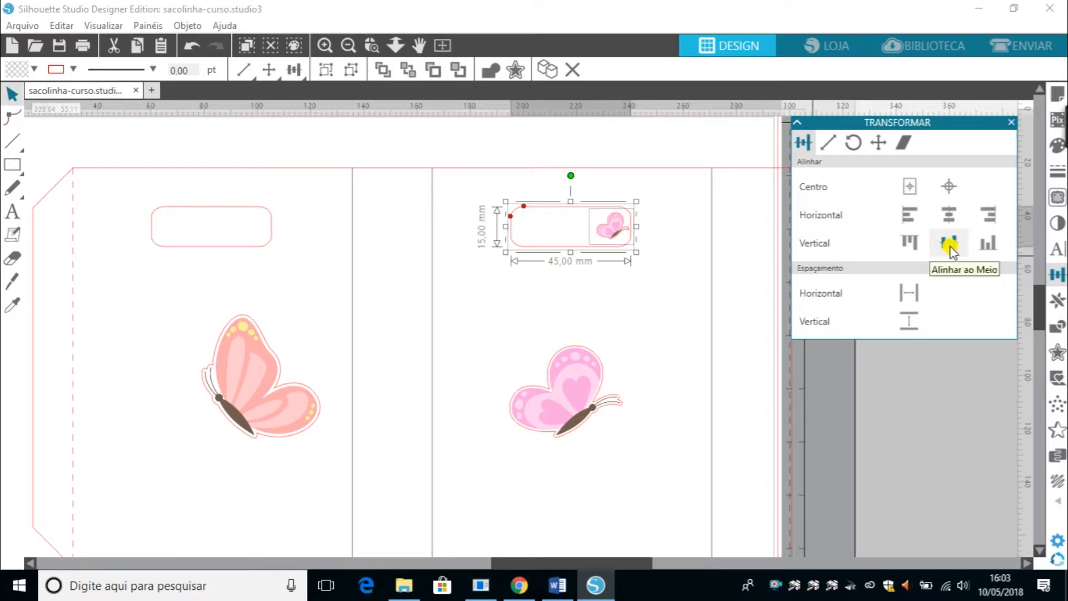
left_click(905, 243)
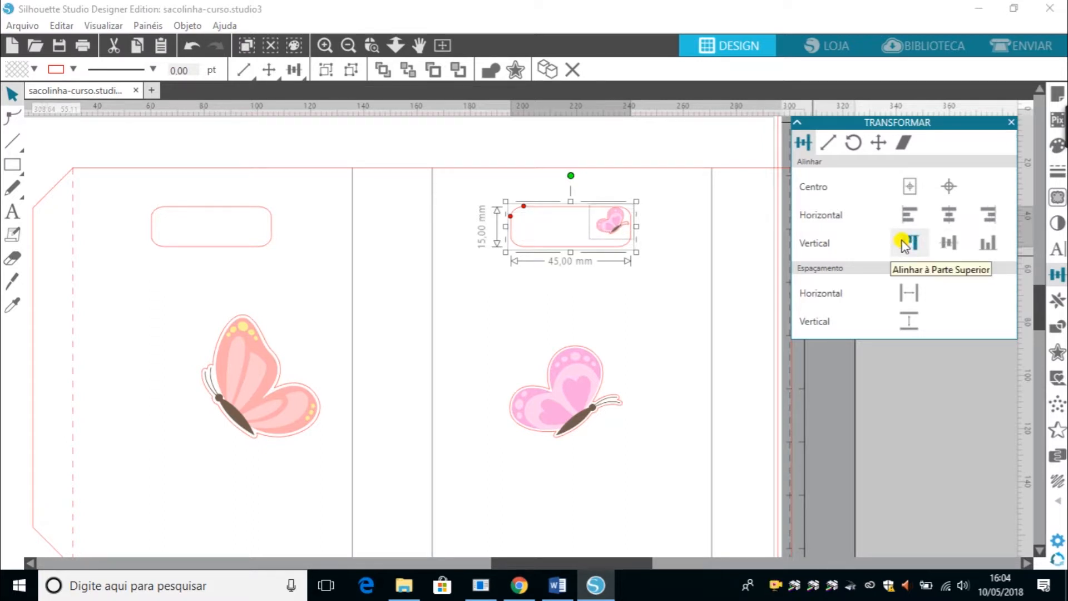
left_click(984, 249)
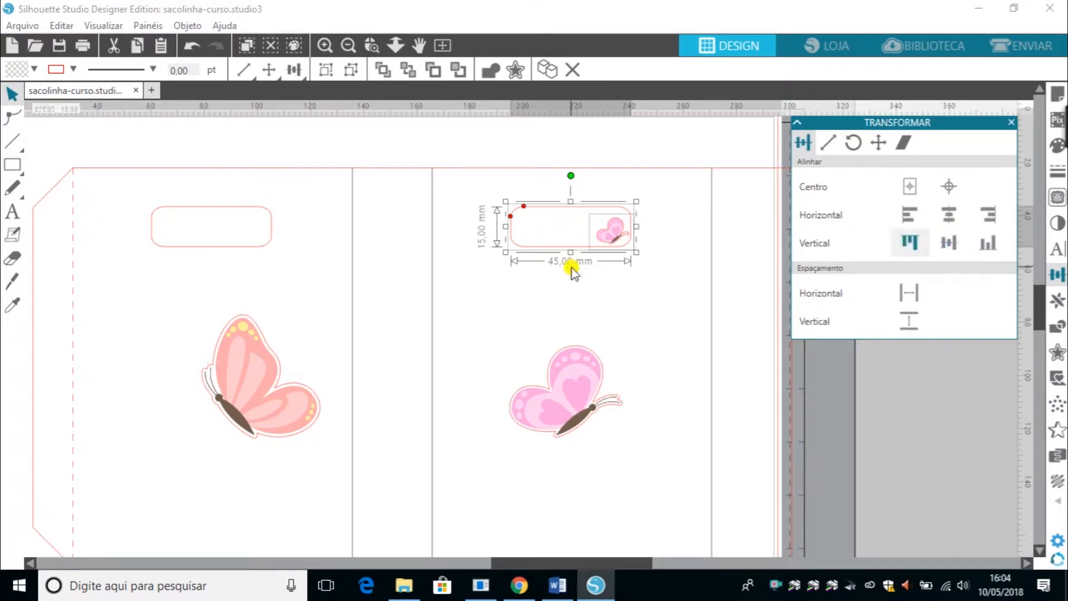
Delete the small butterfly from the right handle opening.
left_click(627, 311)
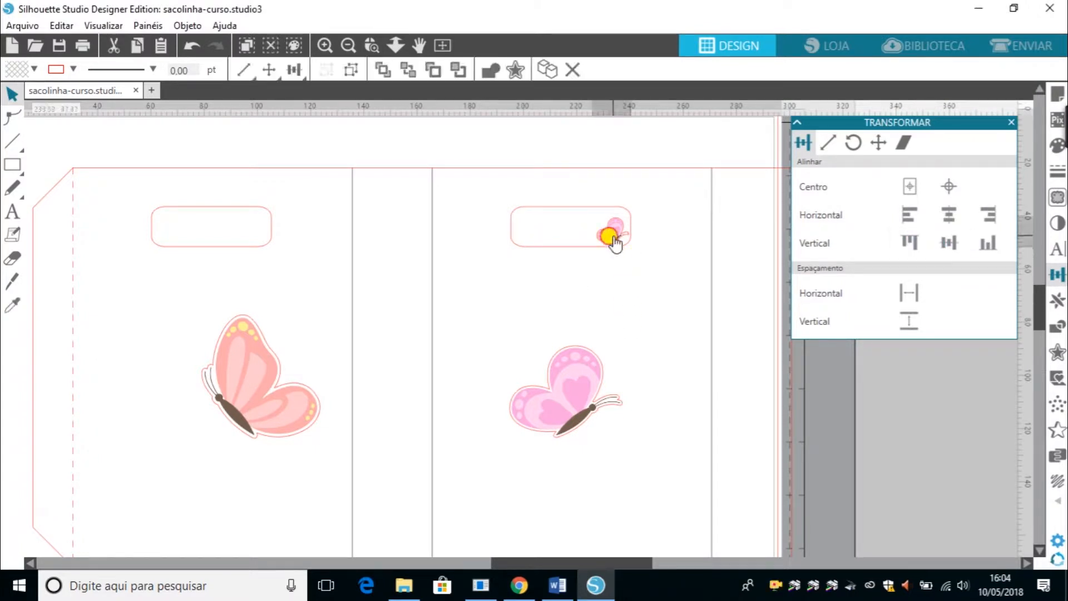
left_click(612, 236)
key("Delete")
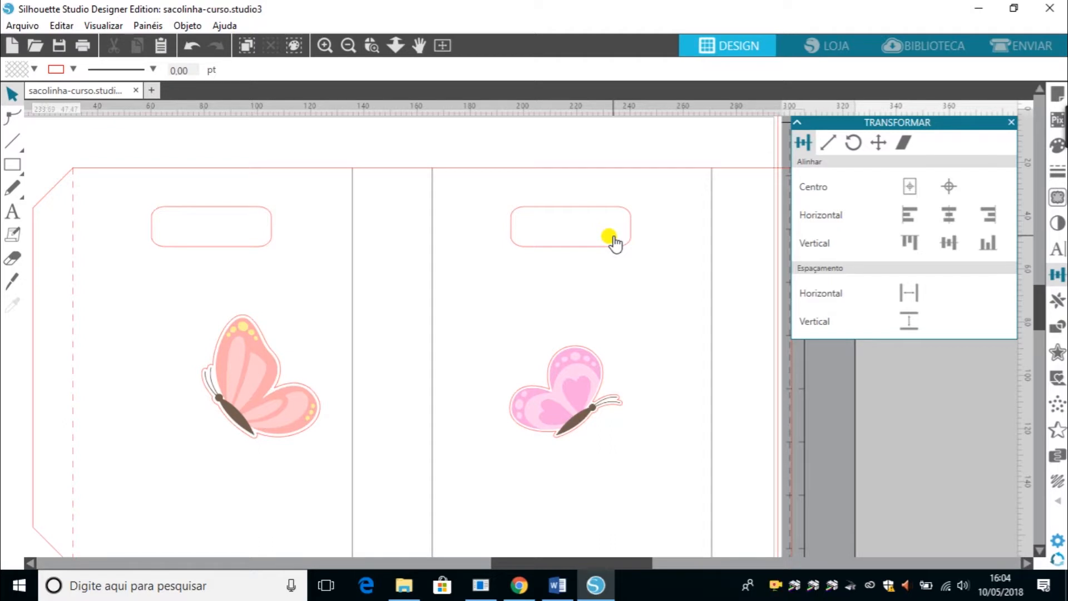
Move the pink and peach butterflies off the mat to the left of the page.
left_click(567, 410)
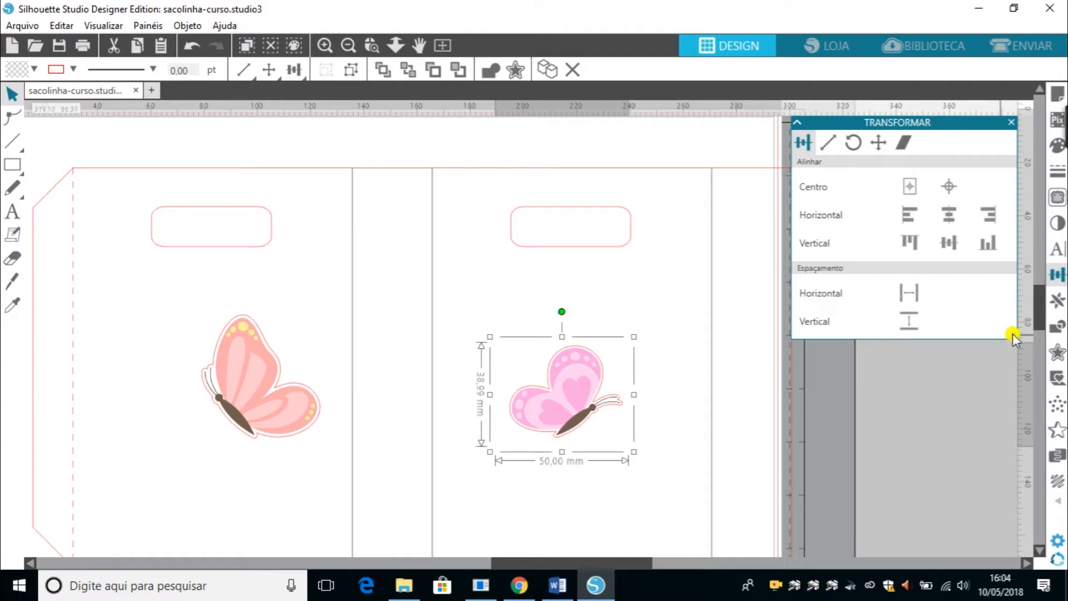
left_click(1055, 308)
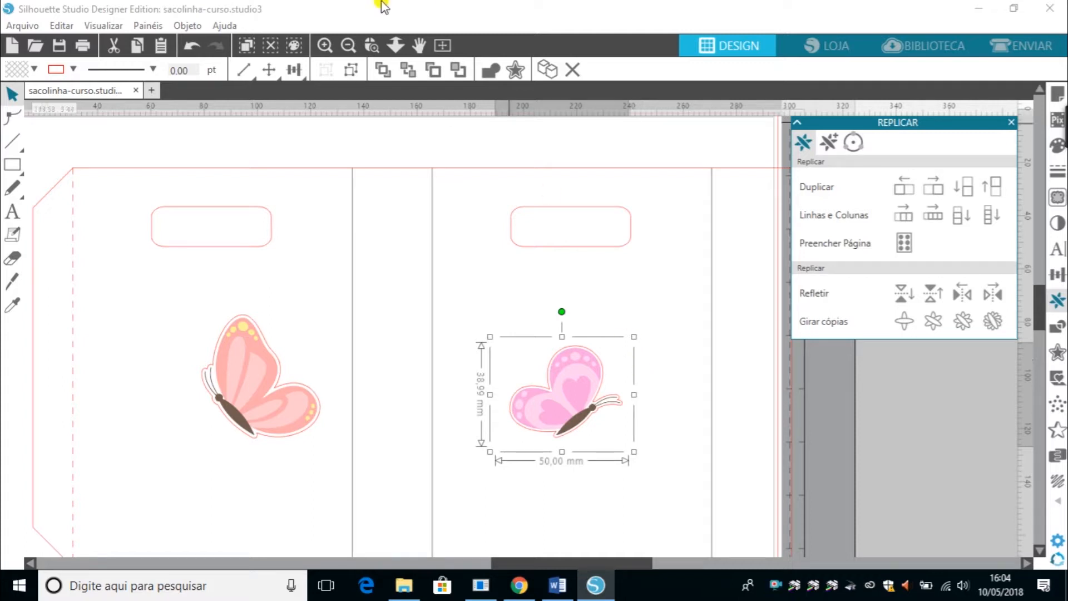
left_click(349, 47)
left_click(351, 48)
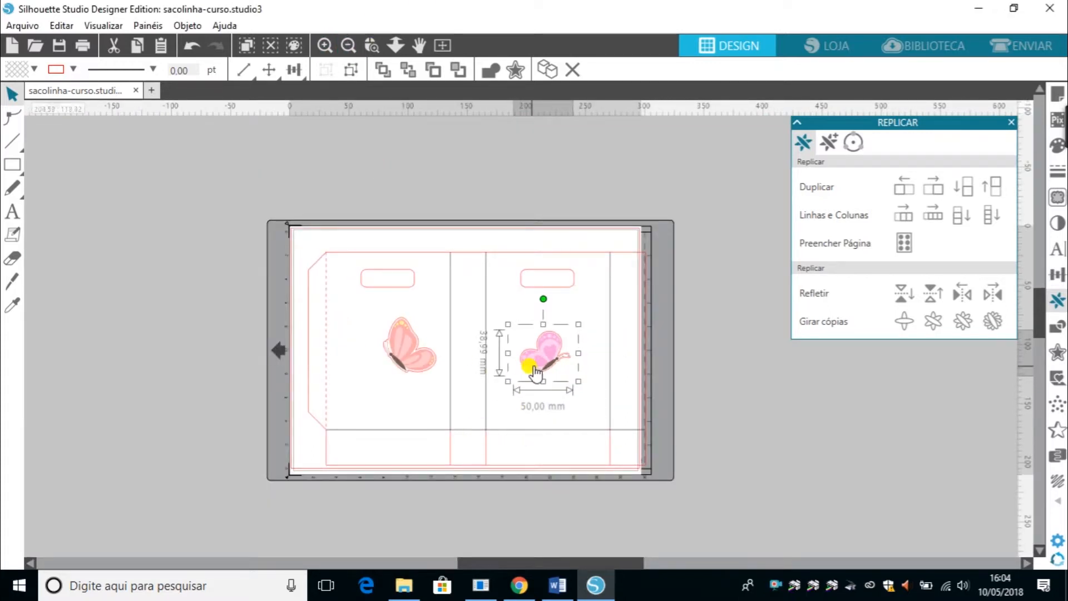
left_click_drag(543, 363, 146, 305)
left_click_drag(394, 352, 228, 383)
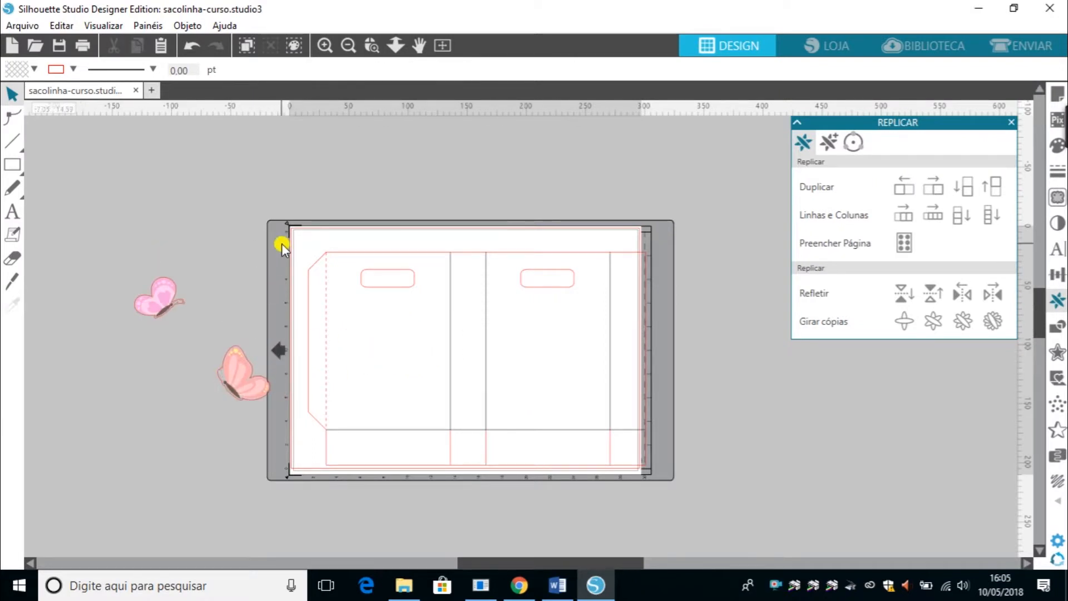
Move the whole bag template off the page to the right and place the peach butterfly near the page's top.
left_click_drag(282, 243, 755, 503)
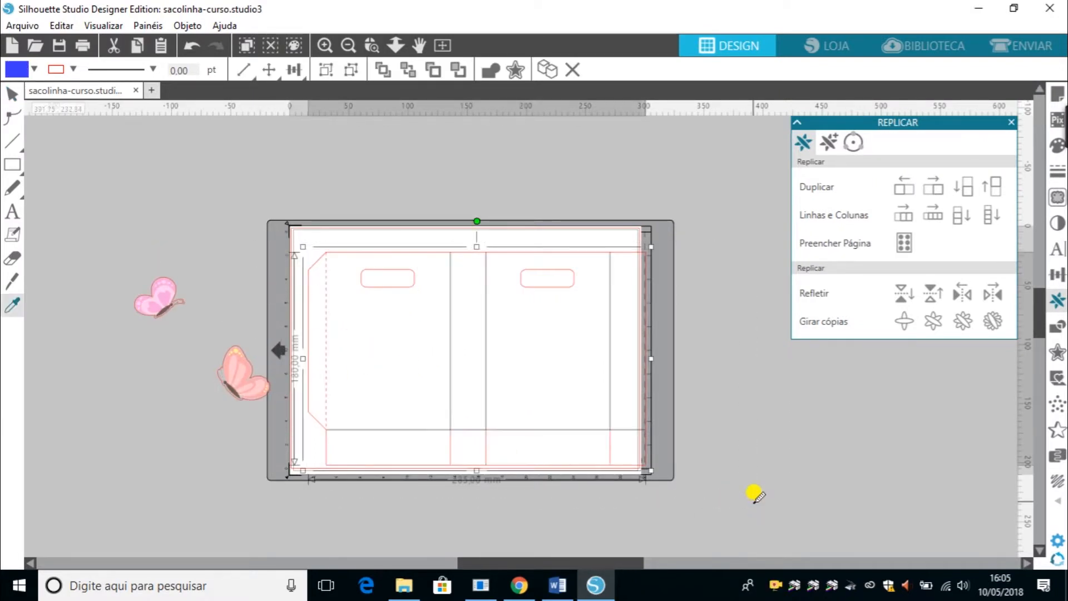
left_click_drag(322, 396, 775, 417)
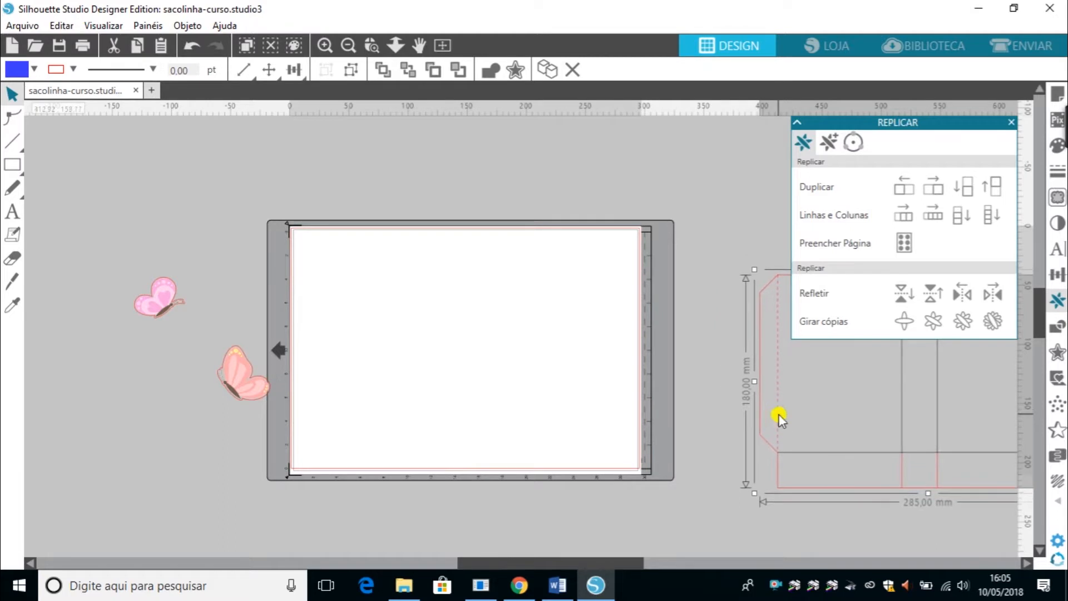
left_click_drag(245, 379, 418, 291)
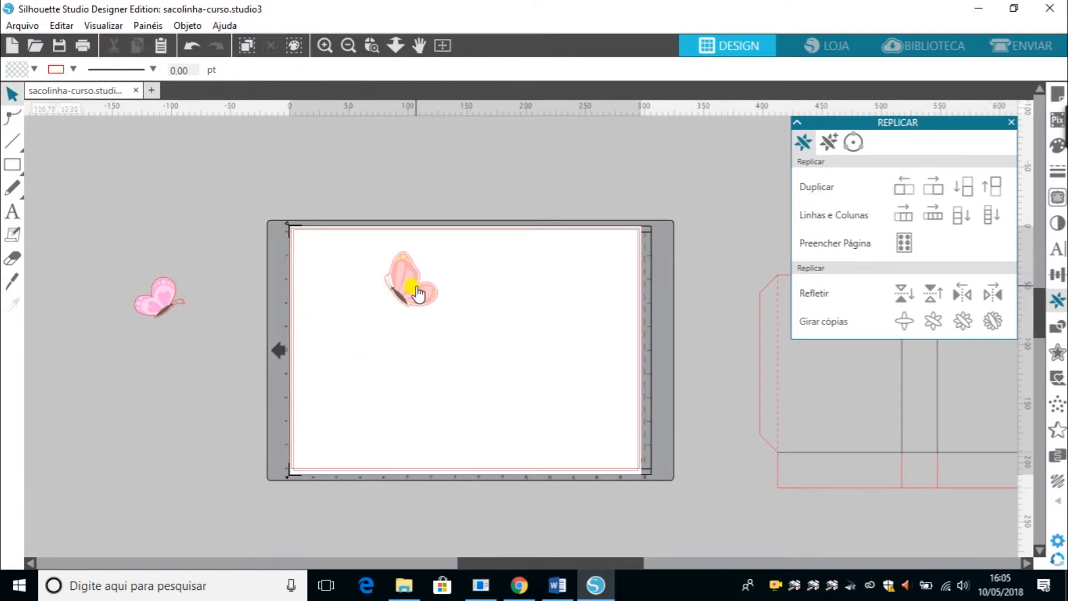
Set the page to portrait orientation and turn on Tipo 1 registration marks.
left_click(1058, 99)
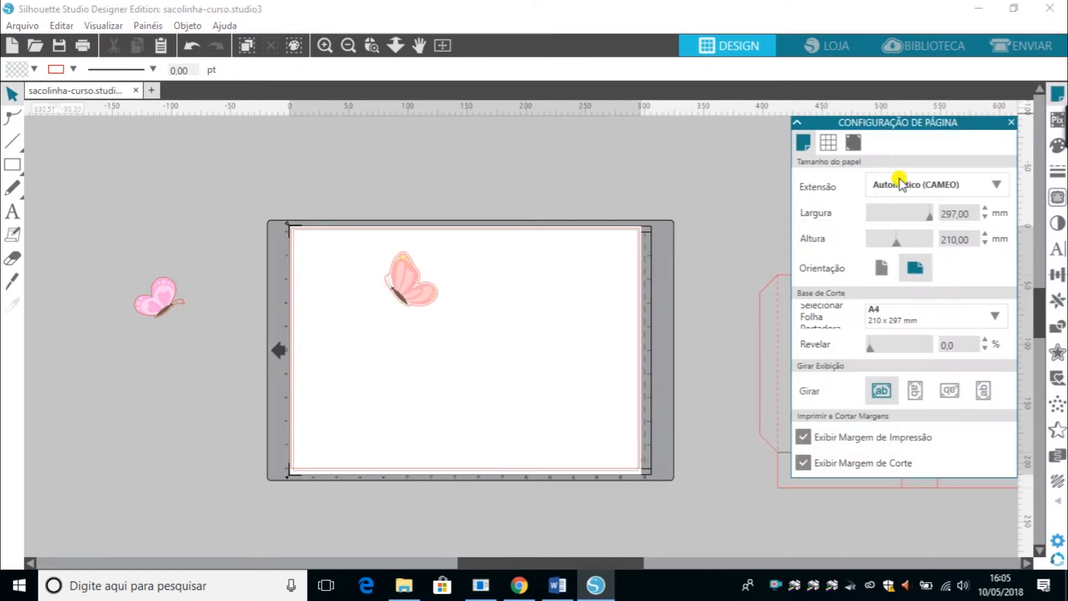
left_click(882, 270)
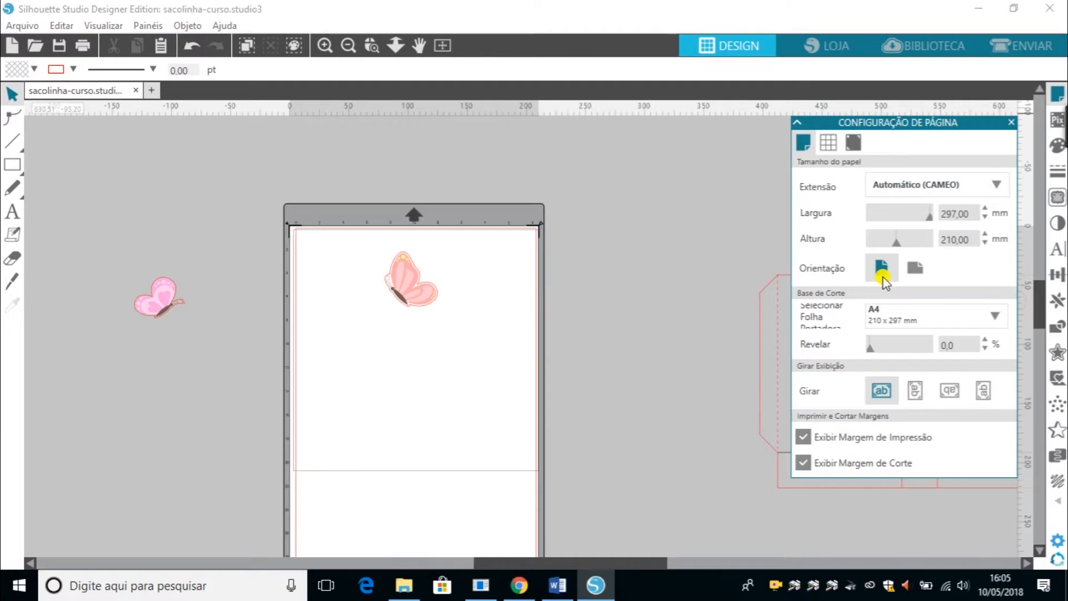
left_click(854, 143)
left_click(909, 182)
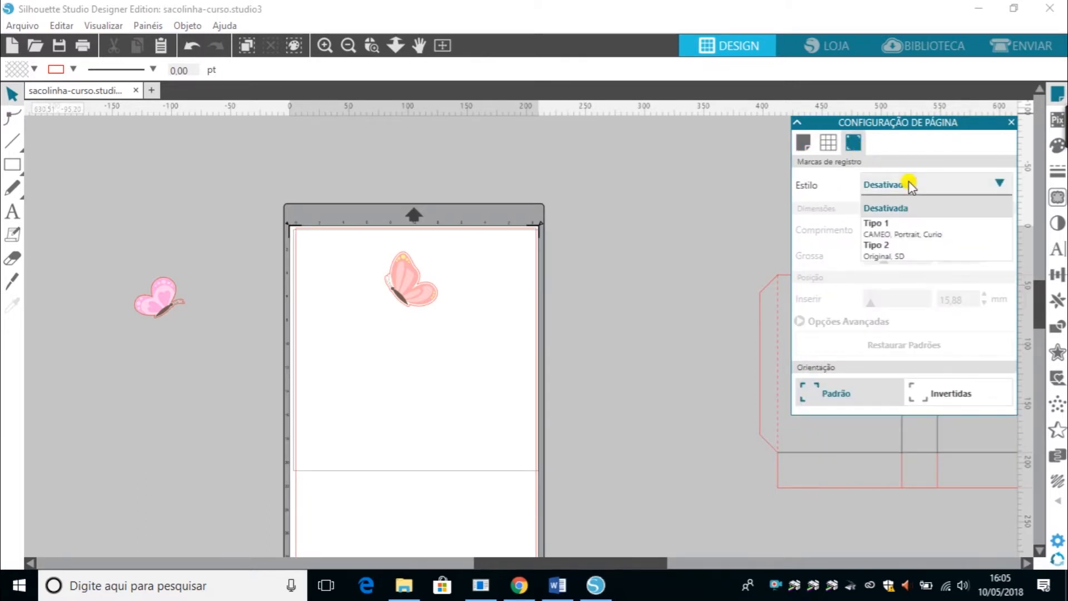
left_click(906, 220)
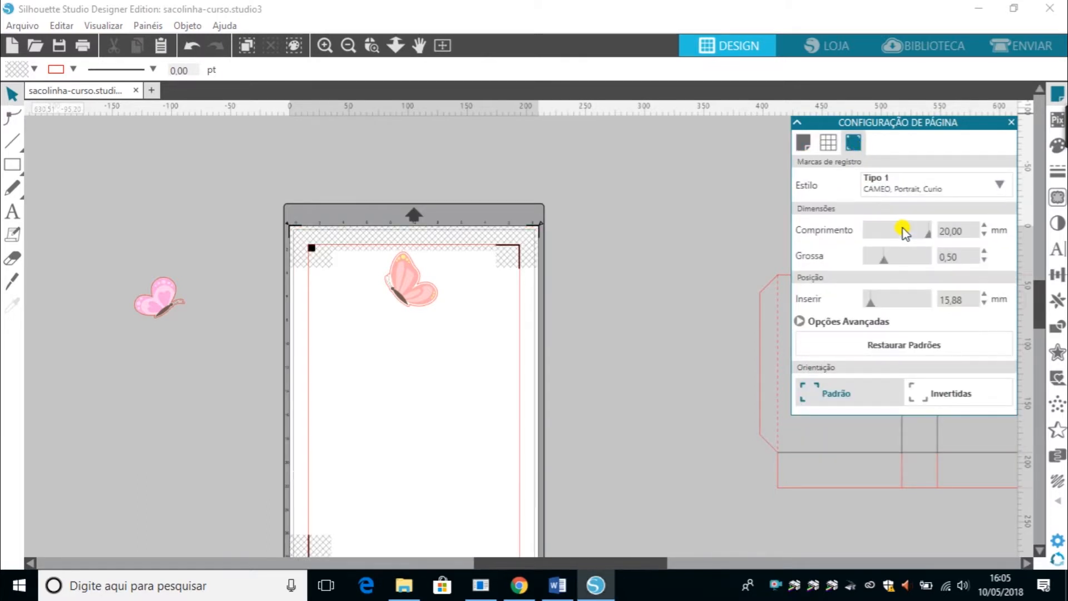
left_click(897, 351)
left_click(897, 351)
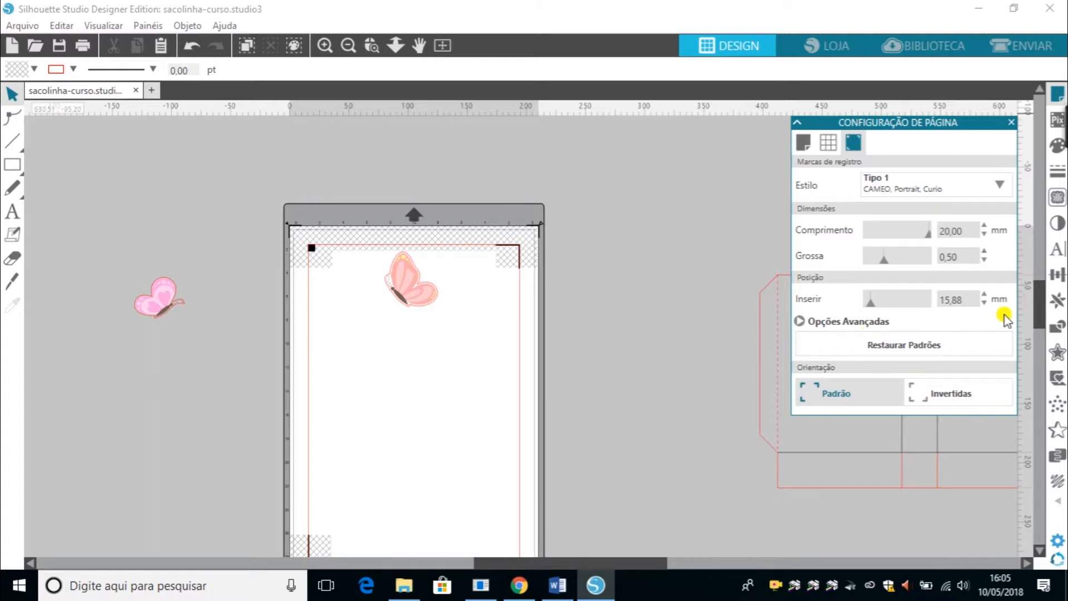
Shift the bag template leftward beside the page and nudge the pink butterfly slightly.
left_click(1058, 300)
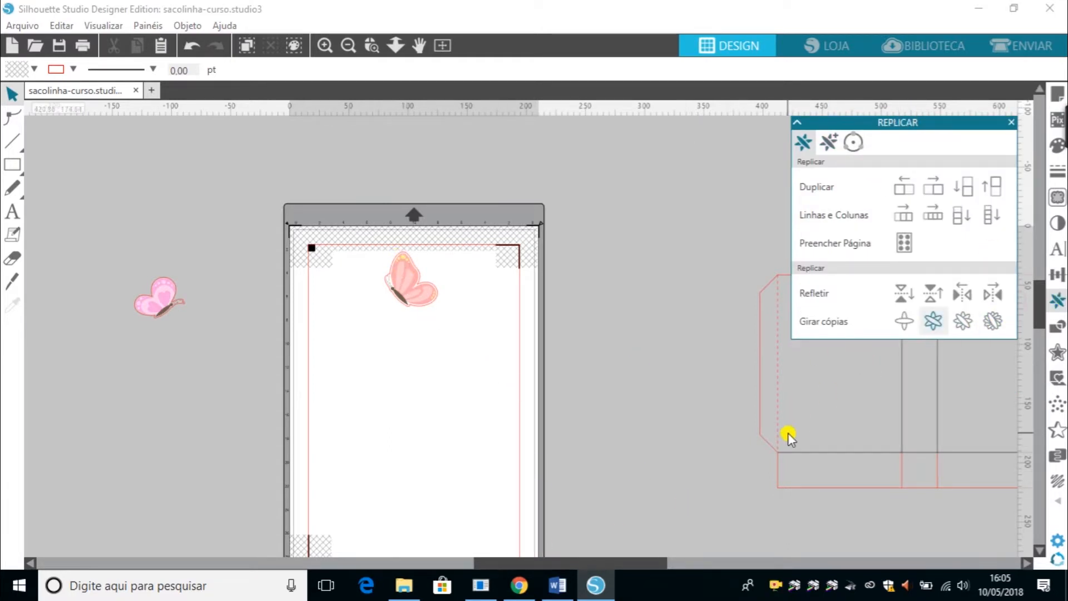
left_click_drag(793, 456, 627, 434)
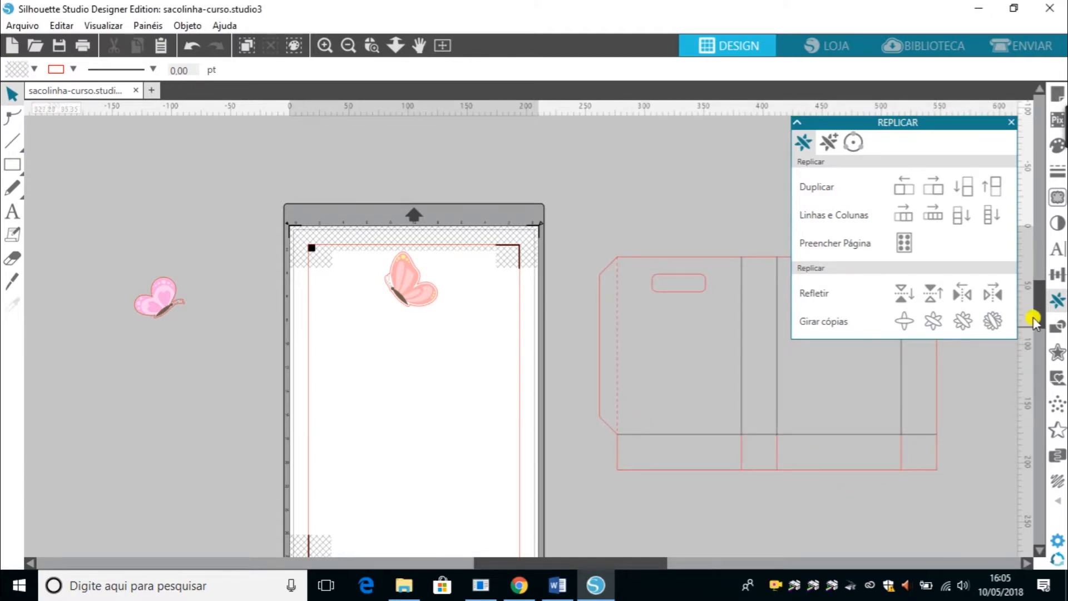
left_click_drag(1040, 296, 1042, 307)
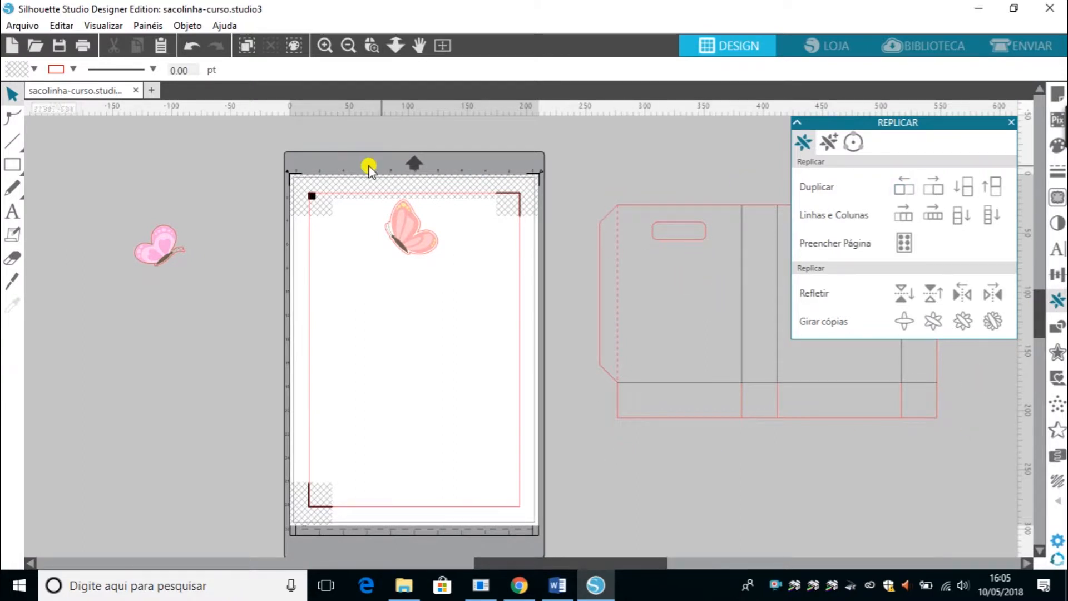
left_click_drag(165, 225, 188, 240)
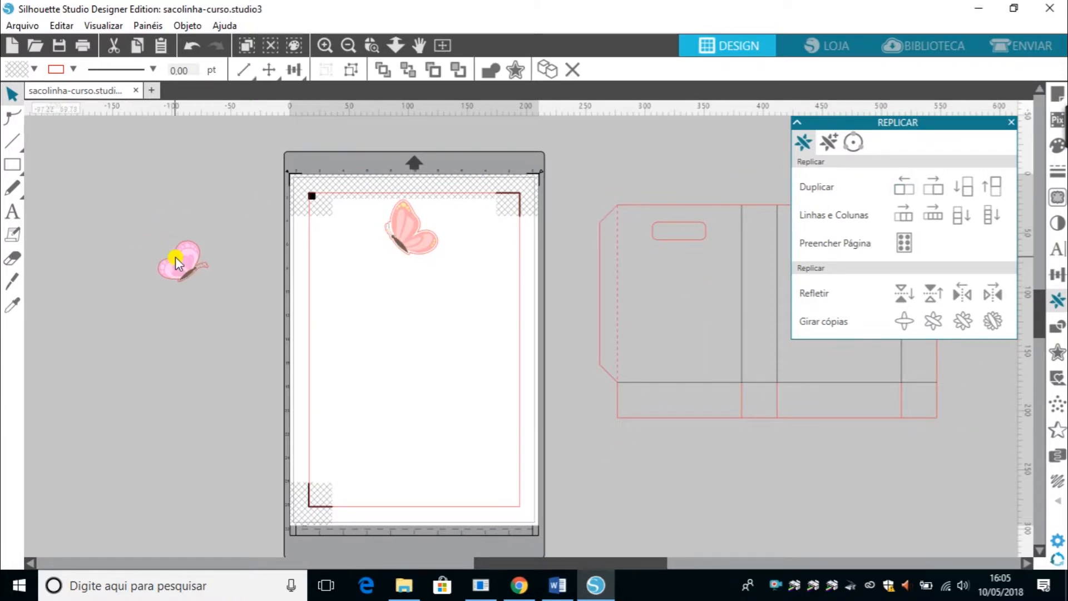
Move the peach butterfly to the page's top-left corner.
left_click_drag(423, 233, 348, 240)
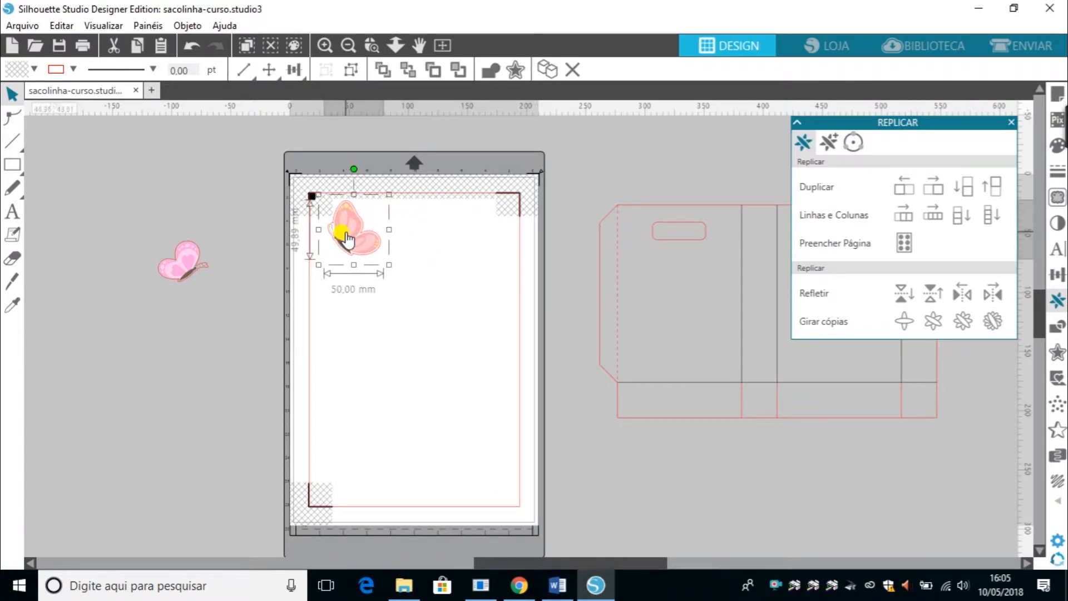
Paste two copies of the peach butterfly in a row beside it, then delete both copies.
key("i")
key("ctrl+v")
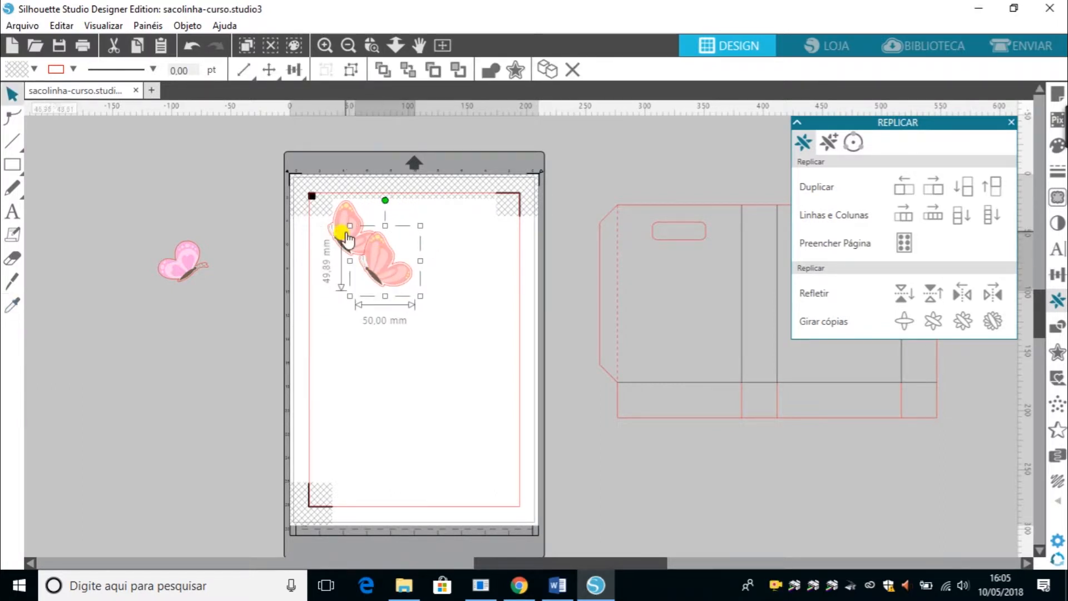
left_click_drag(368, 252, 396, 224)
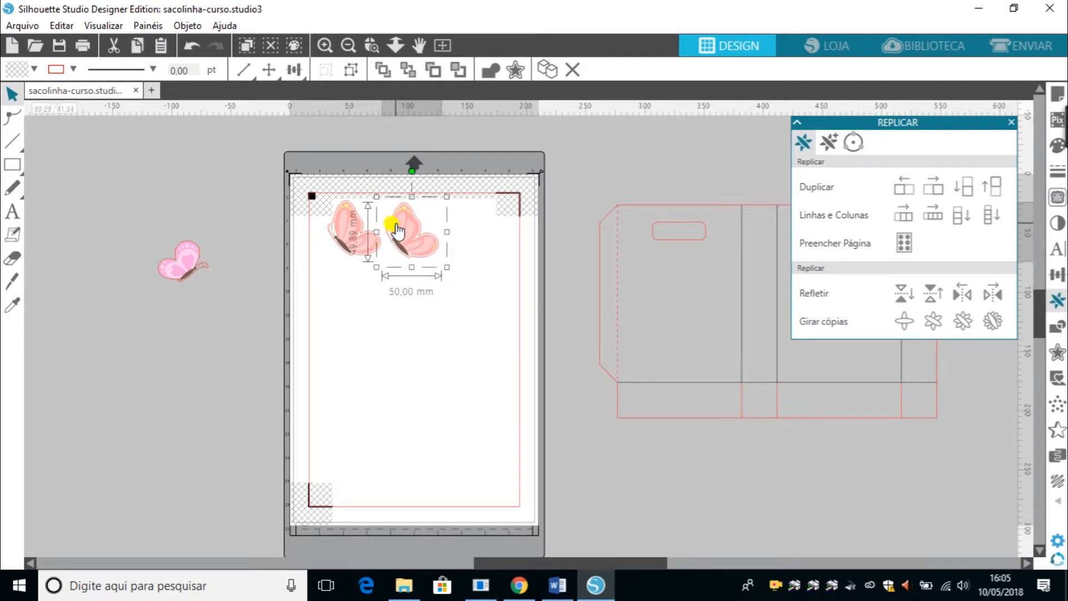
key("ctrl+c")
key("ctrl+v")
left_click_drag(455, 264, 476, 236)
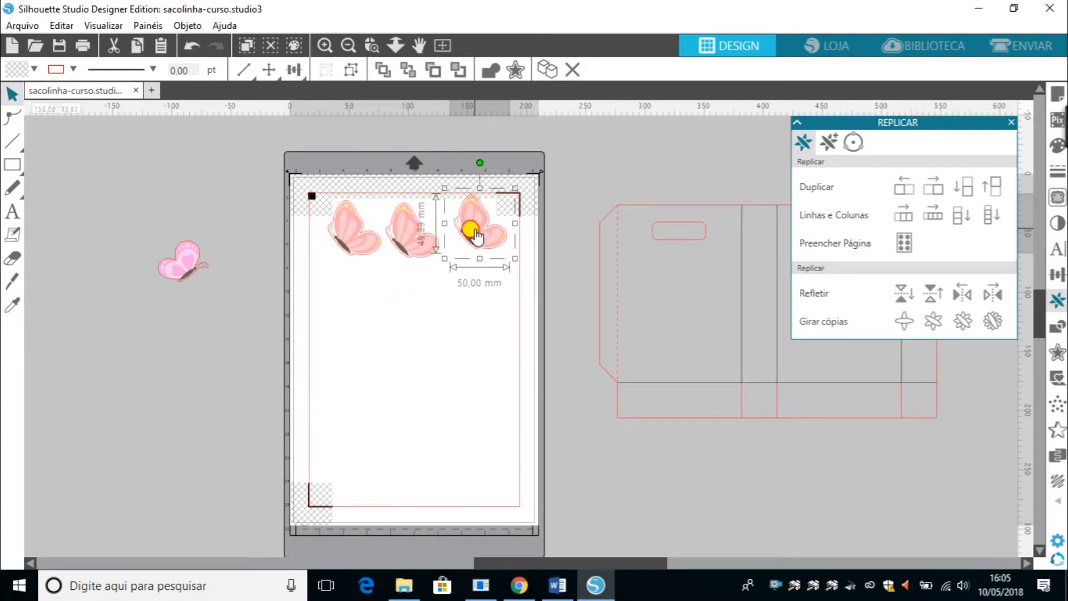
key("Delete")
left_click(401, 238)
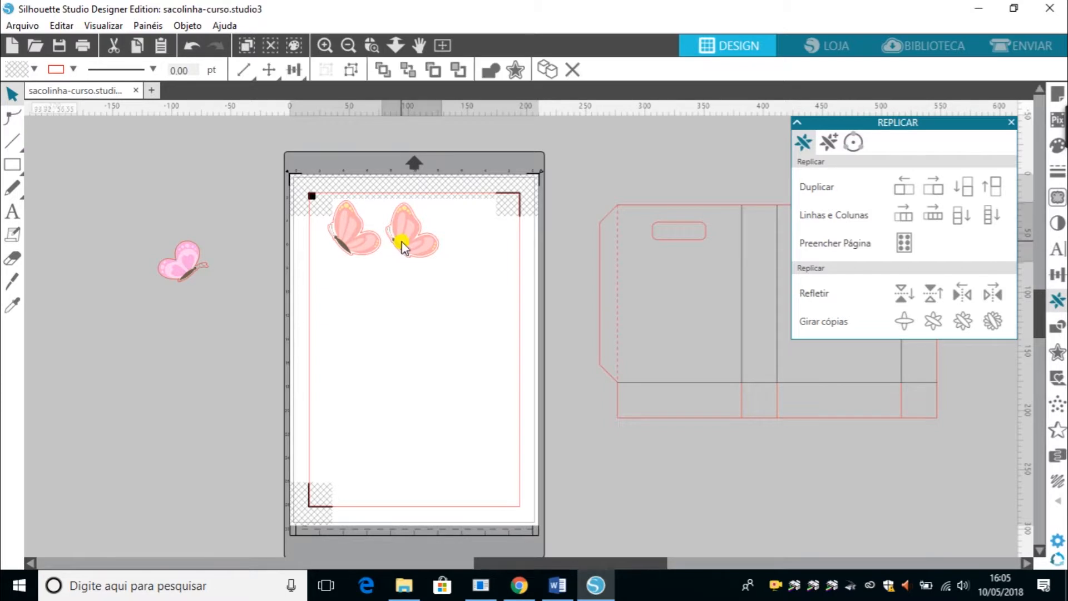
key("Delete")
Fill the page with copies of the peach butterfly, then undo the fill.
left_click(365, 240)
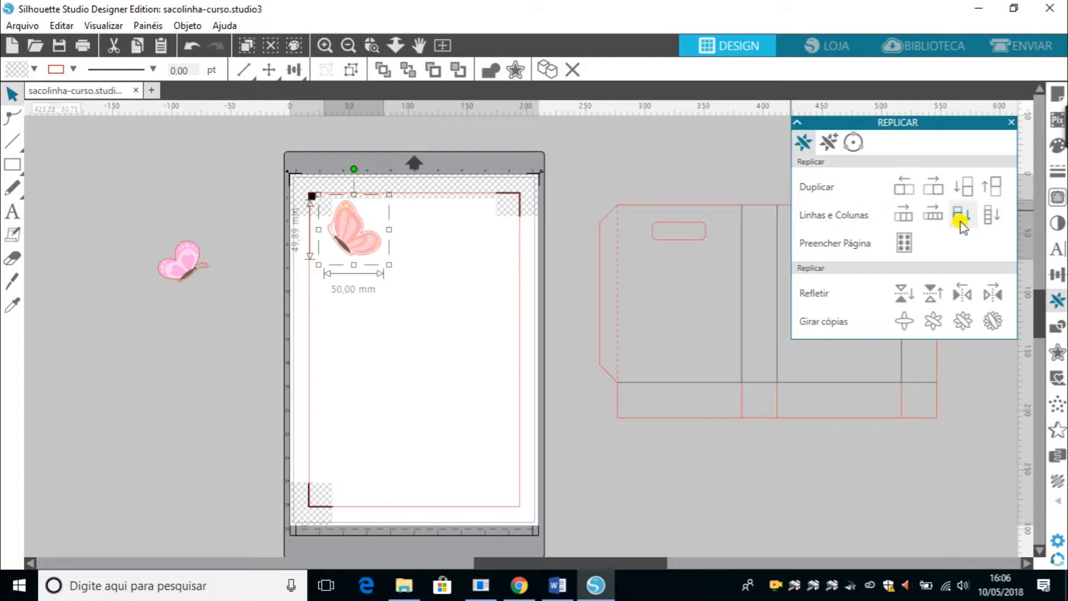
left_click(906, 245)
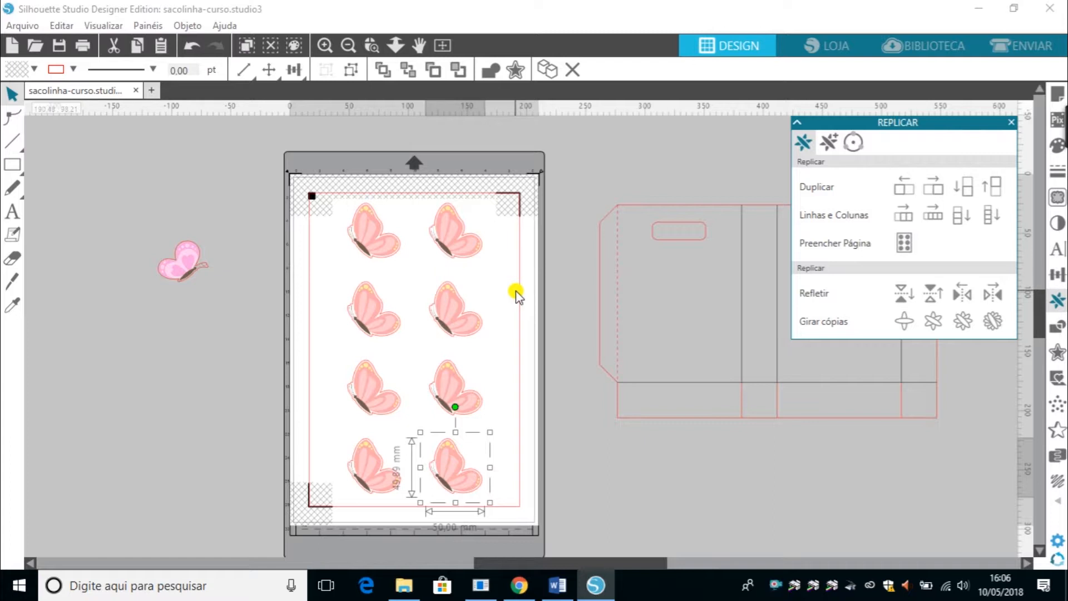
key("ctrl+z")
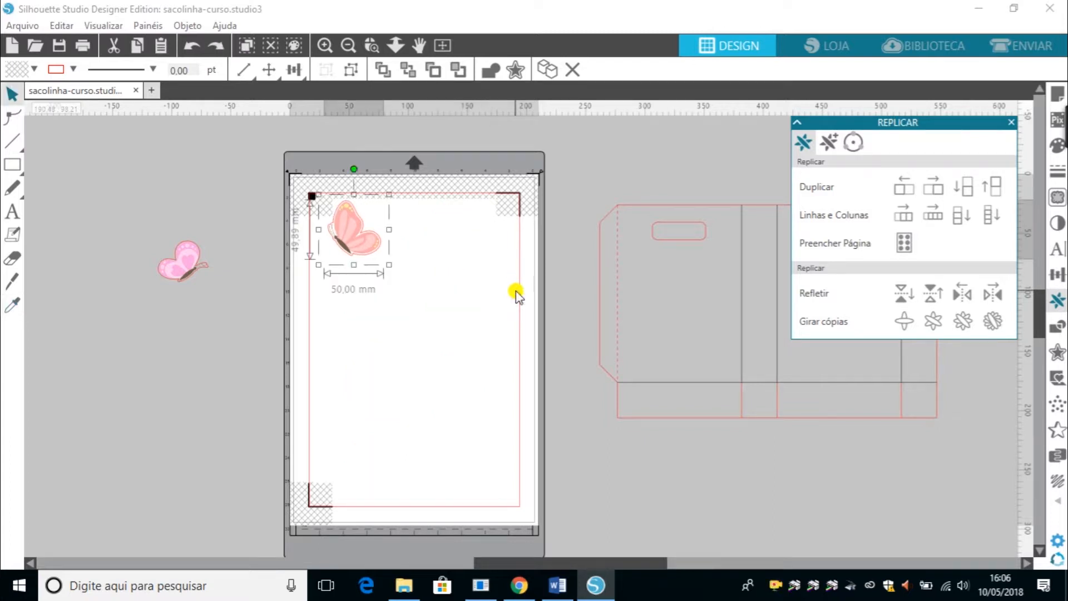
Duplicate the butterfly twice to the right and group the row of three butterflies.
left_click(926, 193)
left_click(926, 193)
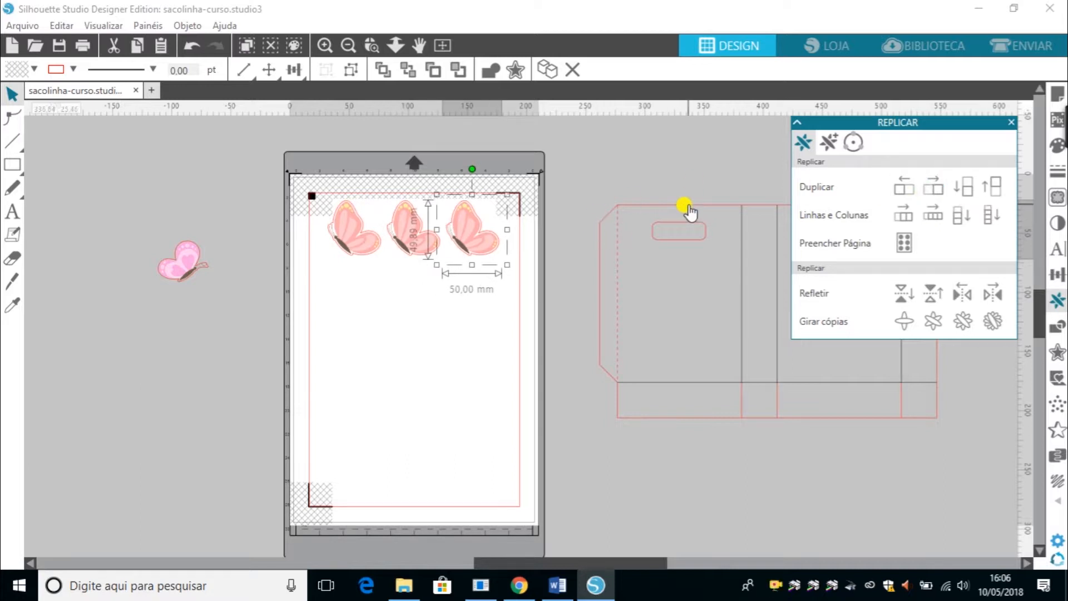
left_click(533, 144)
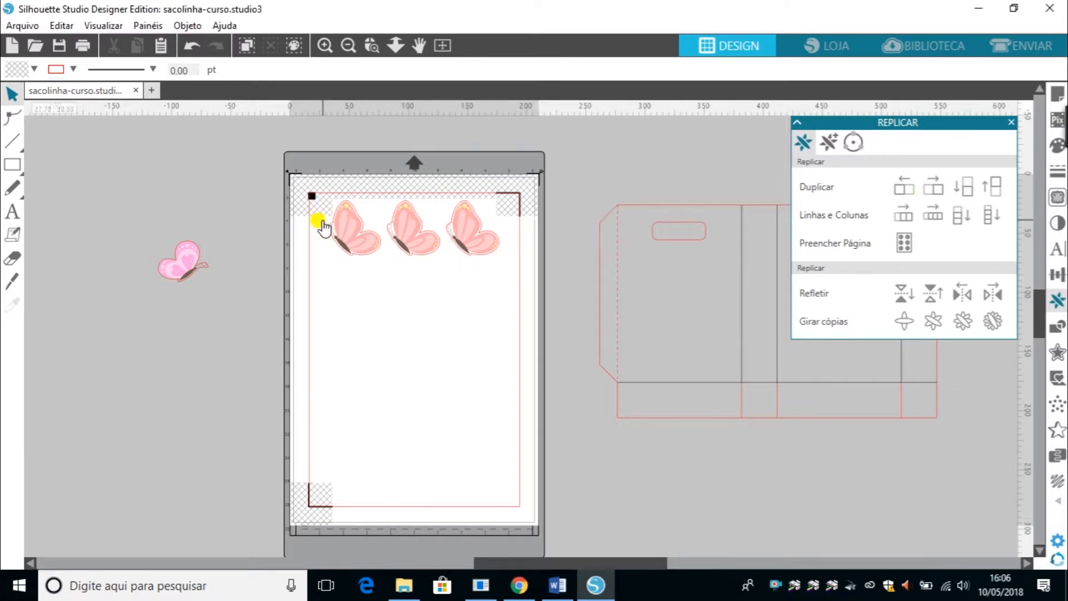
left_click_drag(298, 219, 506, 239)
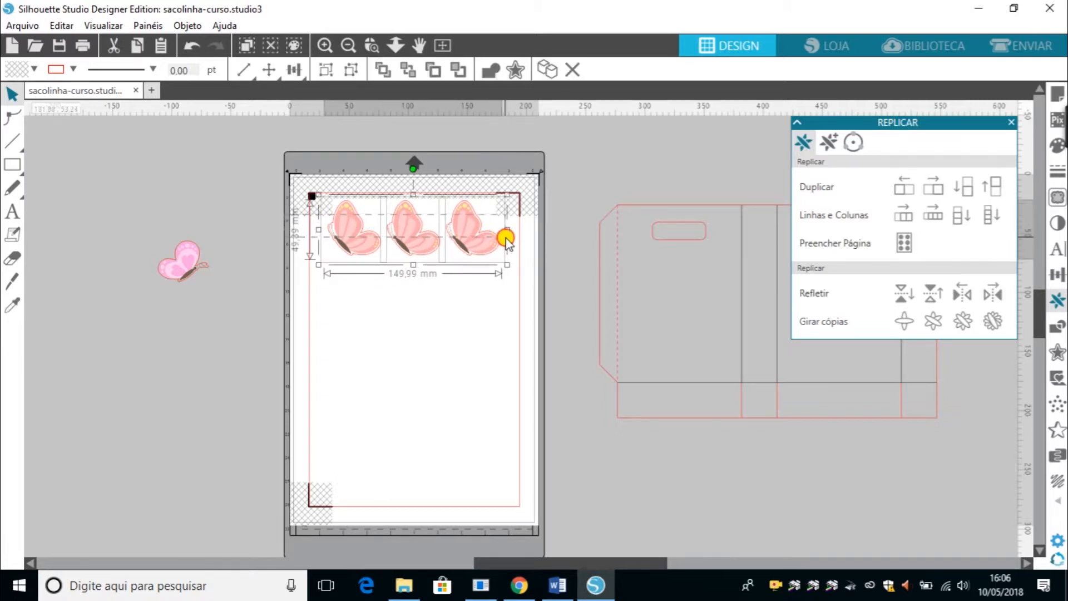
key("ctrl+g")
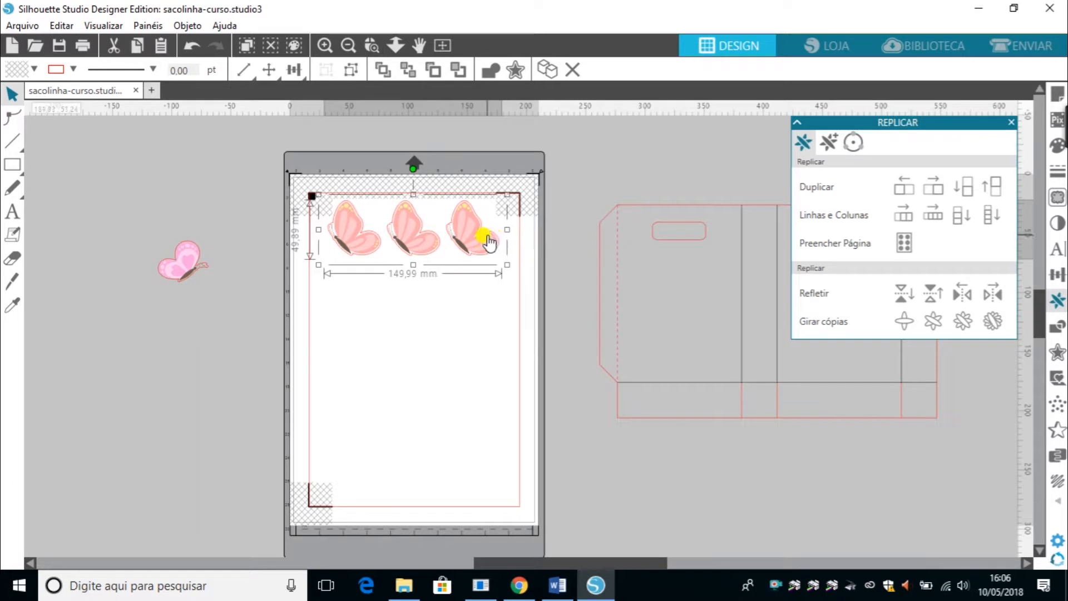
Duplicate the grouped butterfly row downward four times to fill the page.
left_click(969, 188)
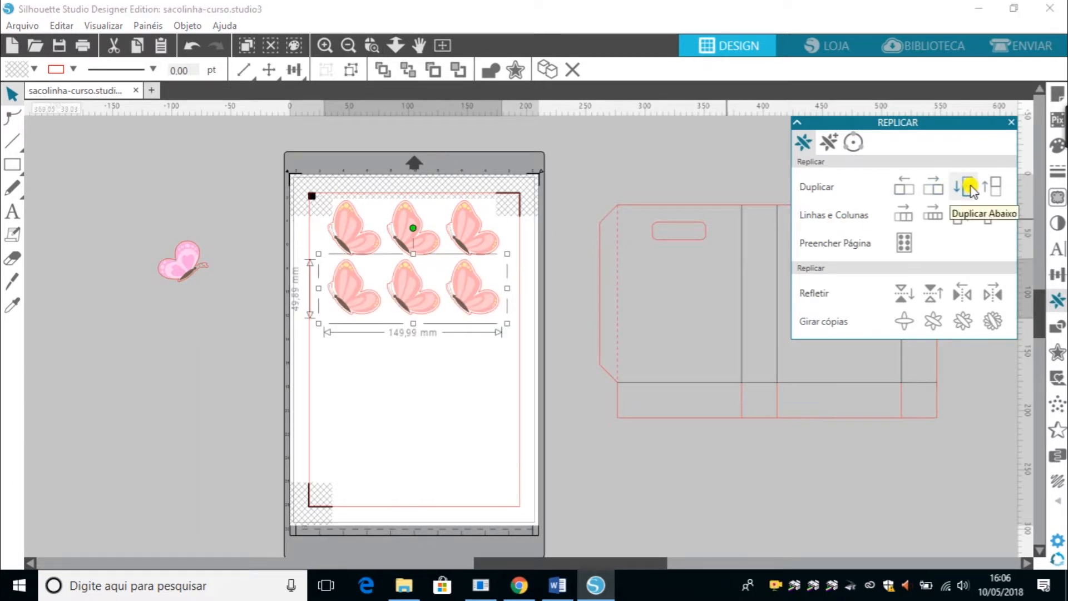
left_click(970, 187)
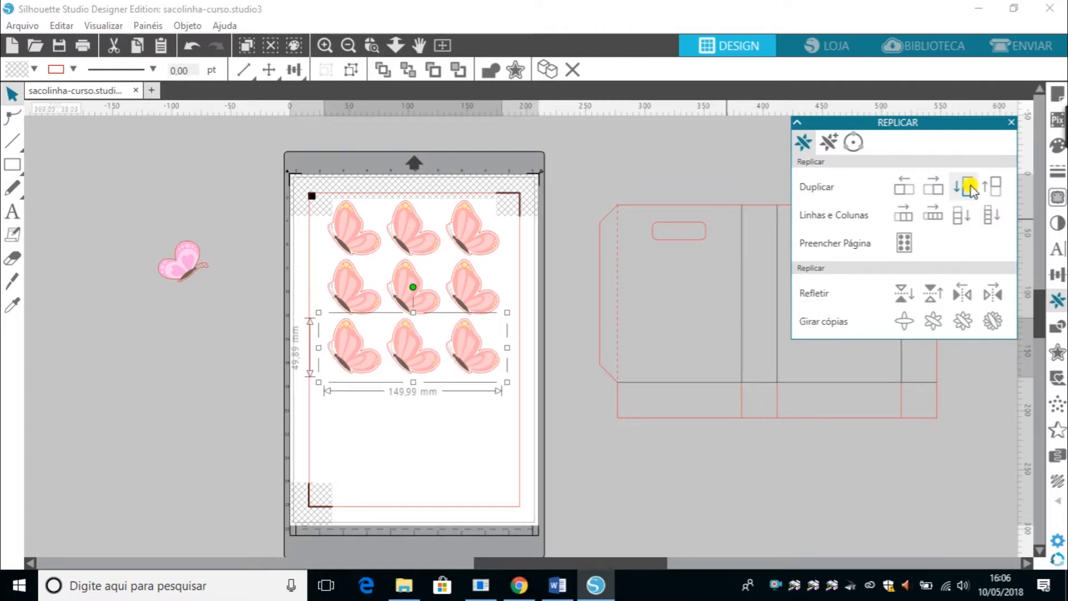
left_click(969, 188)
left_click(969, 187)
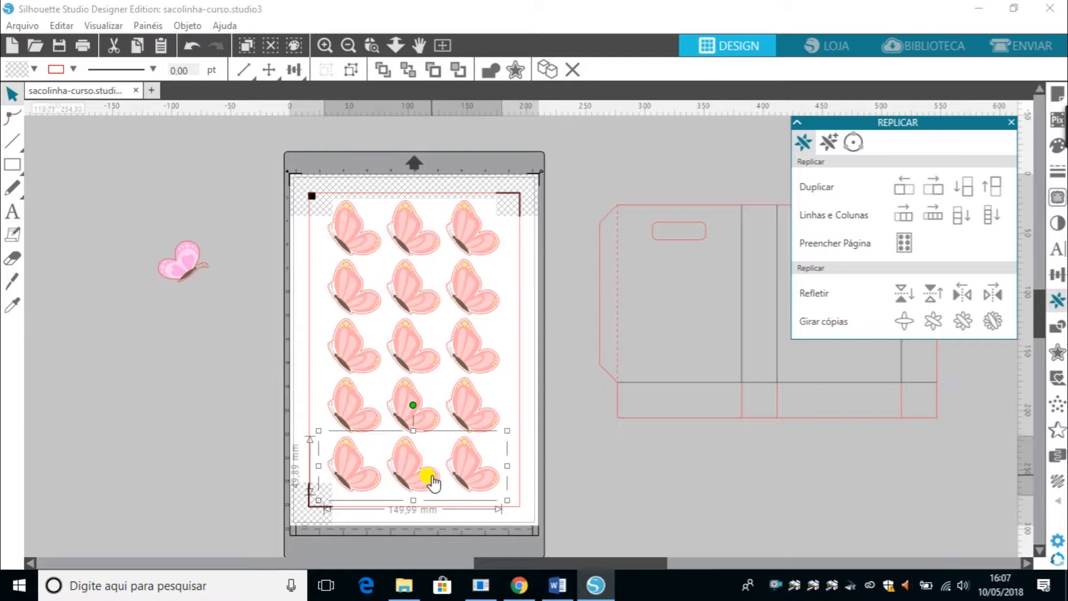
left_click(638, 486)
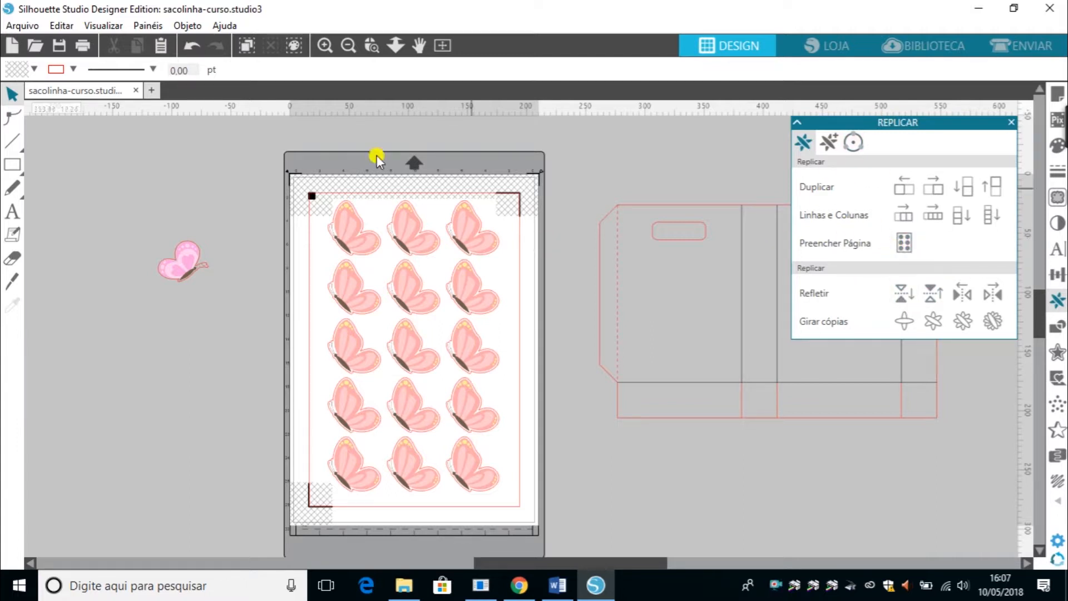
Select and delete the four lower rows of butterflies.
left_click_drag(382, 189, 486, 508)
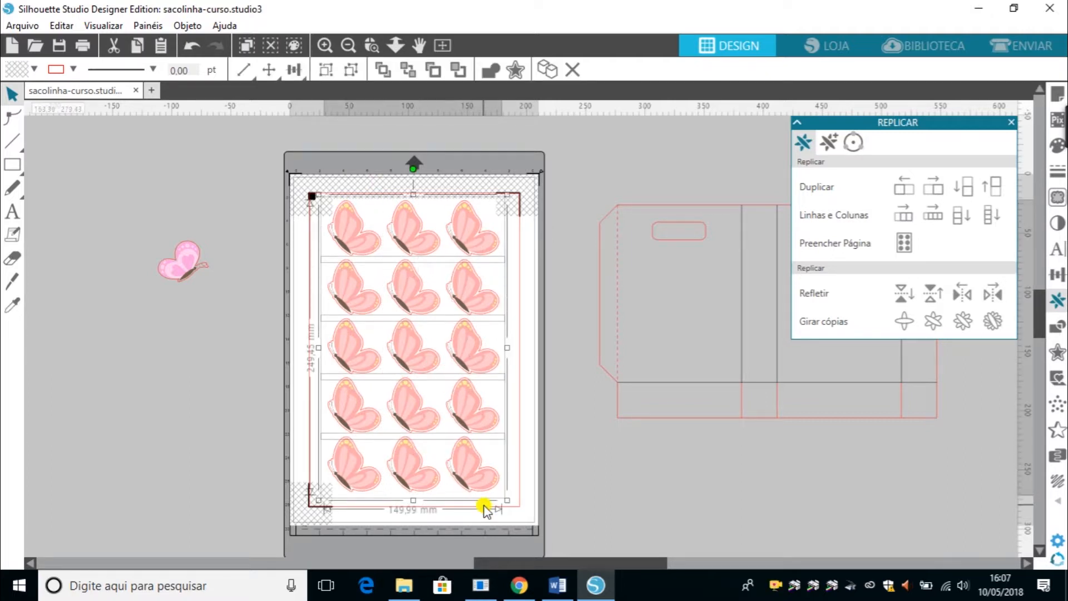
left_click(485, 509)
left_click_drag(264, 283, 504, 516)
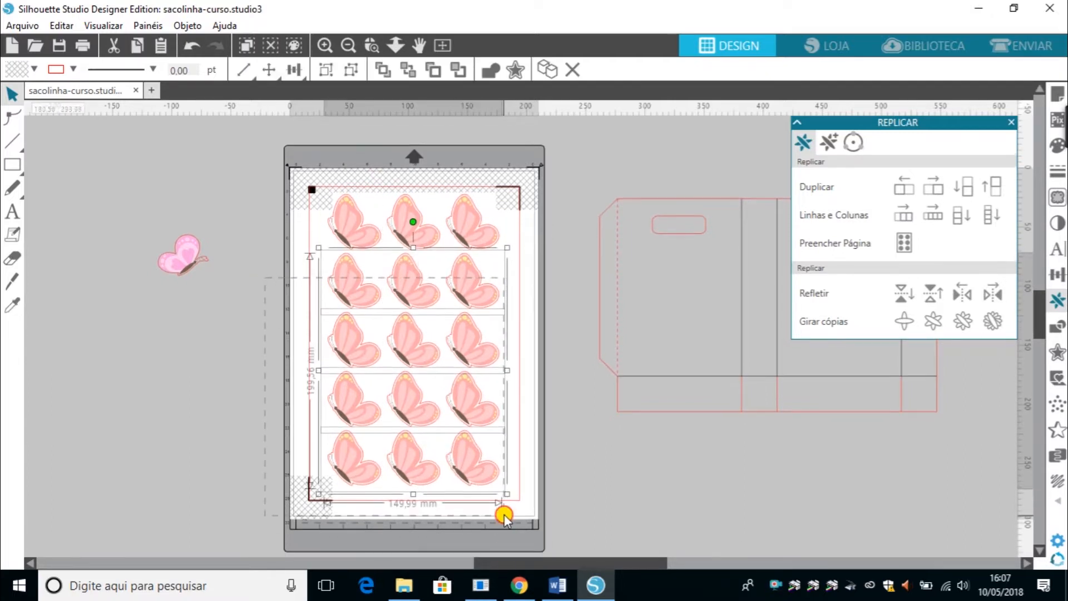
key("Delete")
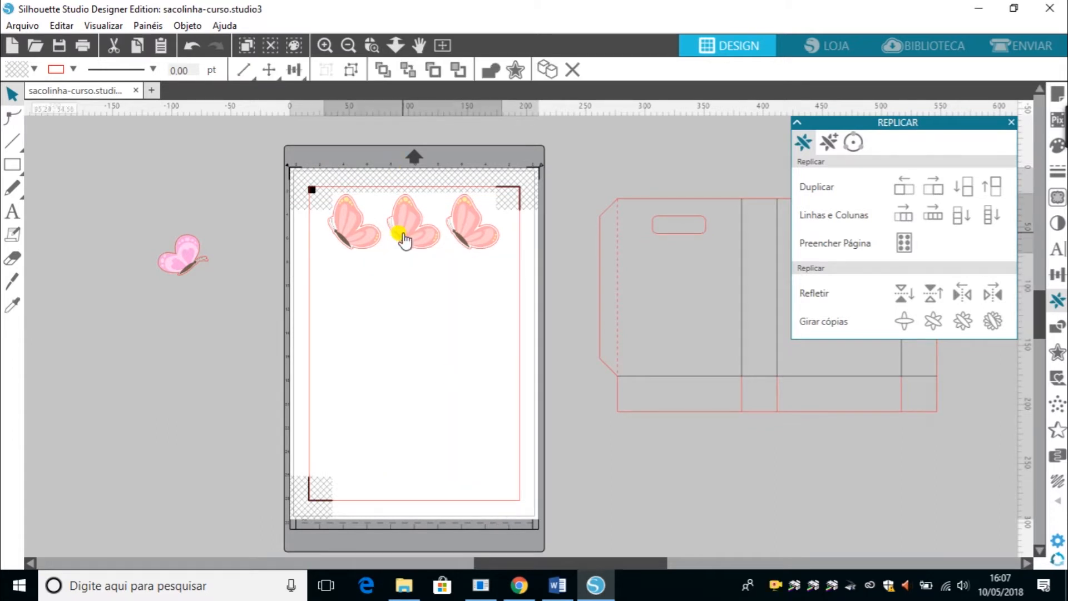
Select and delete the two right-hand butterflies of the top row.
left_click(404, 239)
left_click(427, 339)
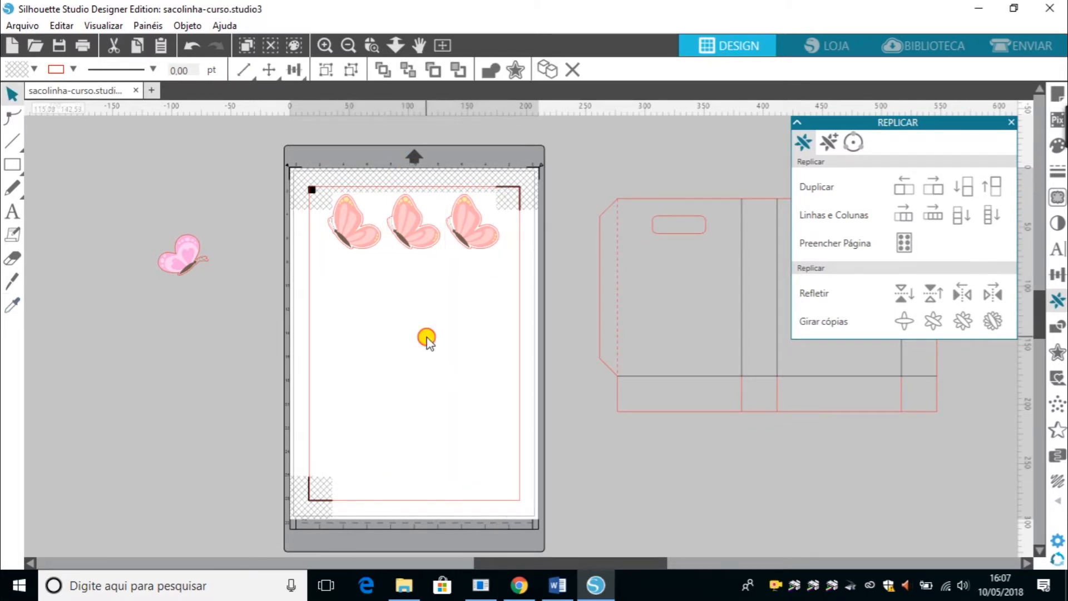
left_click_drag(427, 337, 504, 211)
key("Delete")
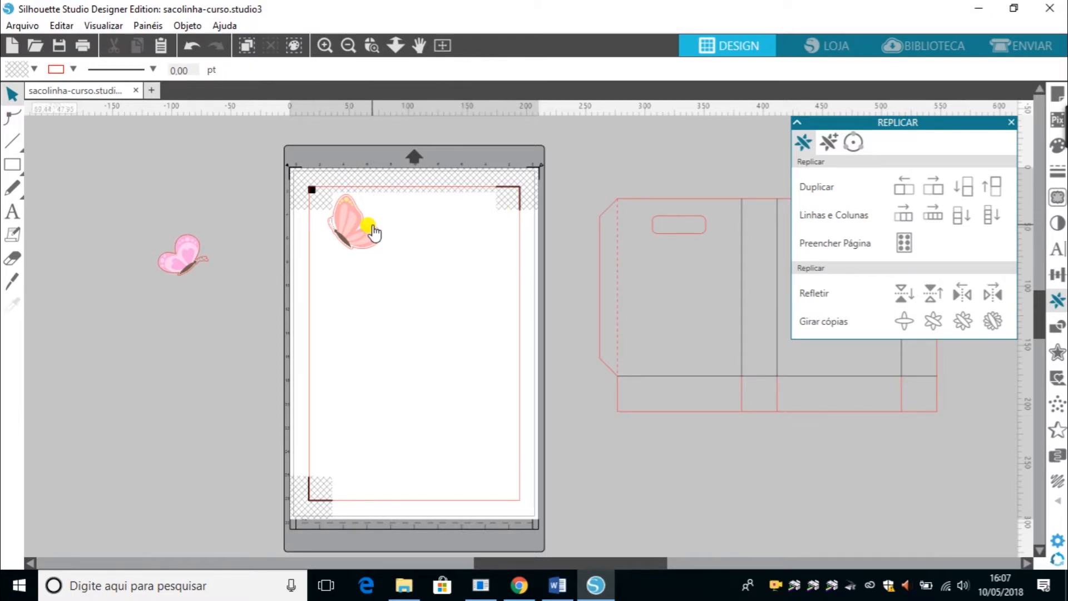
Move the peach butterfly toward the page's centre and reflect a mirrored copy to its right.
left_click(345, 238)
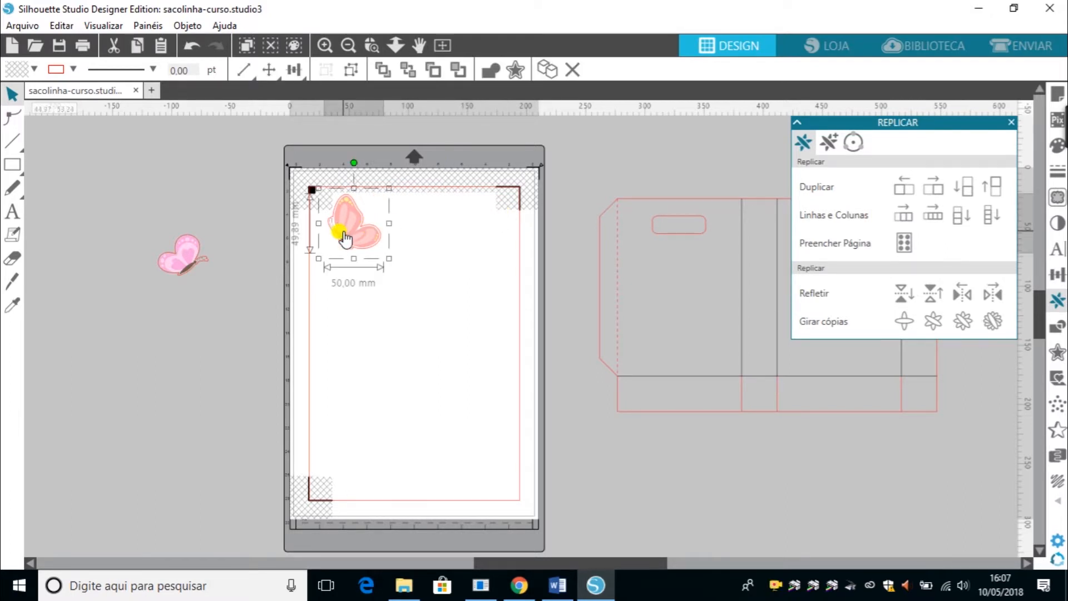
left_click_drag(345, 238, 392, 306)
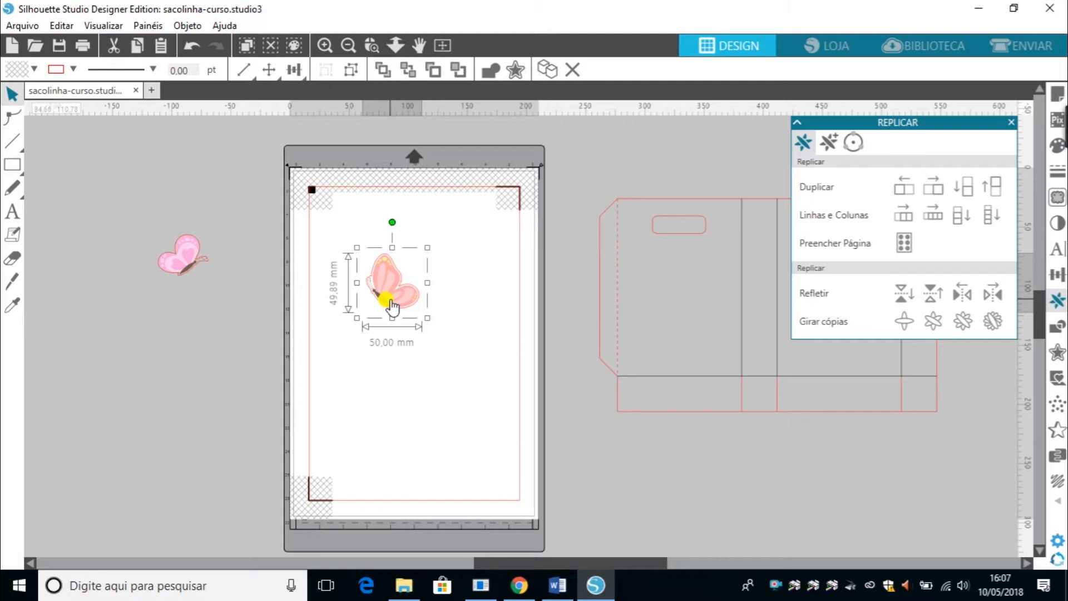
left_click(993, 295)
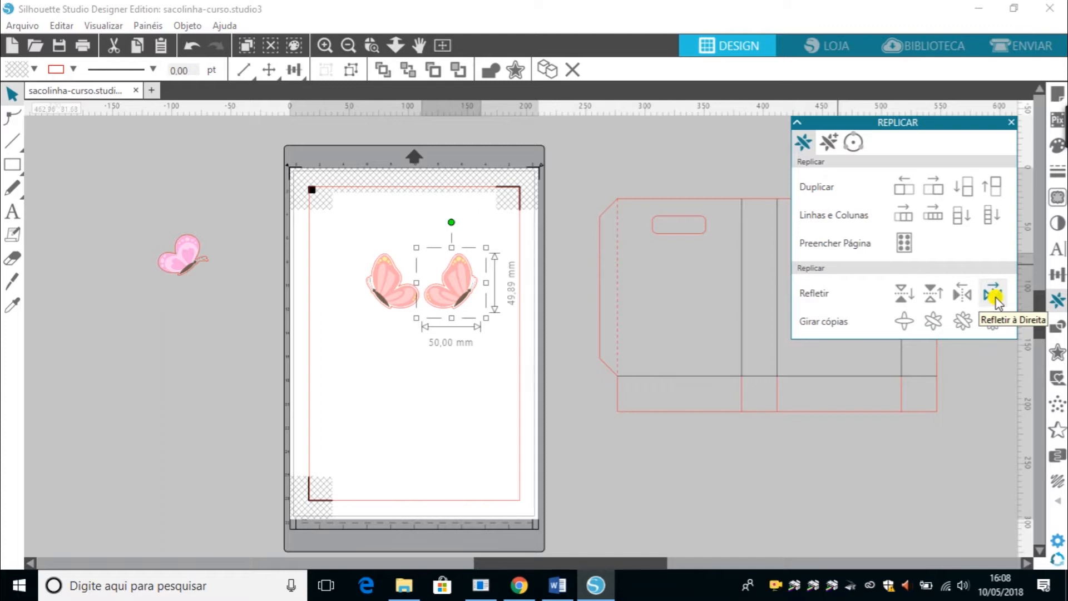
Reflect a mirrored copy to the butterfly's left, then delete that copy.
left_click(967, 298)
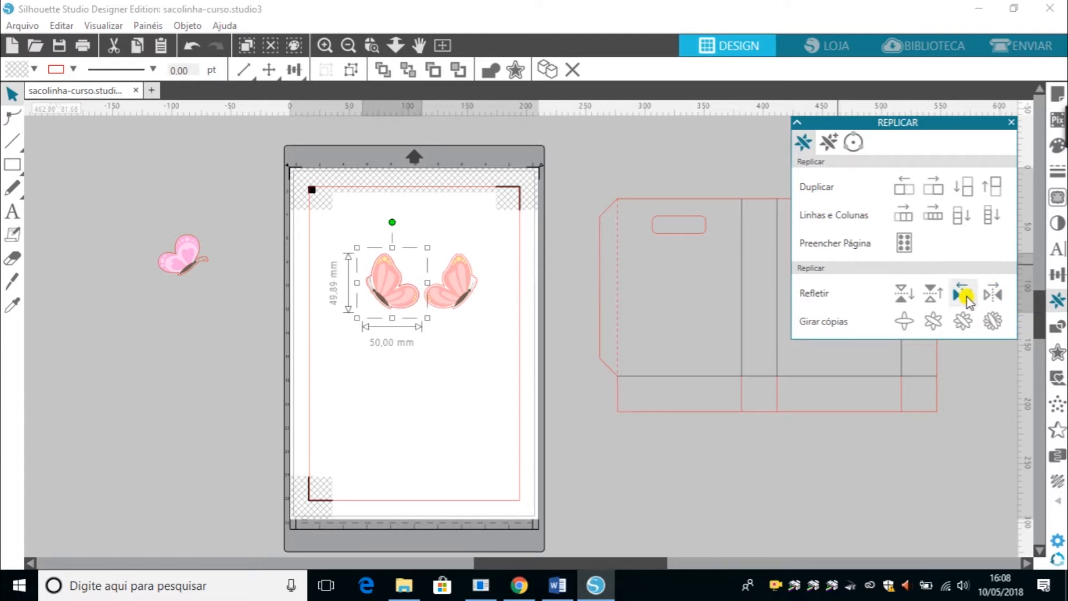
left_click(300, 276)
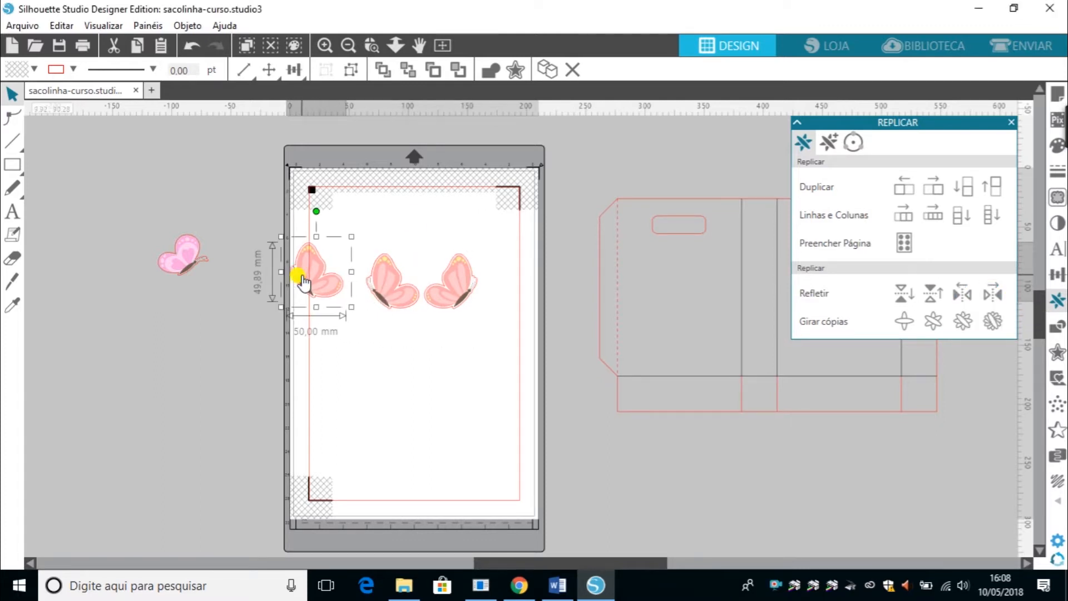
left_click_drag(305, 278, 321, 306)
key("Delete")
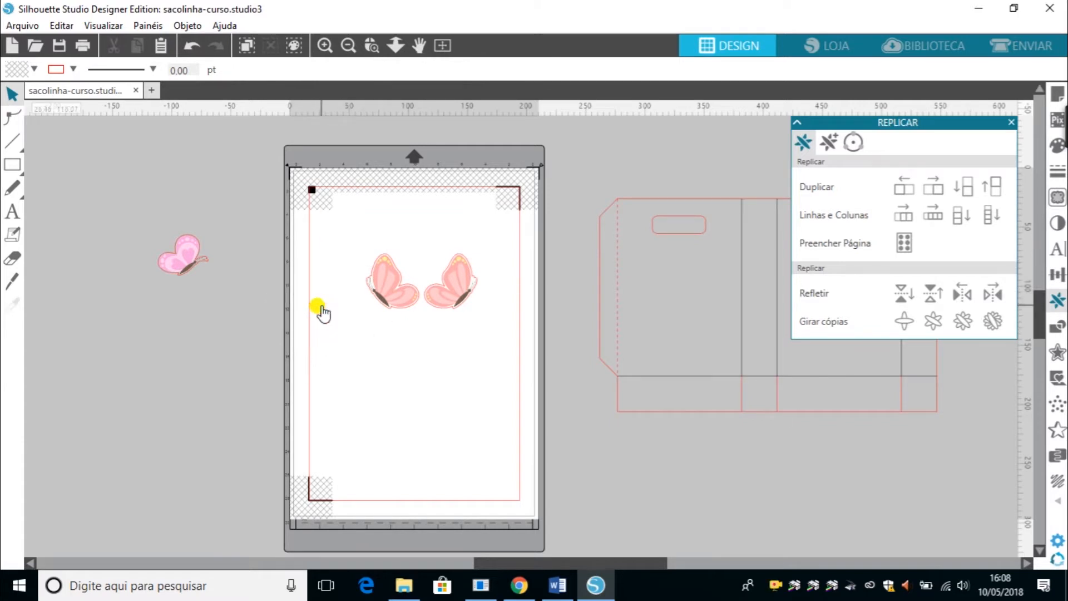
Reflect mirrored copies above and below the right-hand butterfly, then delete those two copies.
left_click(453, 293)
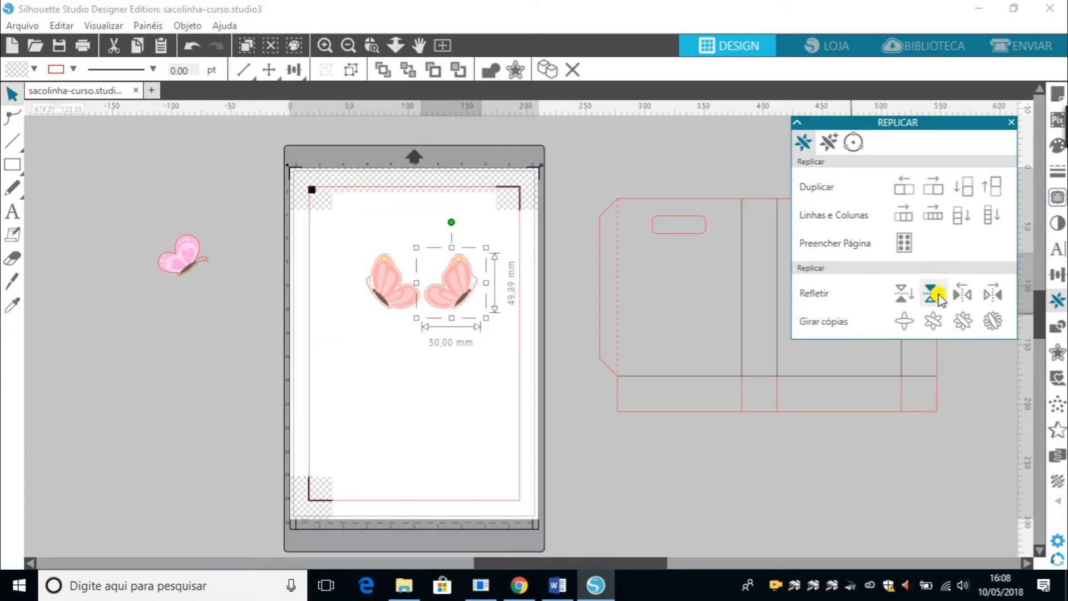
left_click(946, 297)
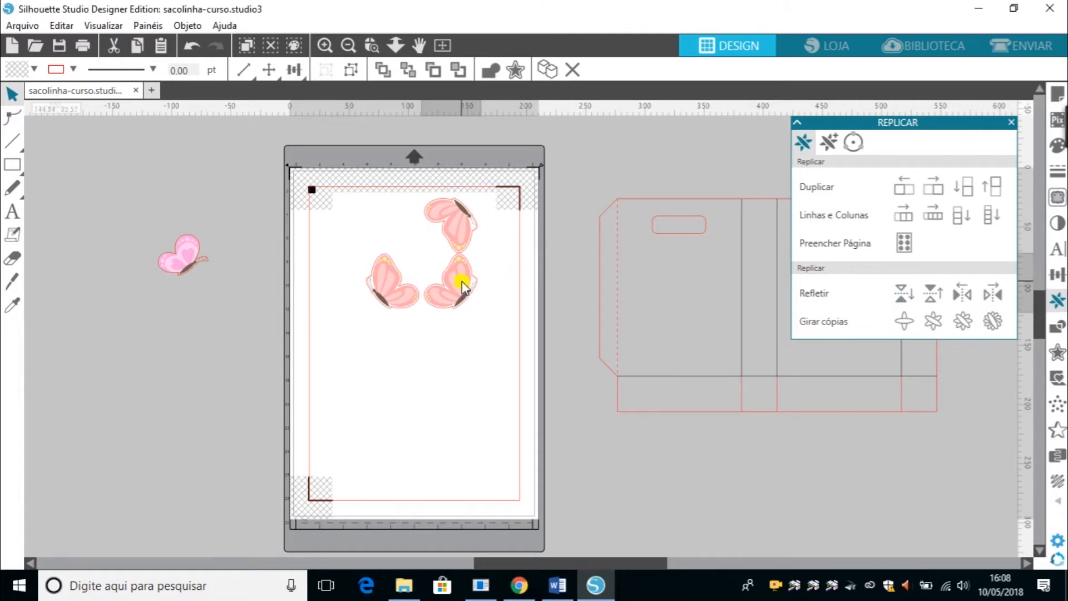
left_click(462, 281)
left_click(905, 298)
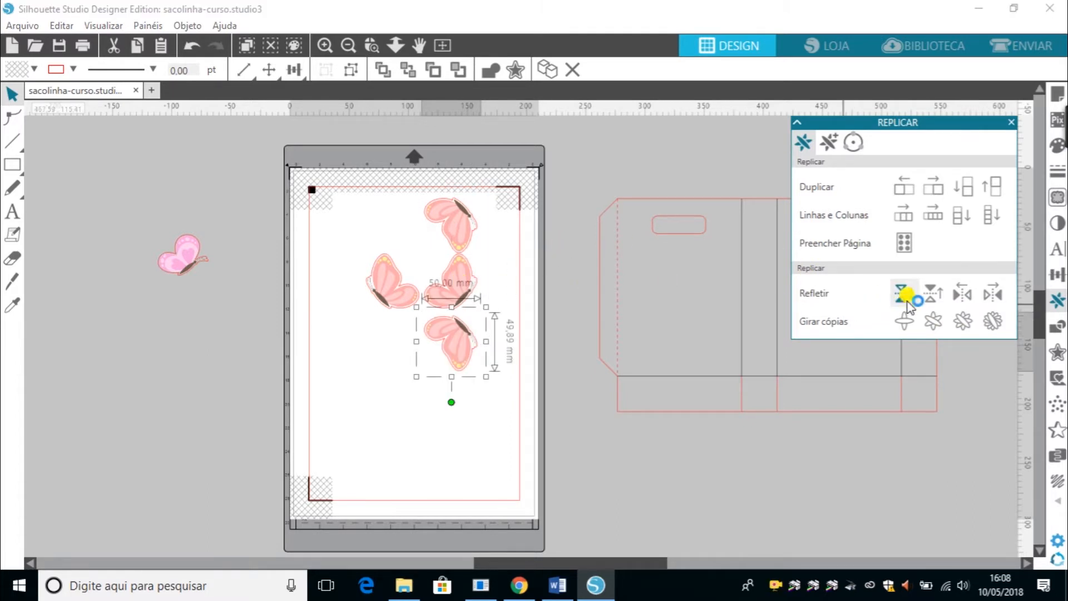
left_click(593, 519)
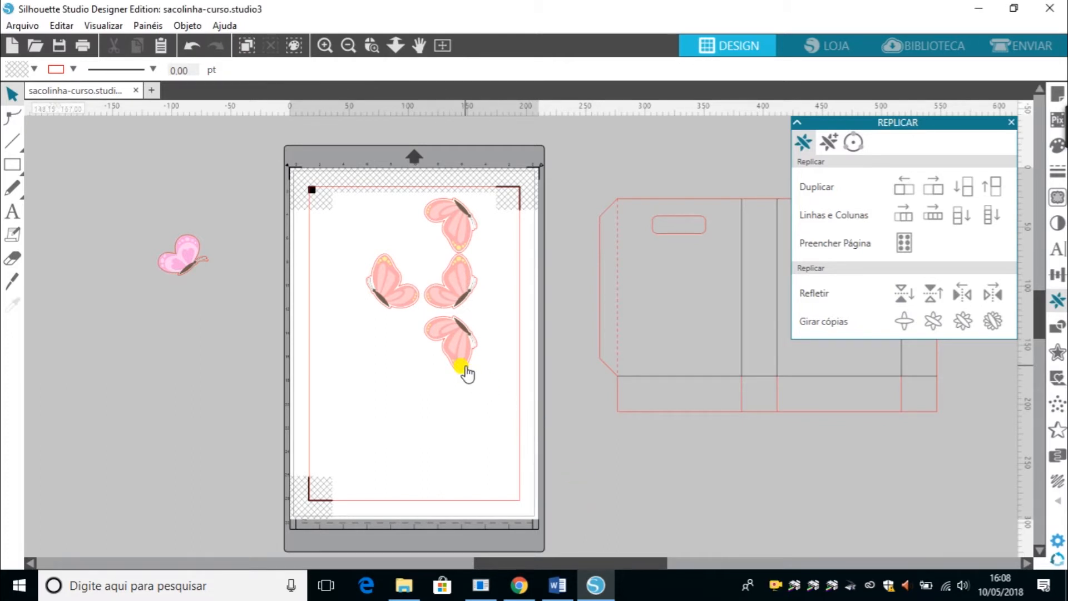
left_click_drag(461, 310, 372, 305)
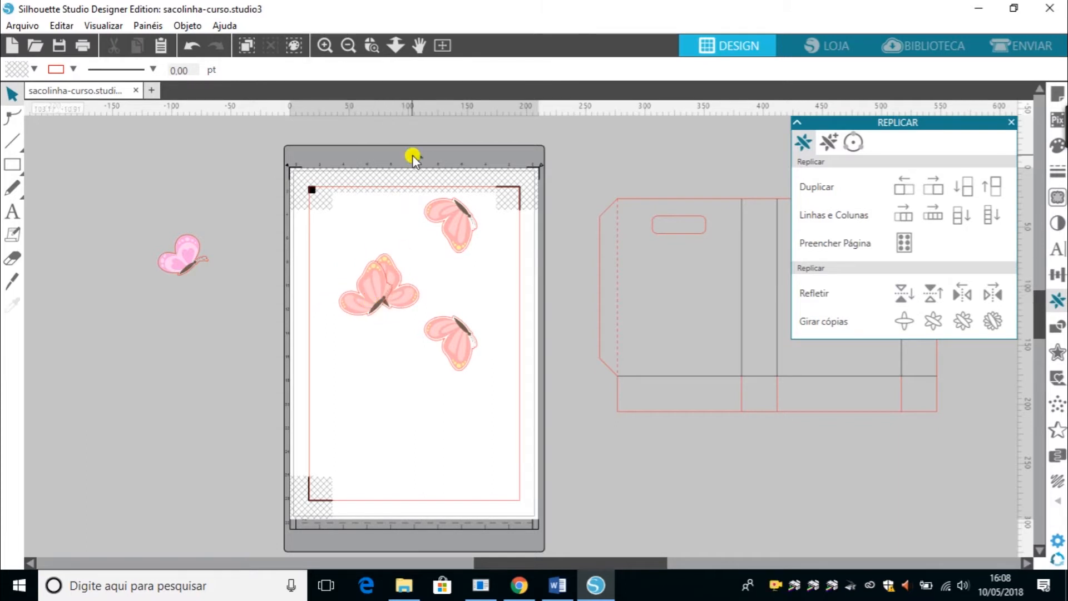
left_click_drag(437, 178, 452, 370)
key("Delete")
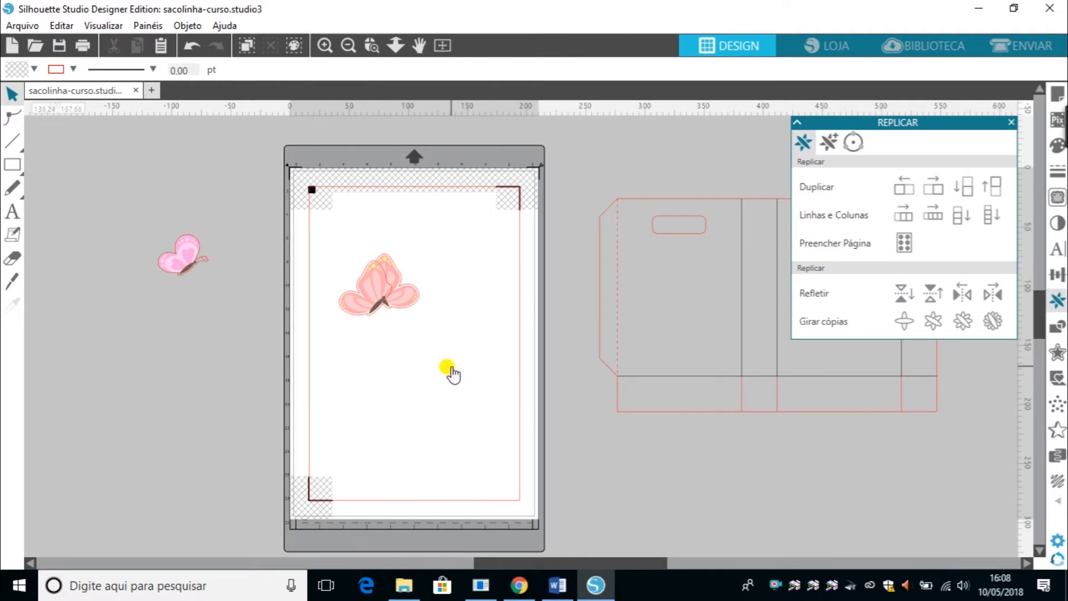
Arrange the two butterflies, one near the page's top-left corner and the mirrored one at the middle right.
left_click_drag(368, 320, 356, 260)
left_click_drag(405, 291, 427, 251)
left_click(427, 246)
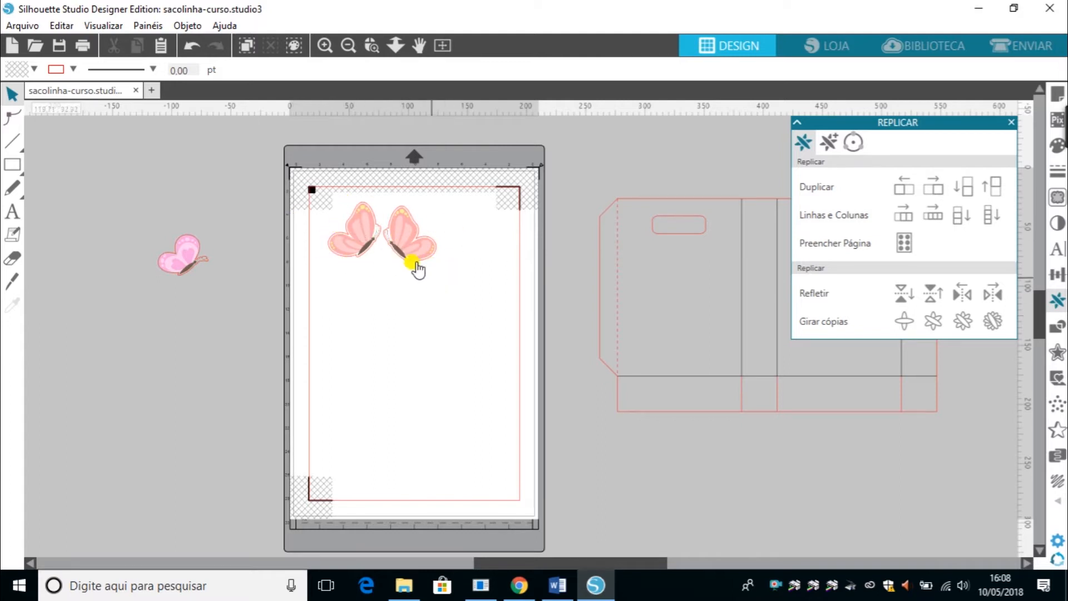
left_click_drag(412, 263, 462, 331)
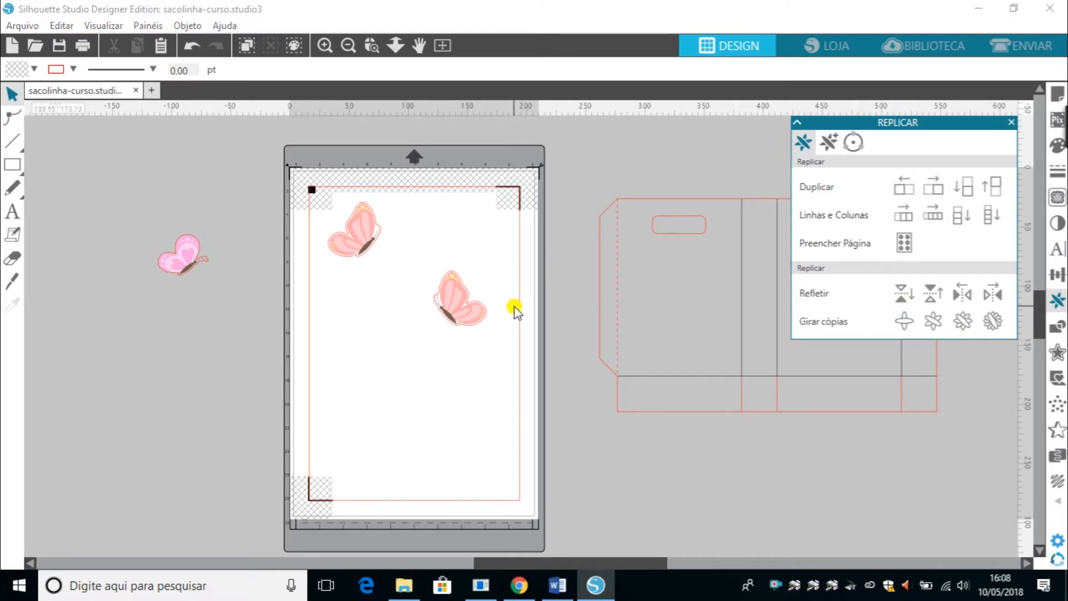
Try making rotated copies of the right butterfly around a centre, then delete and undo them.
left_click(474, 312)
left_click(913, 322)
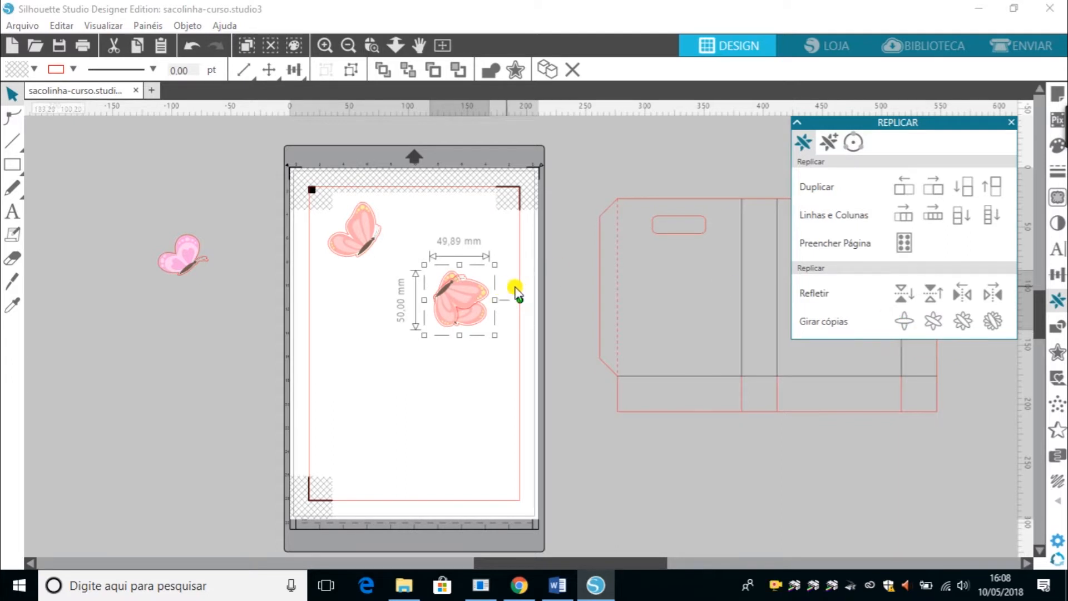
key("Delete")
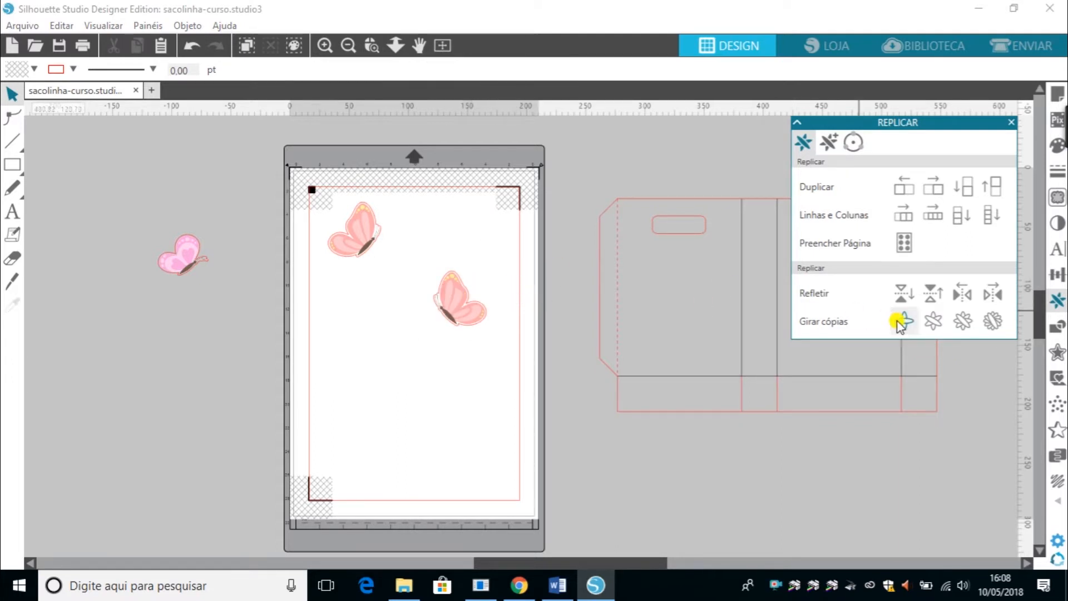
left_click(449, 292)
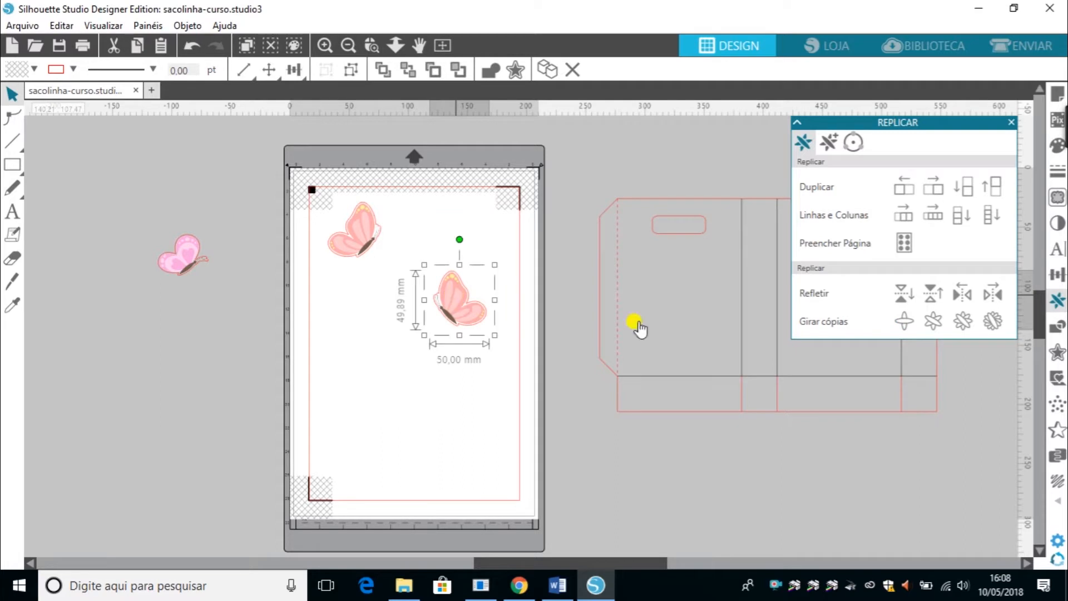
left_click(993, 320)
left_click_drag(461, 310, 394, 362)
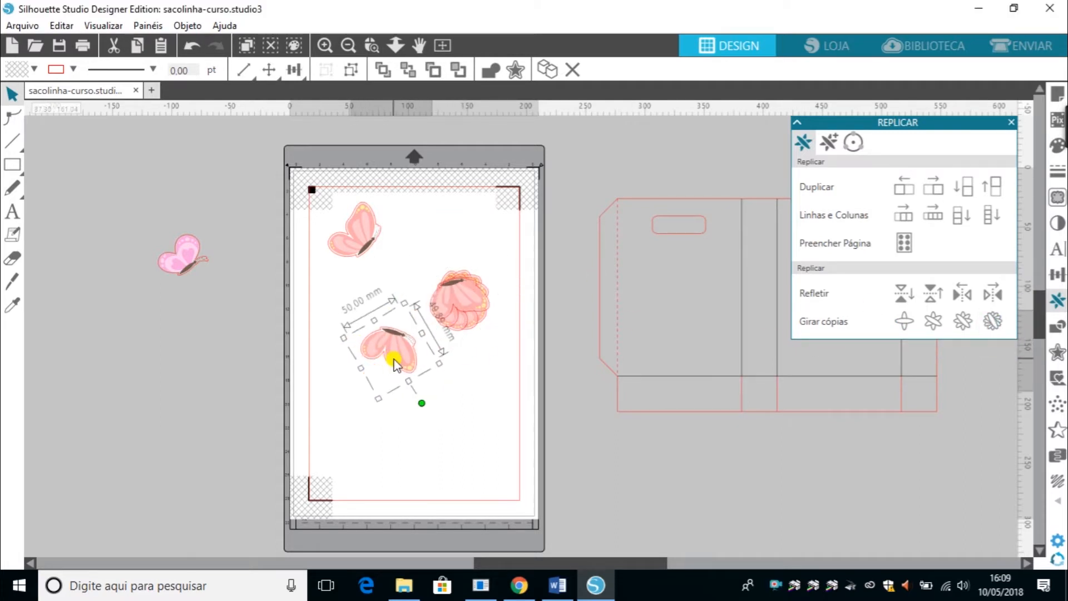
key("ctrl+z")
key("ctrl+z")
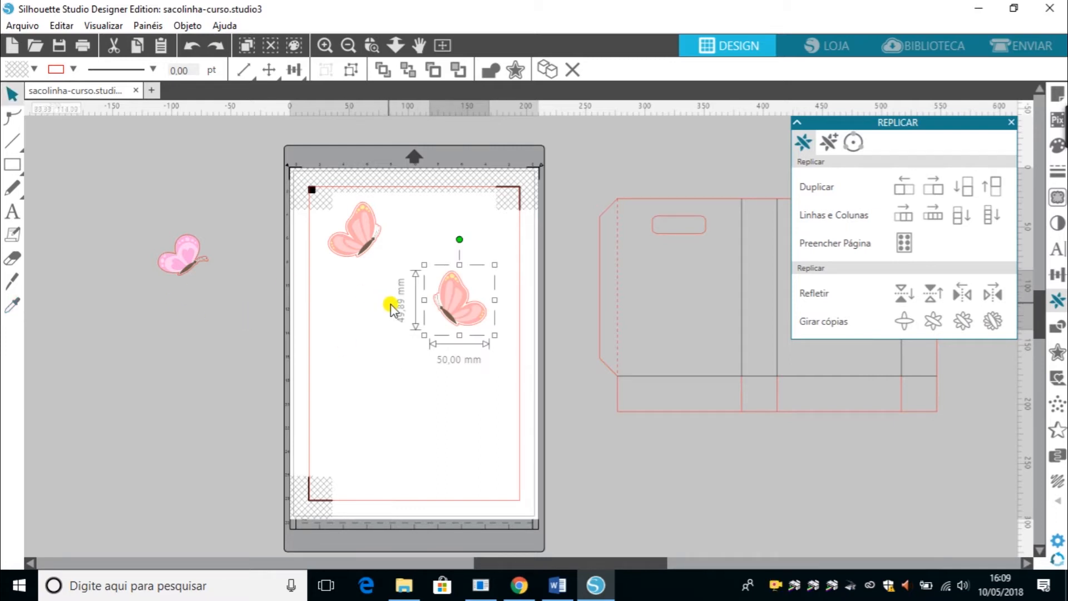
Raise the right butterfly slightly and draw an ellipse about 28 by 74 mm in the page's lower-left area.
left_click_drag(465, 310, 465, 279)
mouse_move(10, 165)
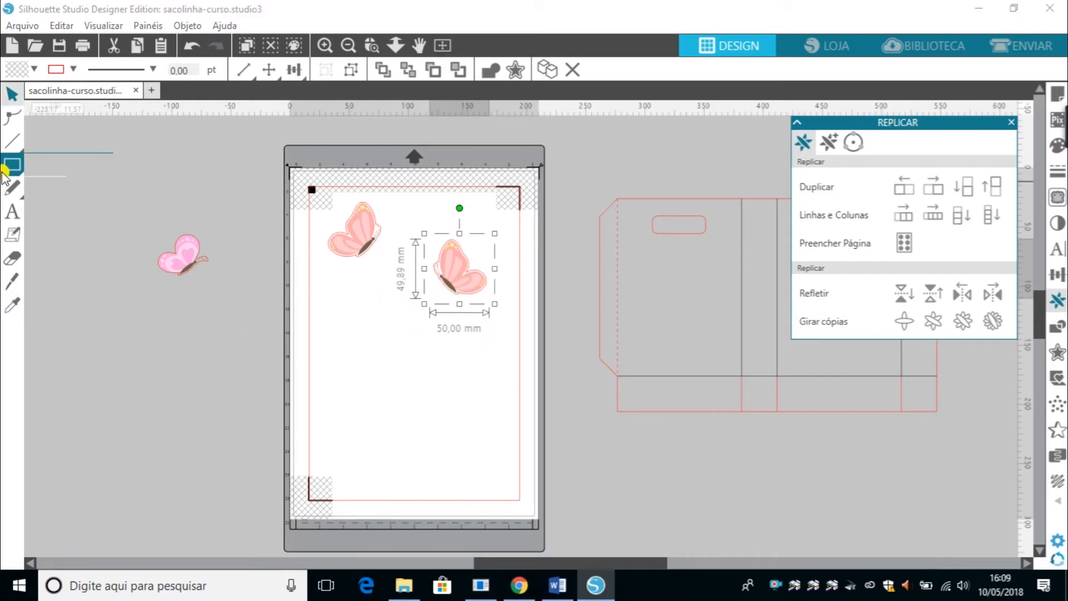
left_click(91, 163)
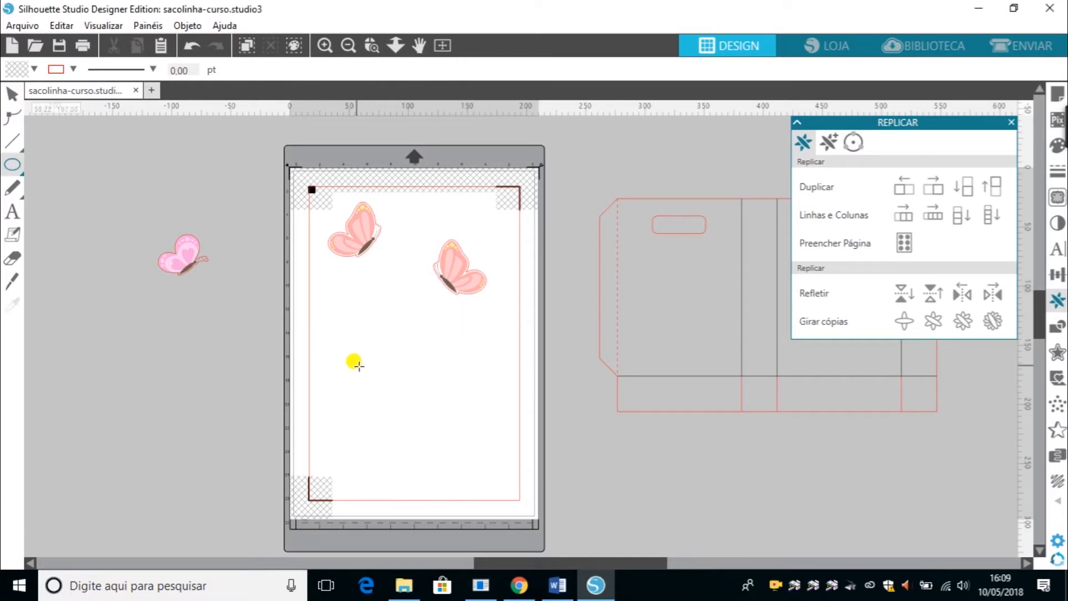
left_click_drag(363, 337, 396, 428)
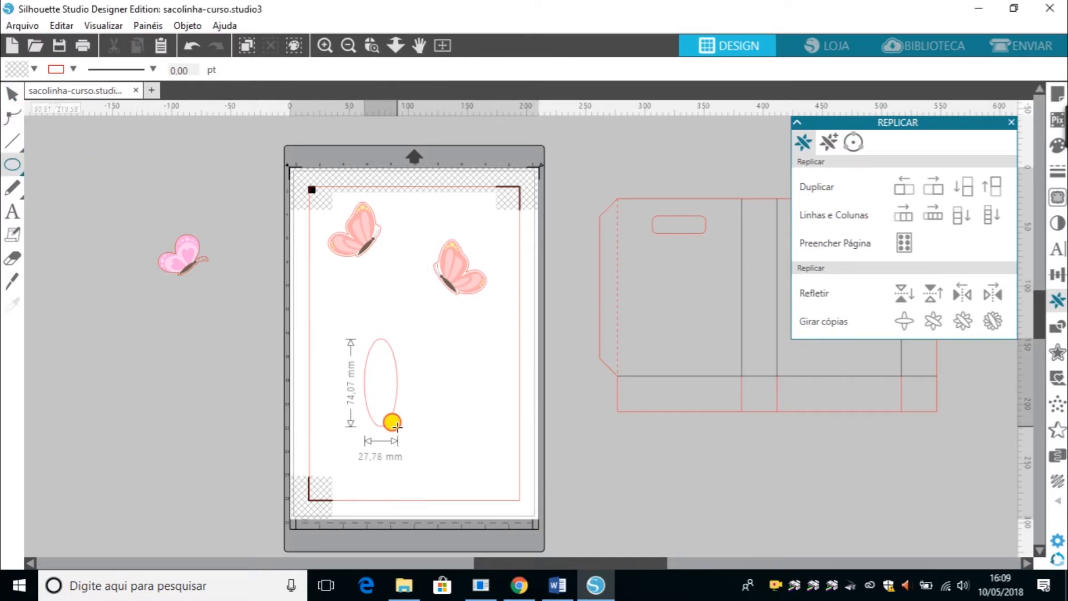
Make rotated copies of the ellipse around its centre, select them all and weld them into one scalloped flower shape.
left_click(11, 95)
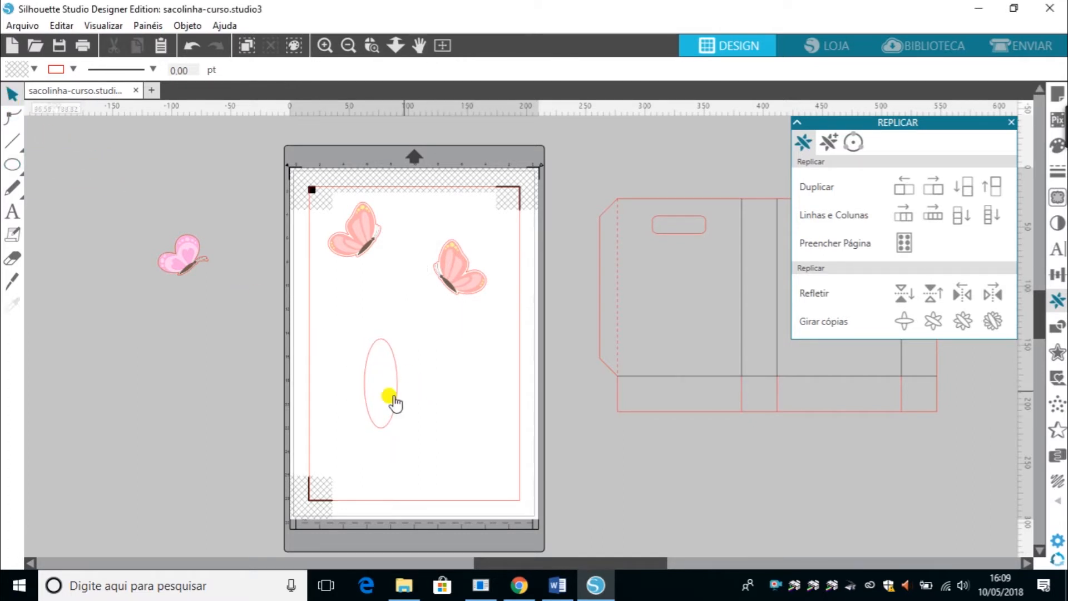
left_click(392, 421)
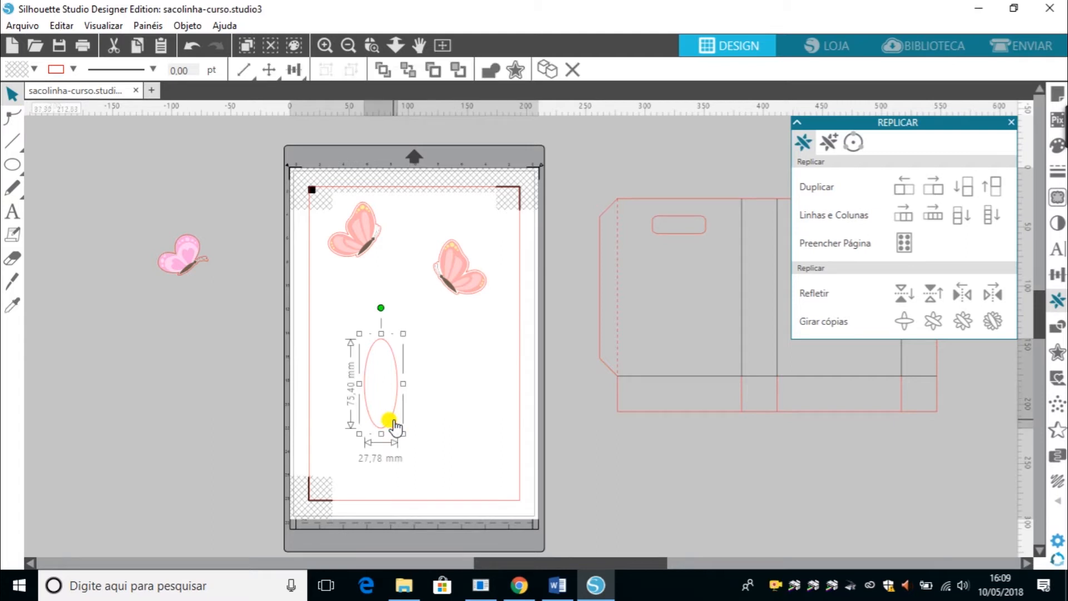
left_click(988, 321)
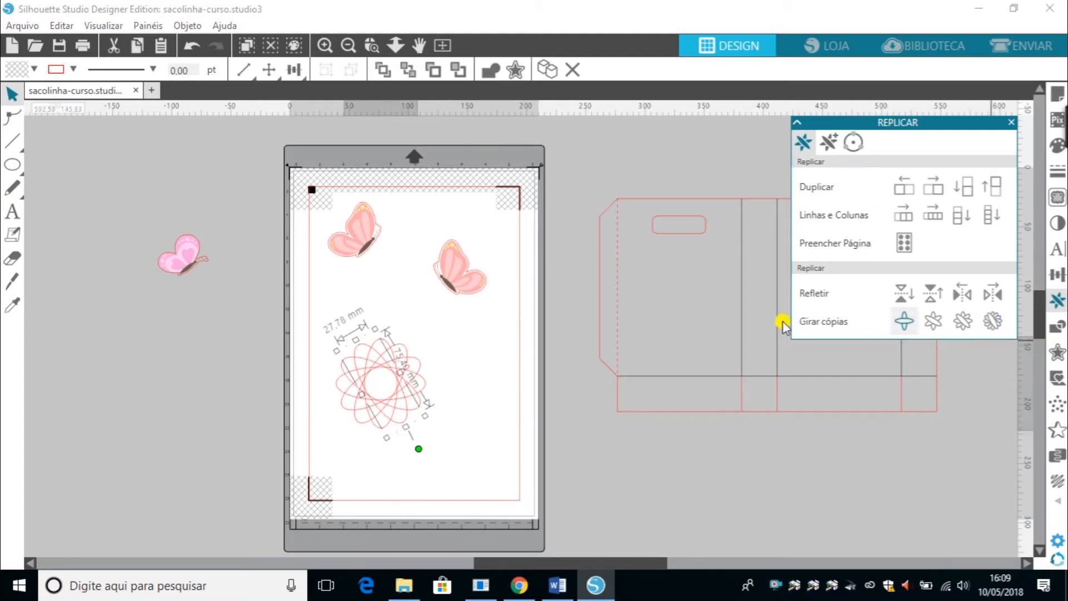
left_click(508, 433)
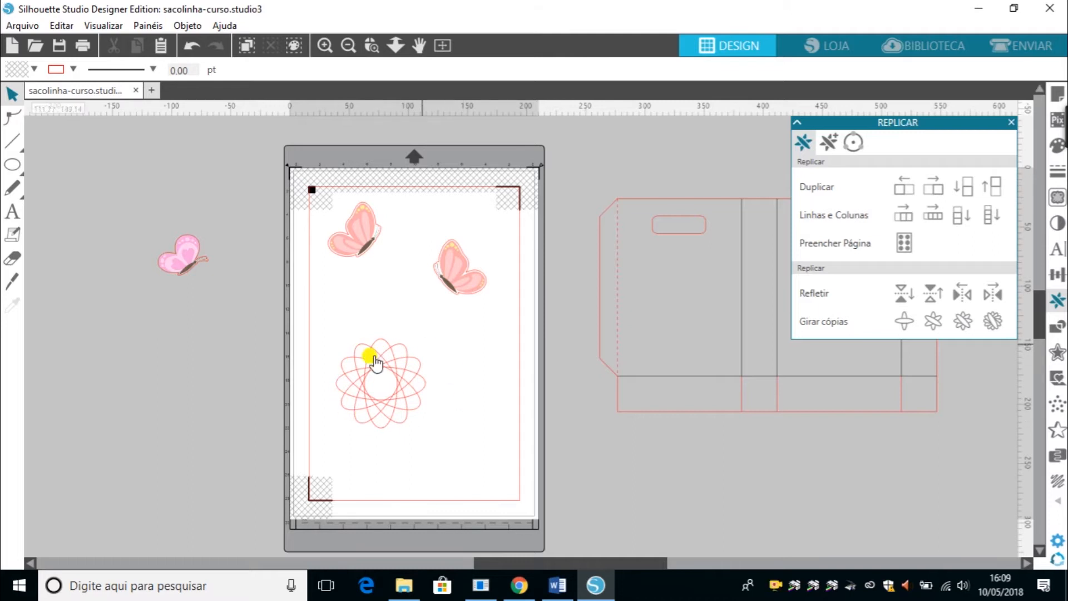
left_click_drag(323, 329, 500, 463)
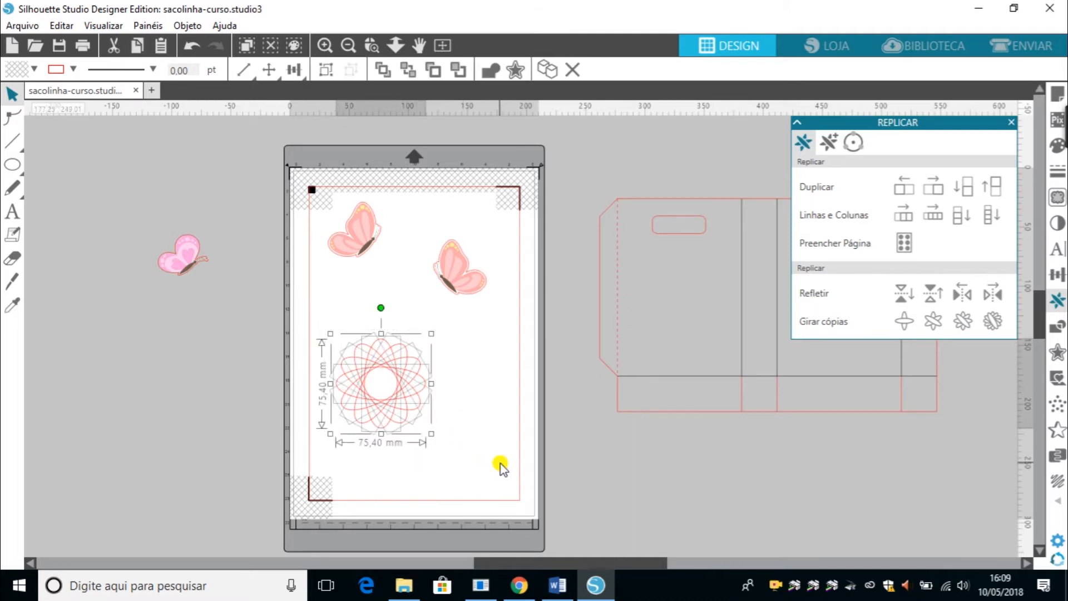
left_click(1057, 328)
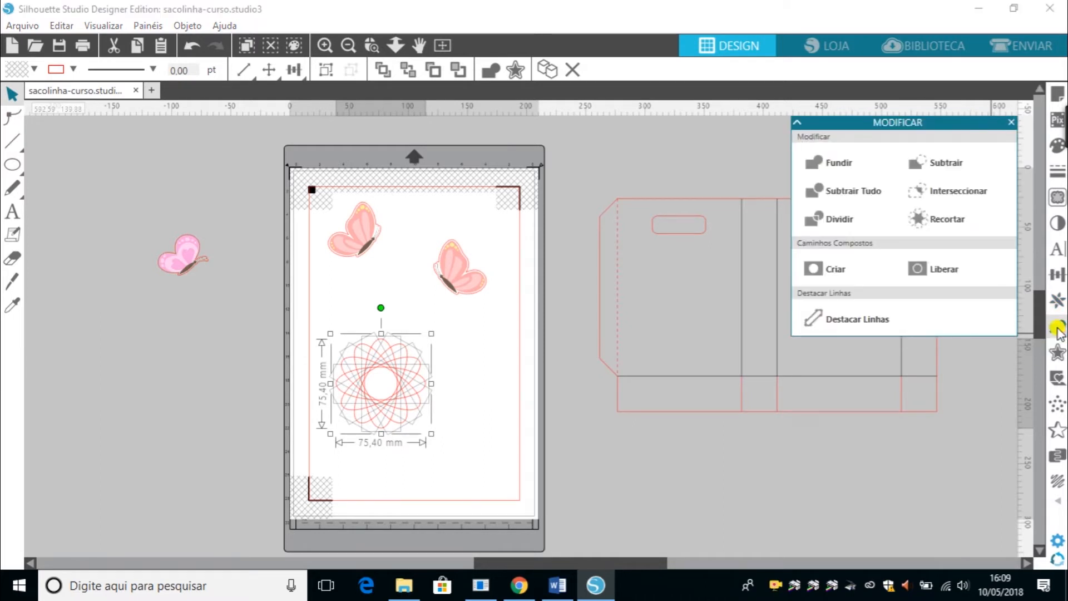
left_click(833, 172)
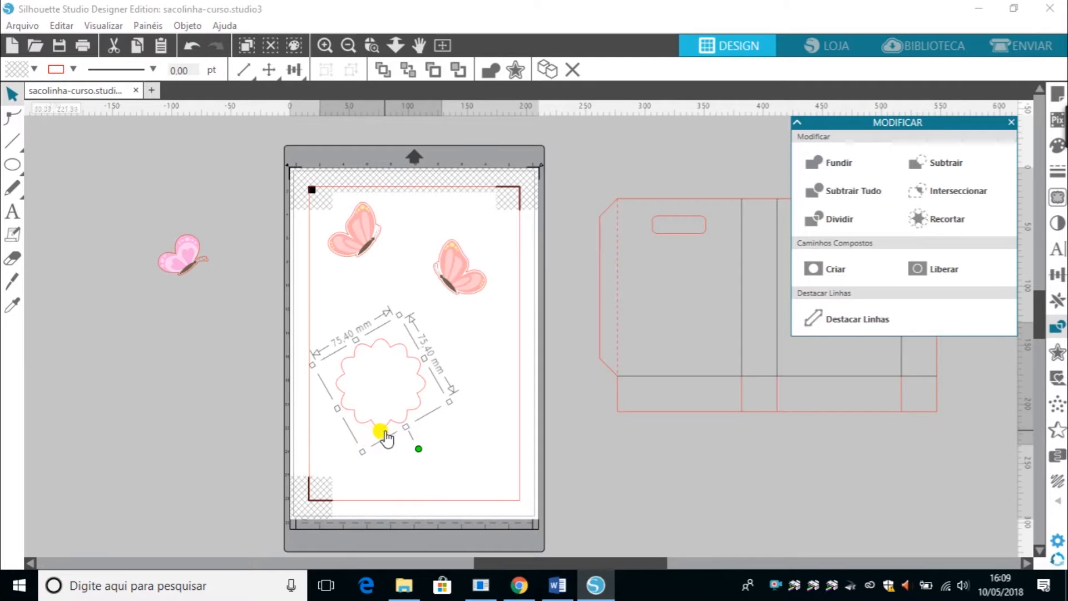
Move the flower shape slightly and scale it down to about 66 mm.
mouse_move(386, 439)
left_mouse_down()
mouse_move(427, 419)
mouse_move(389, 399)
mouse_move(398, 425)
left_mouse_up()
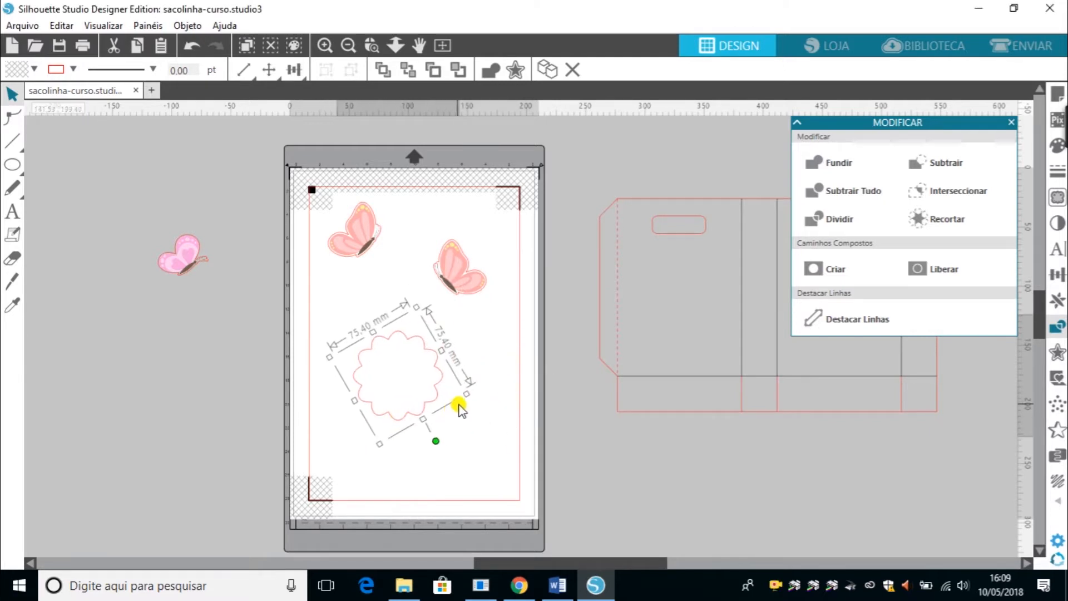
mouse_move(466, 394)
left_mouse_down()
mouse_move(427, 384)
mouse_move(451, 396)
left_mouse_up()
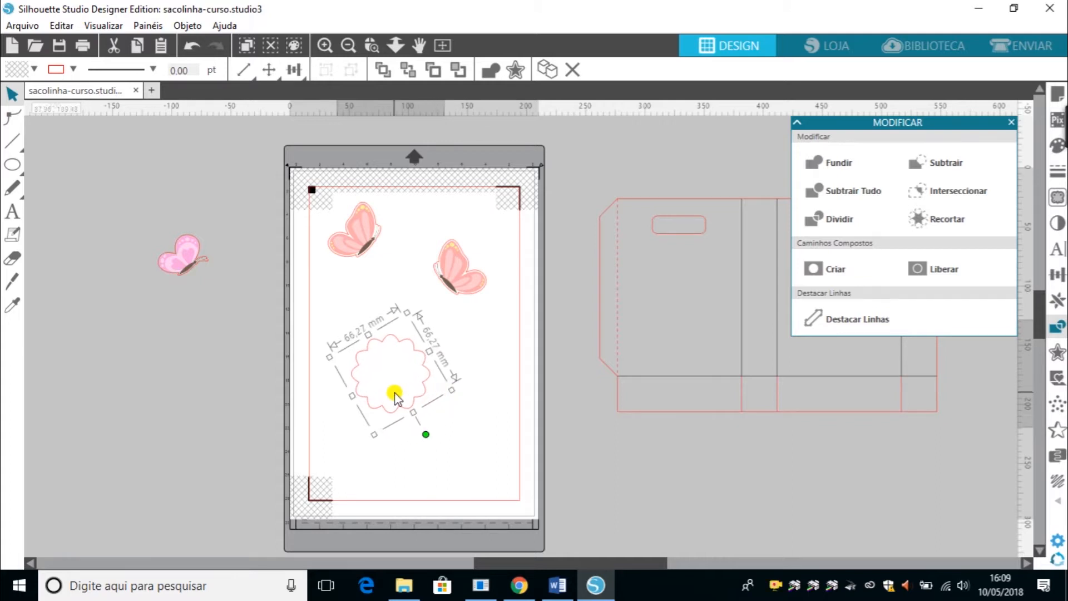
Raise the right butterfly a little and move the flower shape off the page to its left.
left_click_drag(439, 287, 437, 265)
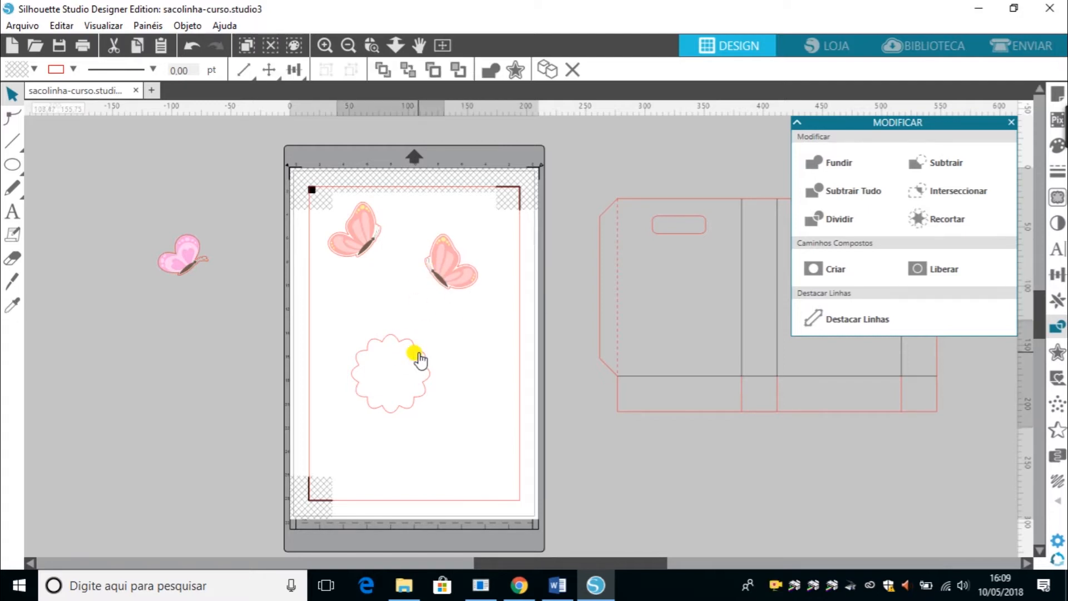
left_click_drag(419, 359, 250, 387)
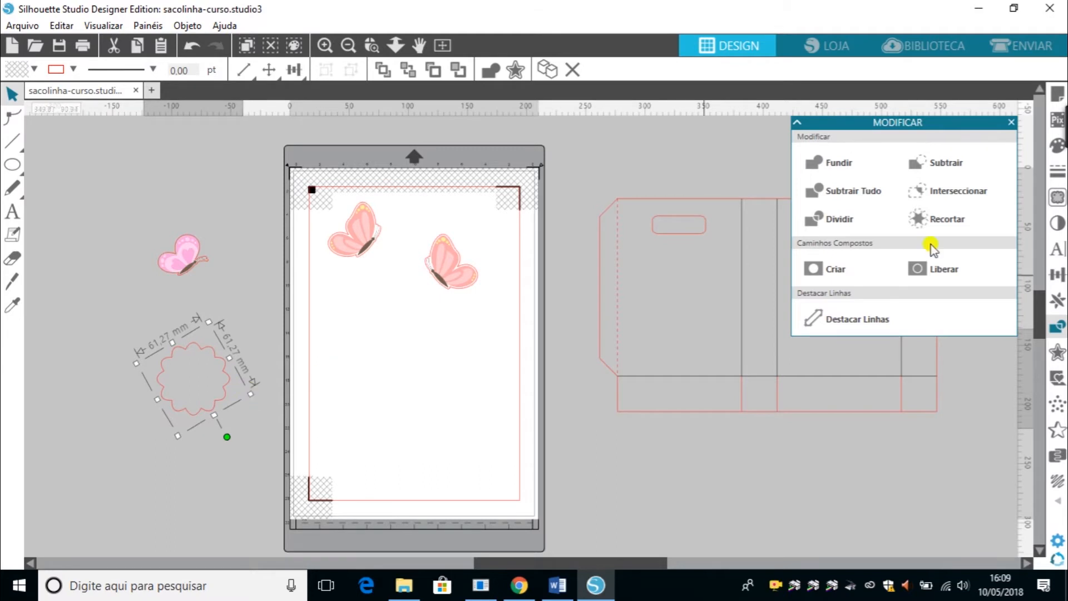
Open the Replicate panel and browse its tabs, ending on the Object on Path options.
left_click(1057, 302)
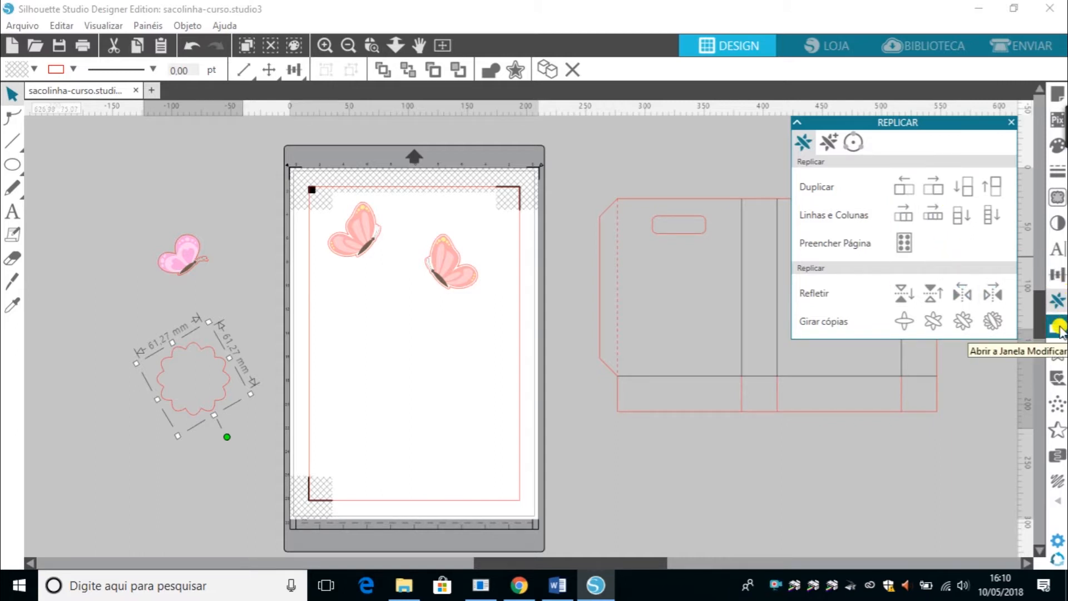
left_click(830, 144)
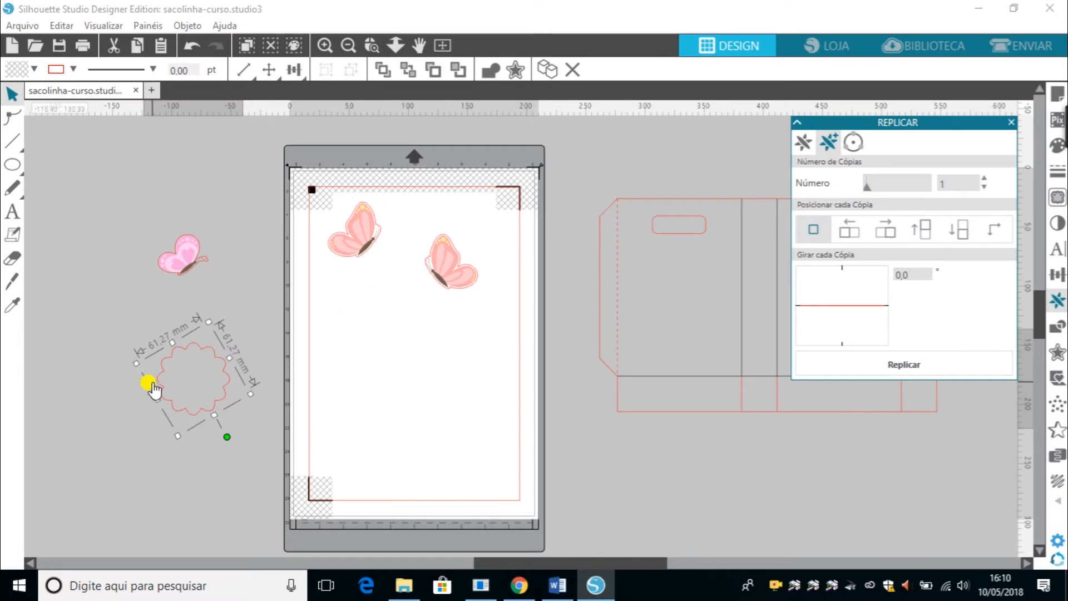
left_click(798, 143)
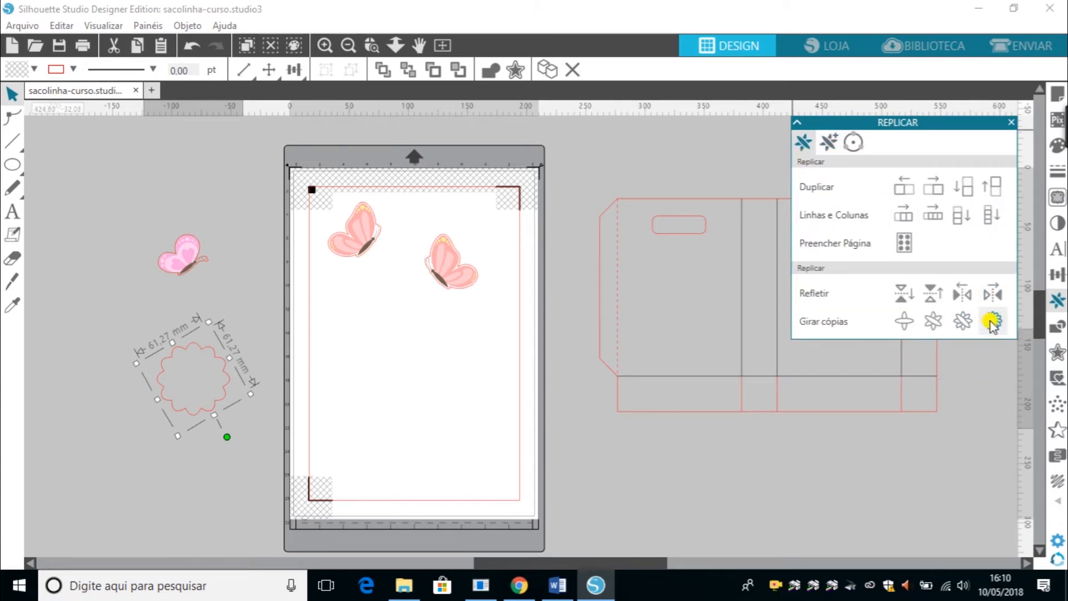
left_click(829, 144)
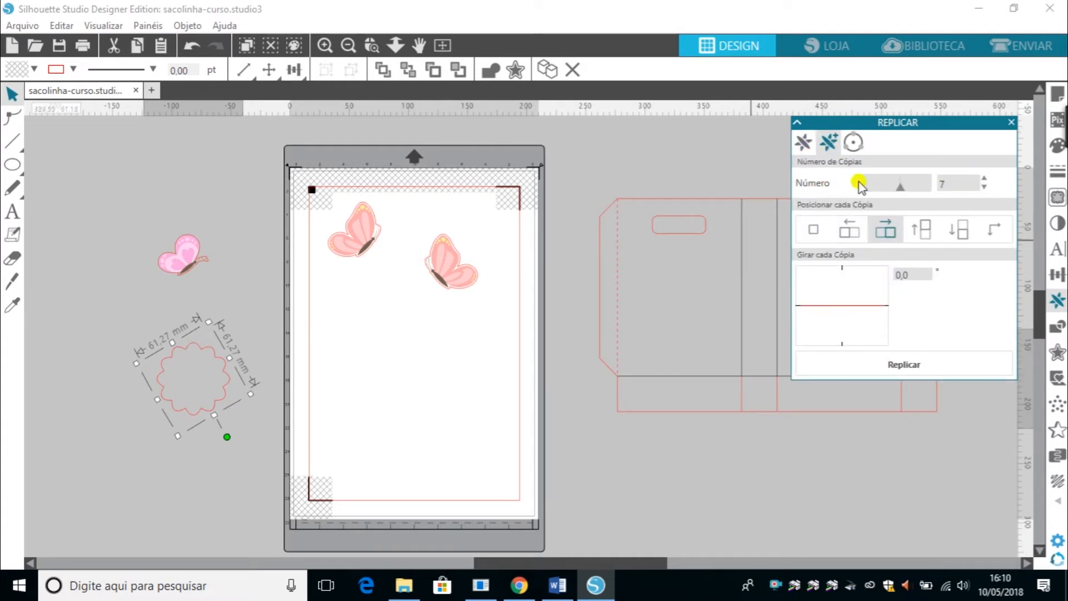
left_click(854, 146)
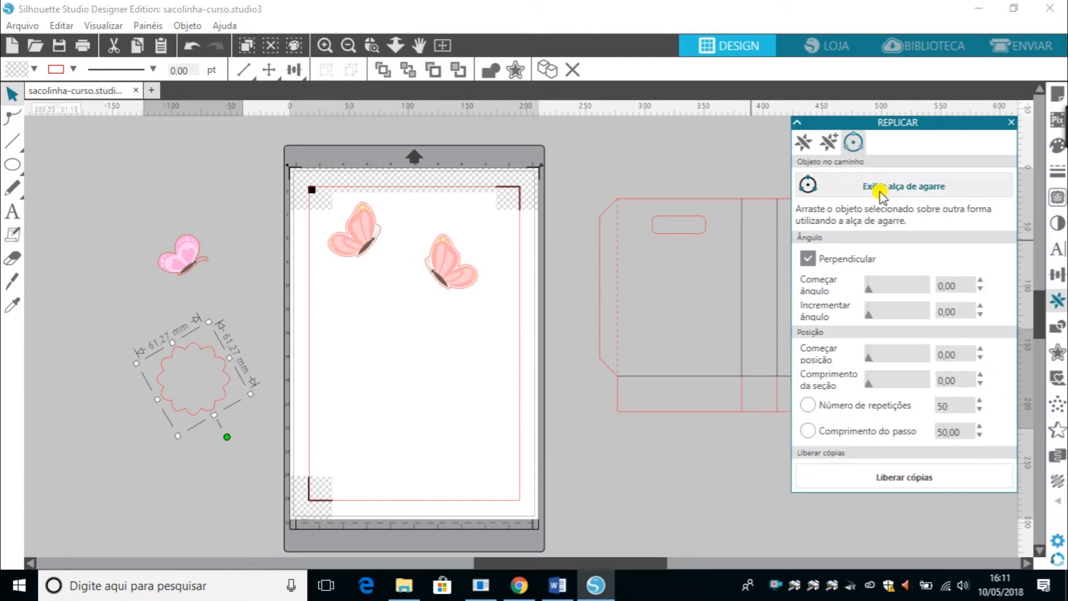
left_click(380, 453)
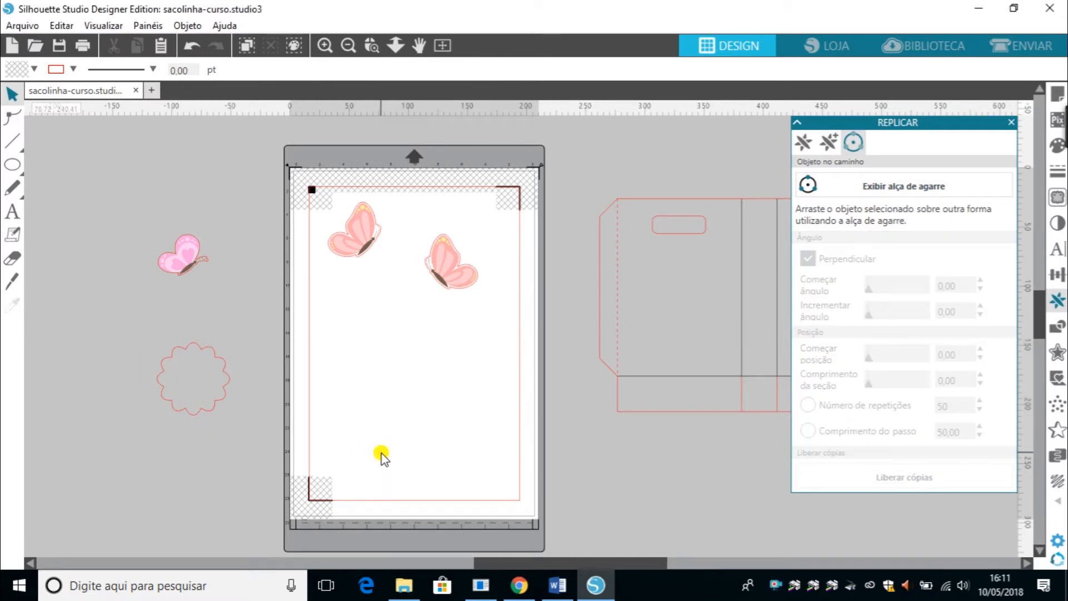
Draw a circle about 74 mm wide in the page's lower half and a small circle about 24 mm to its upper left.
left_click(21, 164)
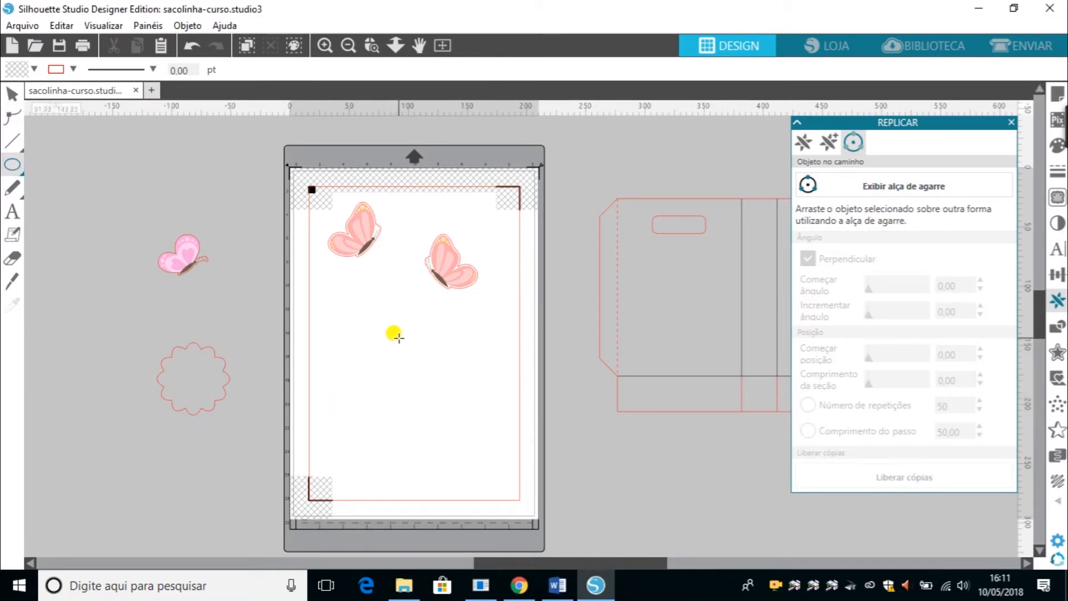
left_click_drag(380, 340, 423, 397)
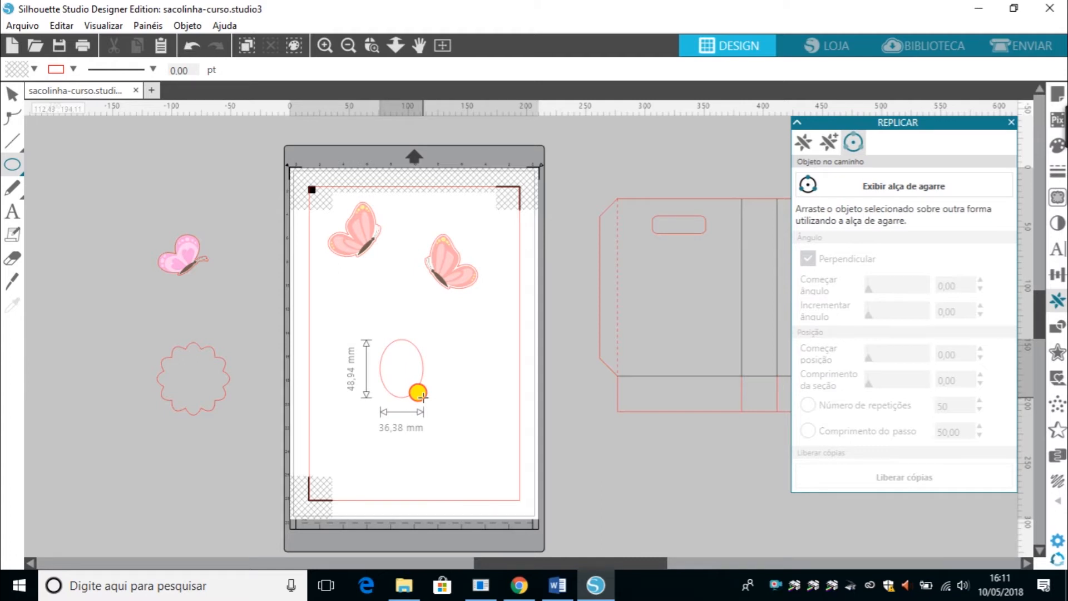
key("shift")
left_click_drag(423, 397, 450, 445)
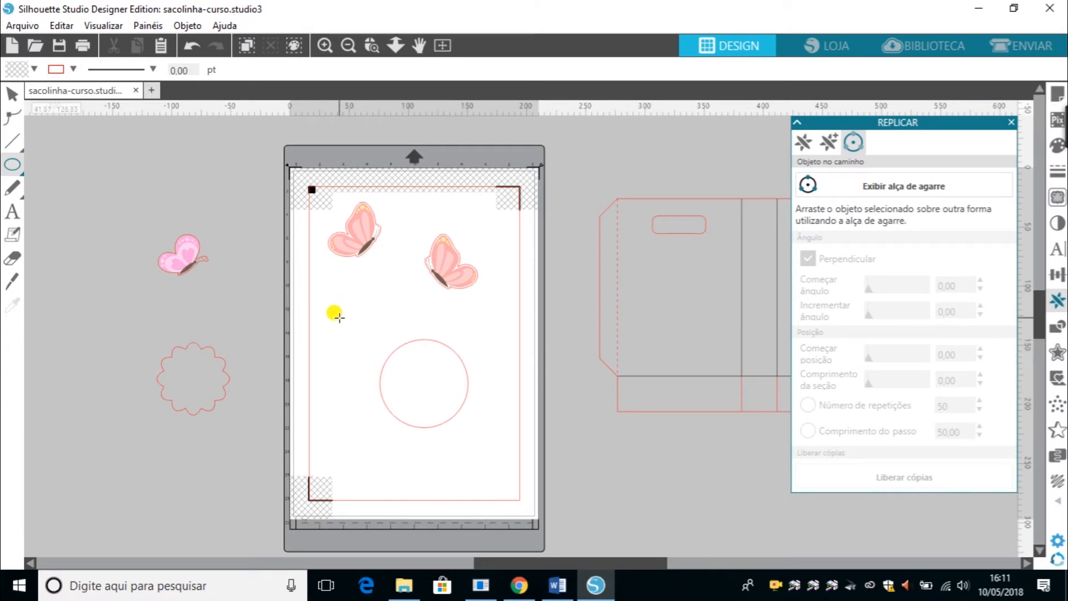
left_click_drag(340, 318, 364, 350)
Try showing the Object on Path grab handle on the large circle.
left_click(11, 95)
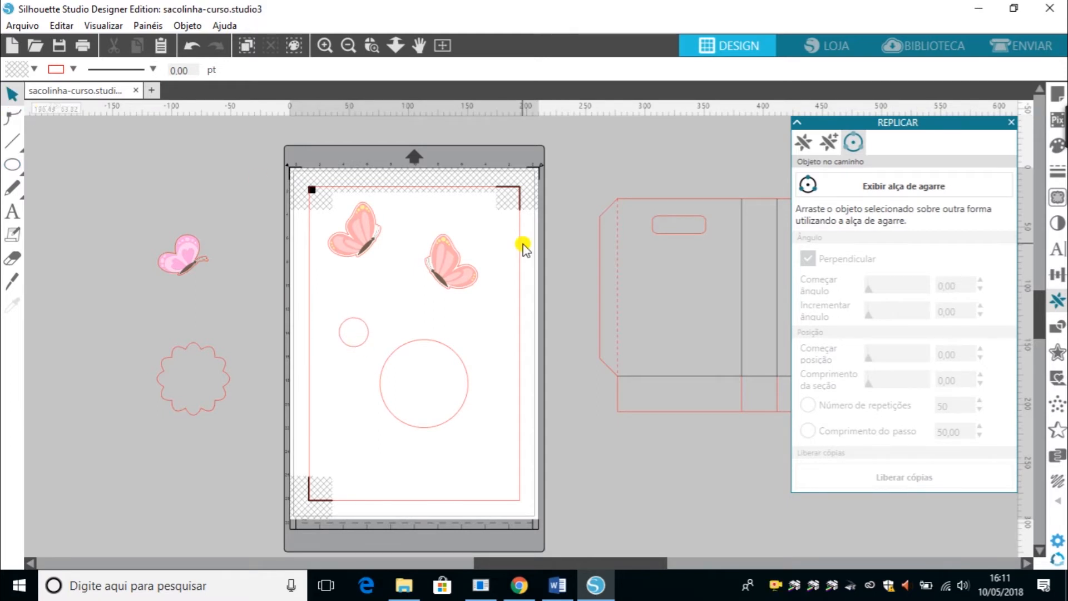
left_click(465, 374)
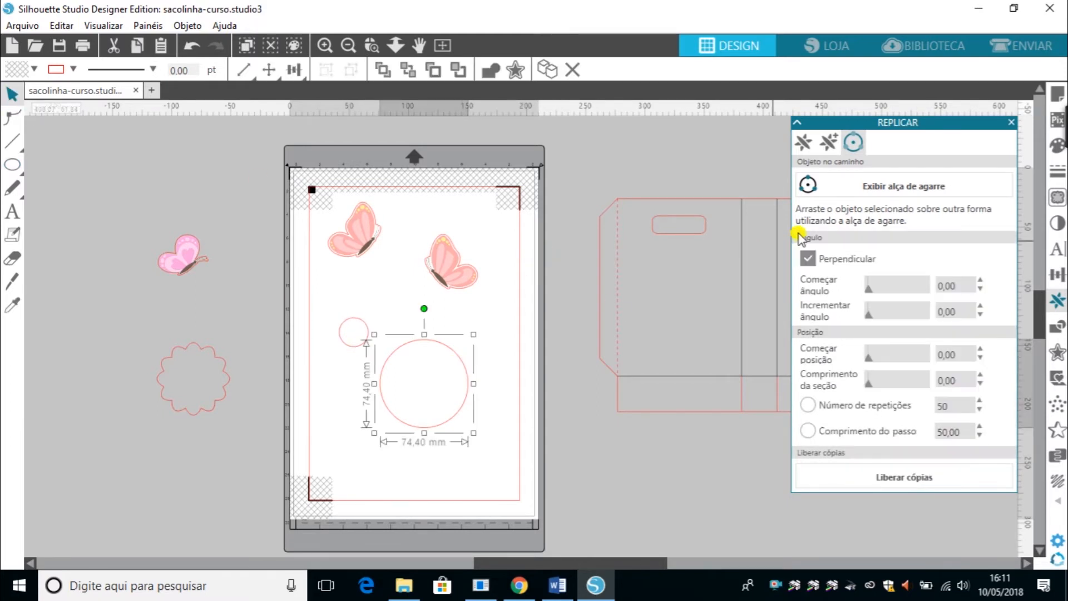
left_click(817, 188)
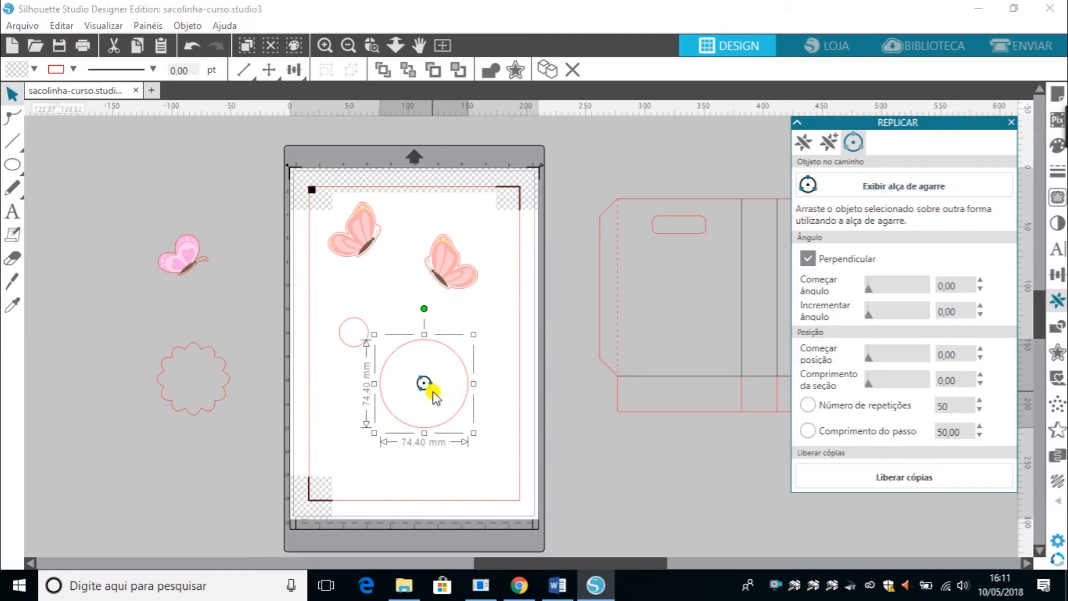
mouse_move(346, 350)
left_mouse_down()
mouse_move(419, 395)
mouse_move(346, 356)
left_mouse_up()
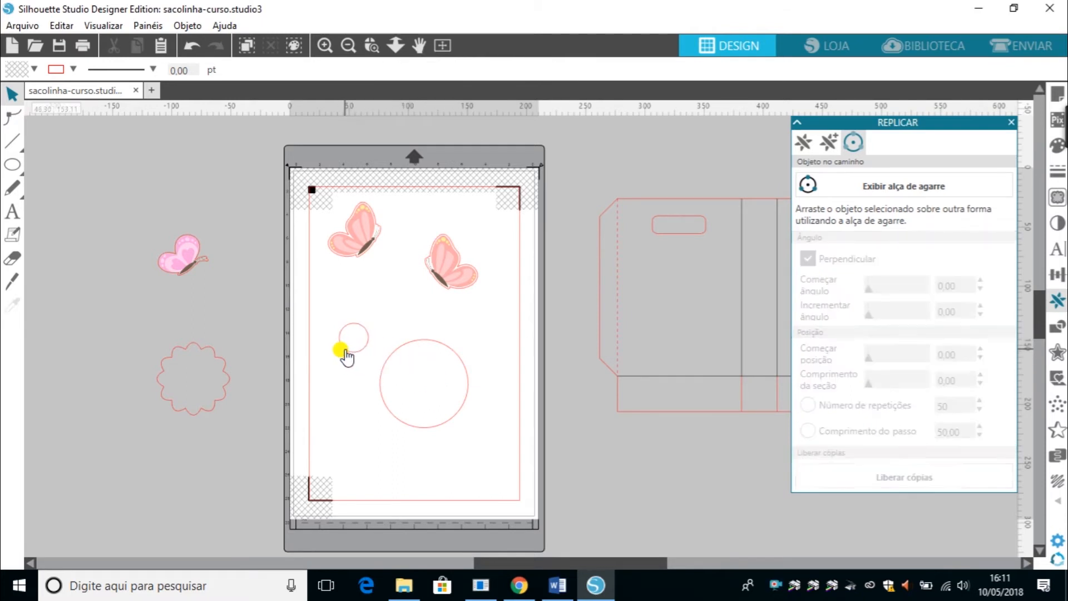
Replicate the small circle around the large circle's outline with Object on Path, using its grab handle.
left_click(347, 356)
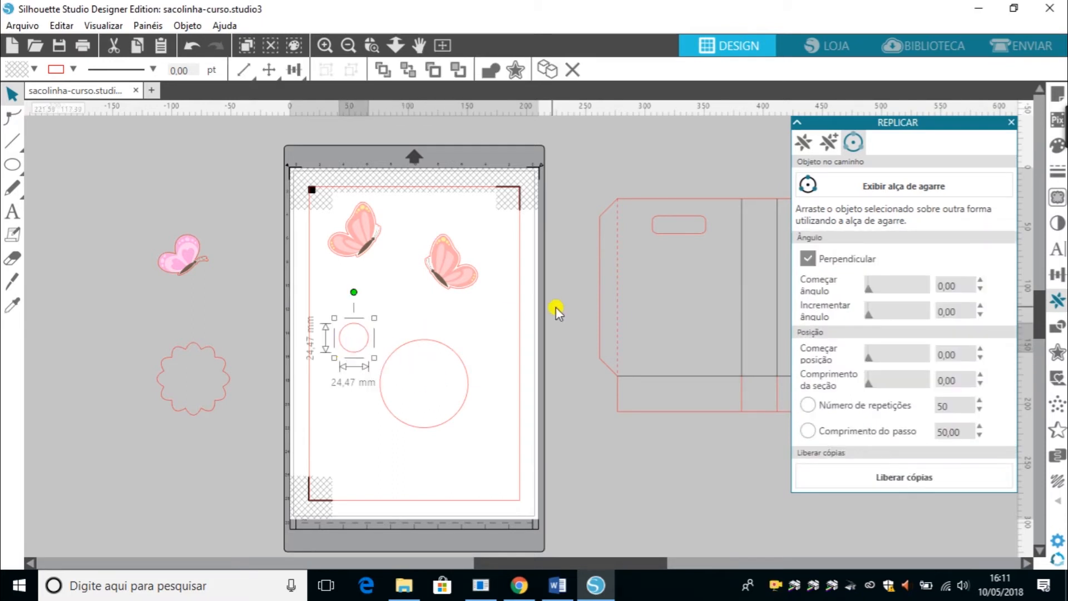
left_click(905, 185)
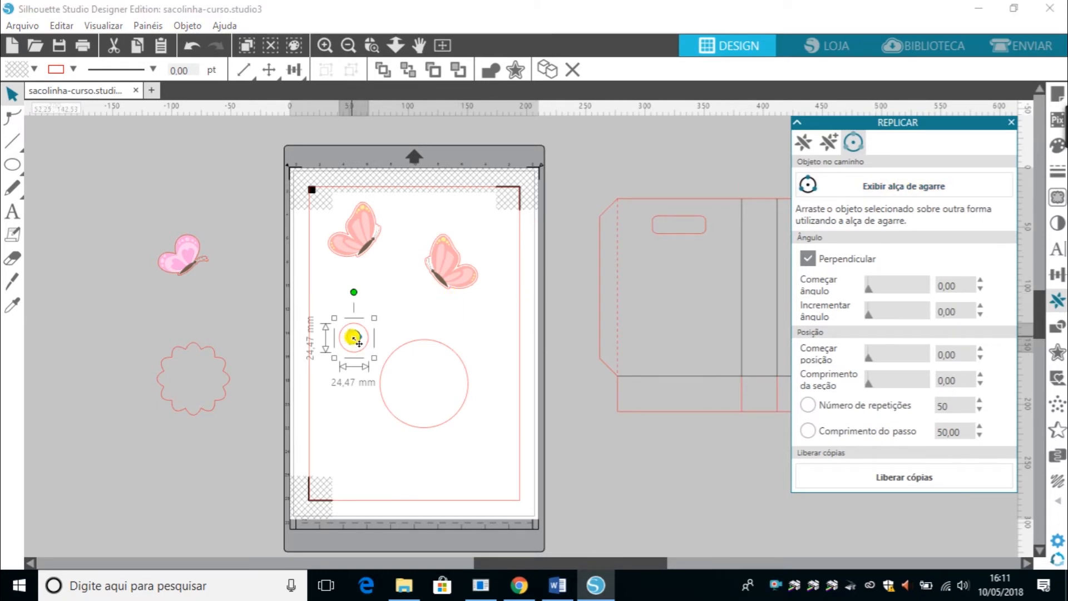
left_click_drag(355, 339, 448, 292)
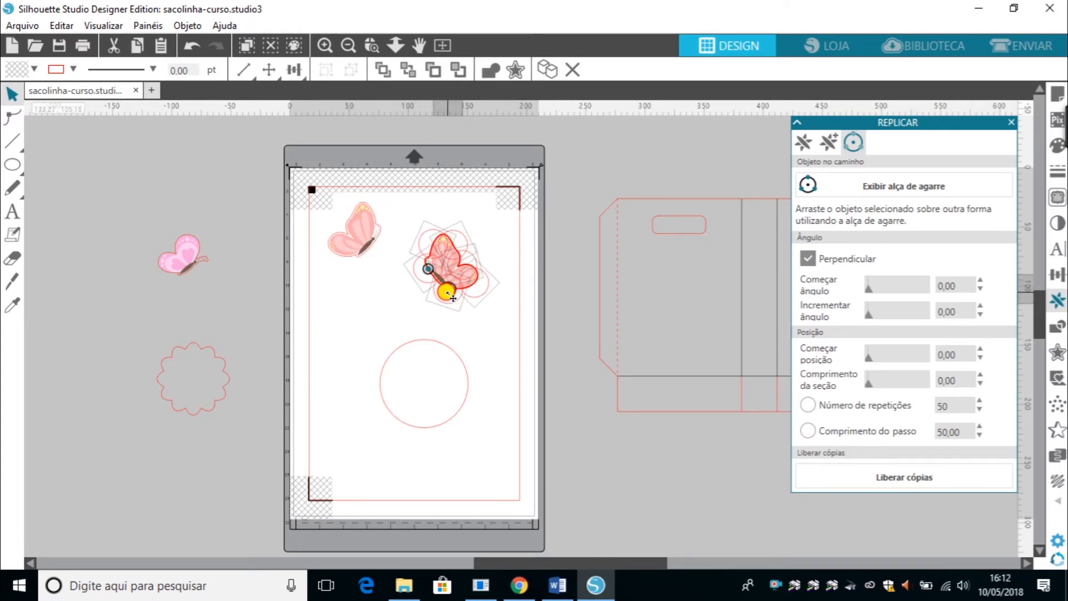
left_click_drag(448, 294, 389, 372)
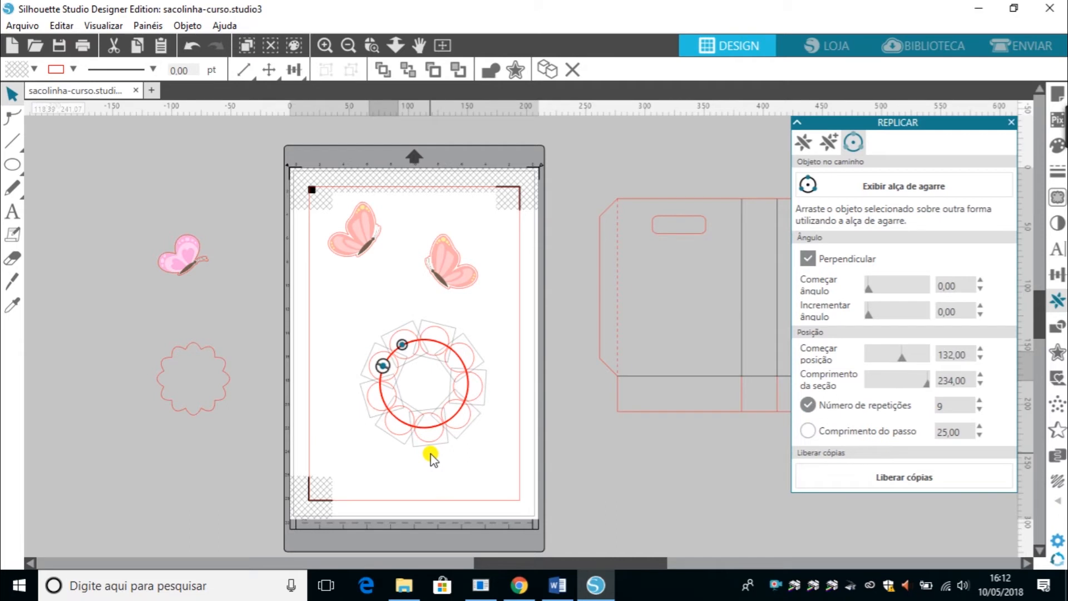
left_click_drag(412, 351, 391, 361)
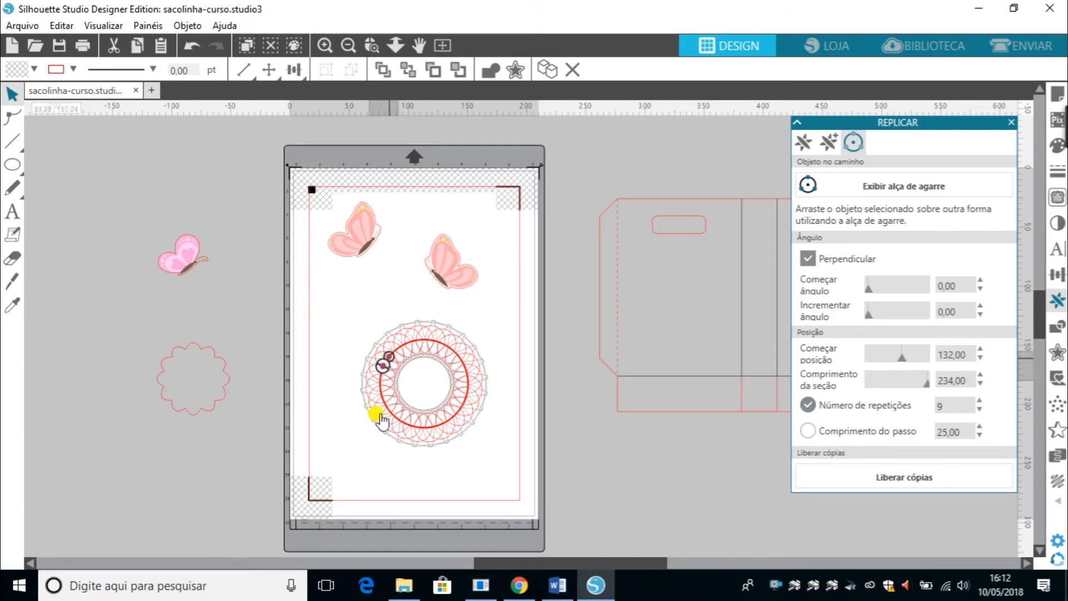
left_click(374, 448)
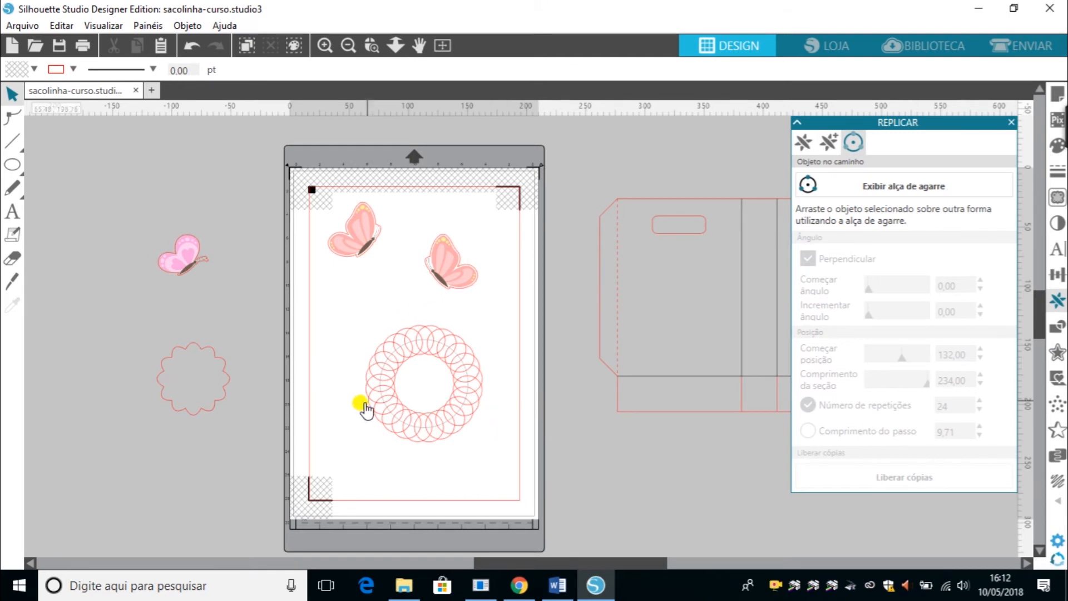
Select the ring of small circles and weld it into a single scalloped shape.
left_click(417, 382)
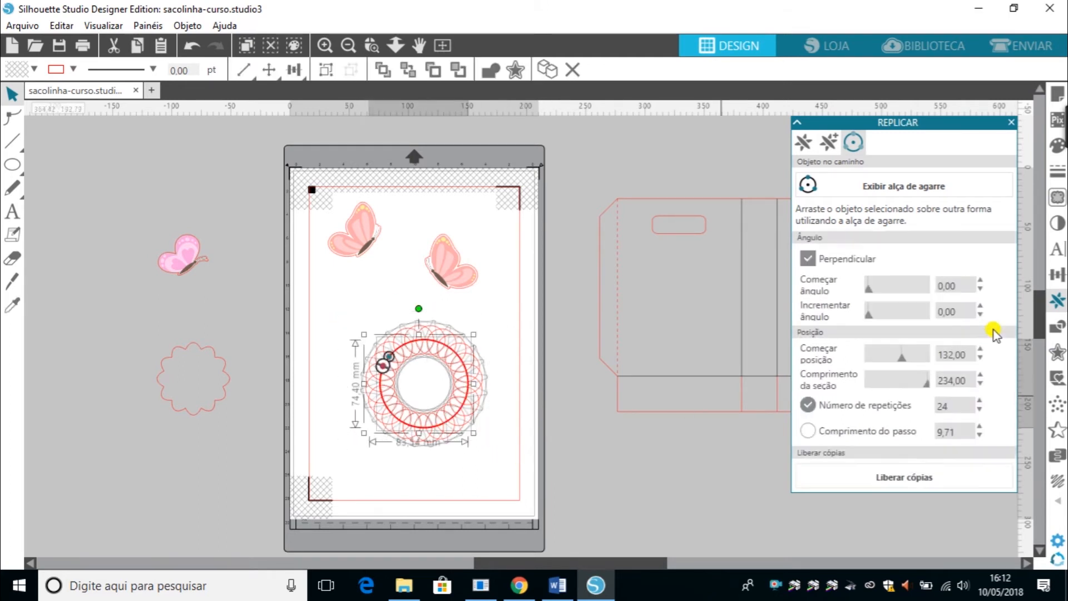
left_click(1058, 326)
left_click(824, 163)
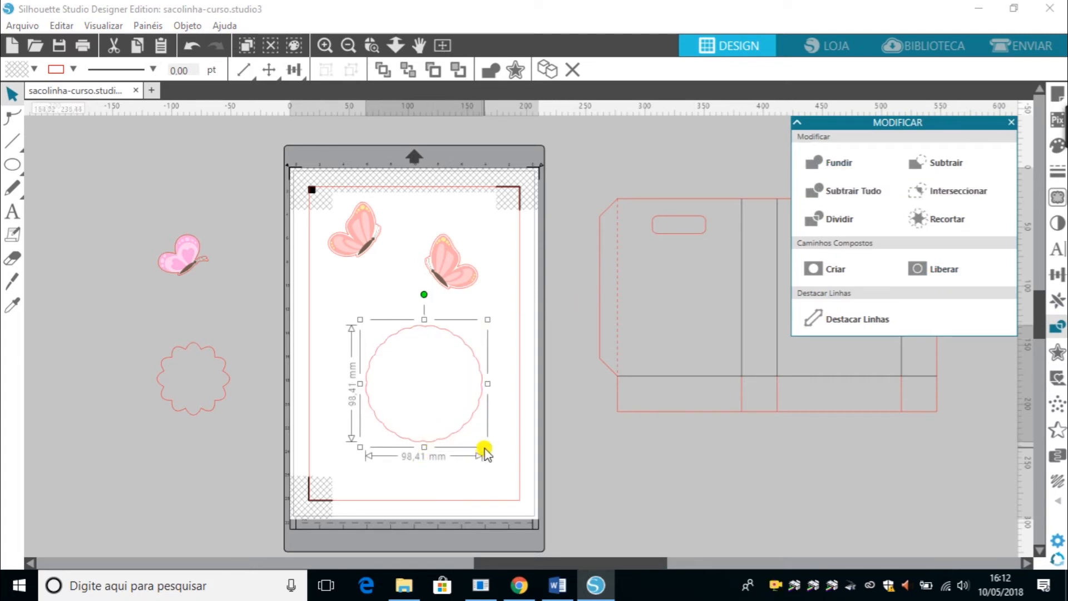
Shrink the welded scalloped shape to about 66 mm and move it off the page to the left.
left_click_drag(486, 445, 439, 416)
left_click_drag(328, 409, 229, 500)
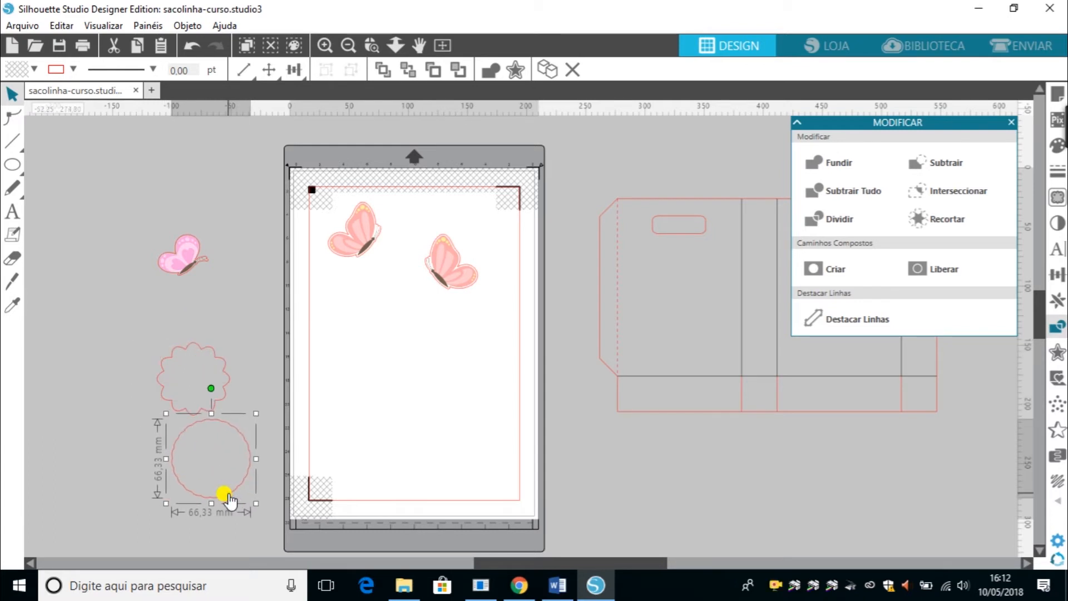
left_click(1057, 301)
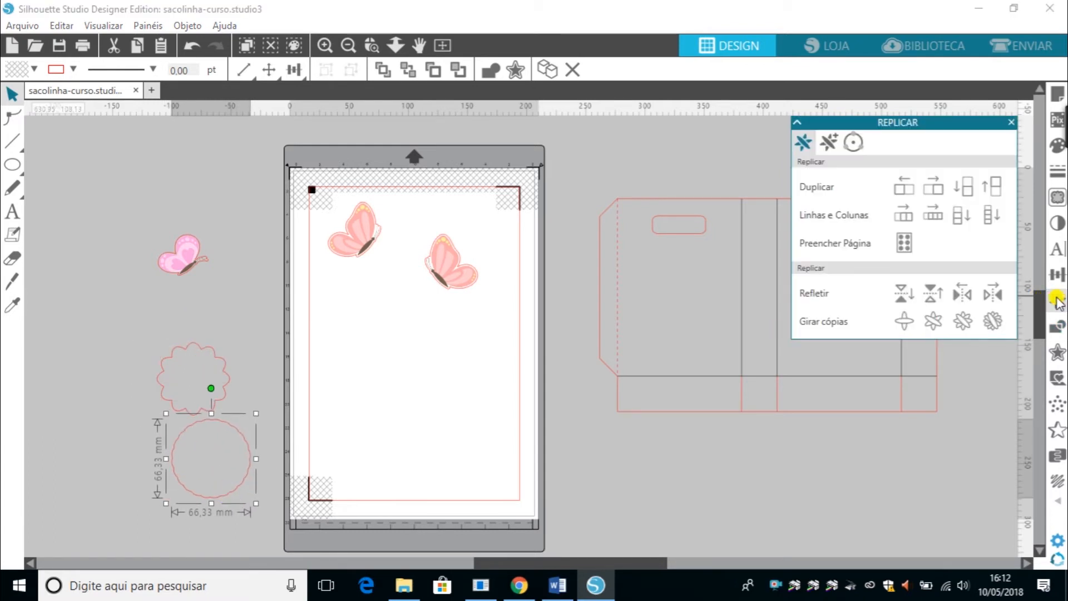
left_click(1057, 325)
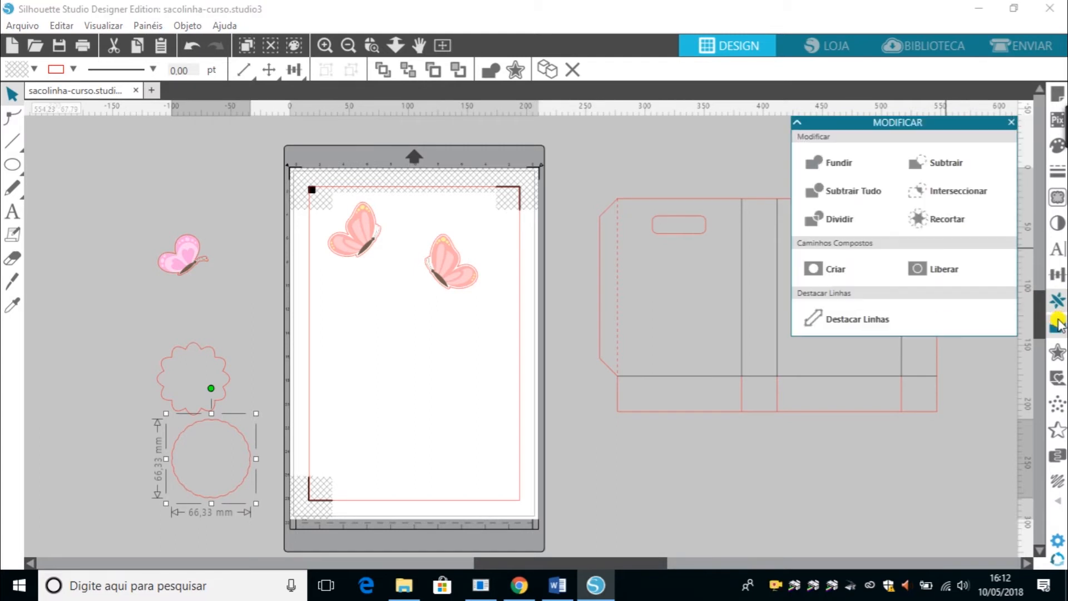
left_click(1058, 300)
left_click(1057, 278)
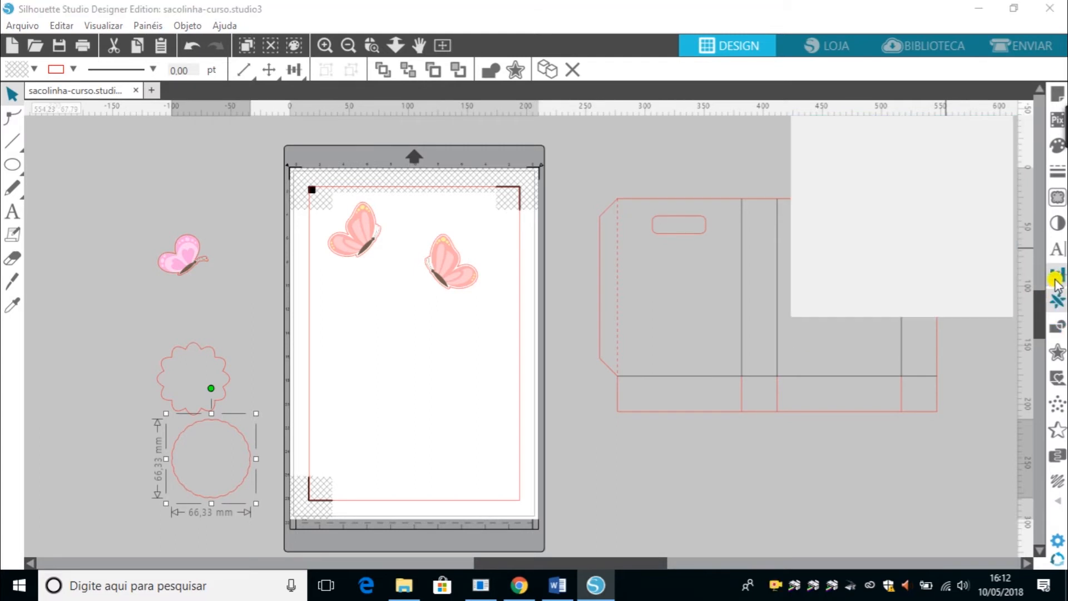
left_click(1057, 300)
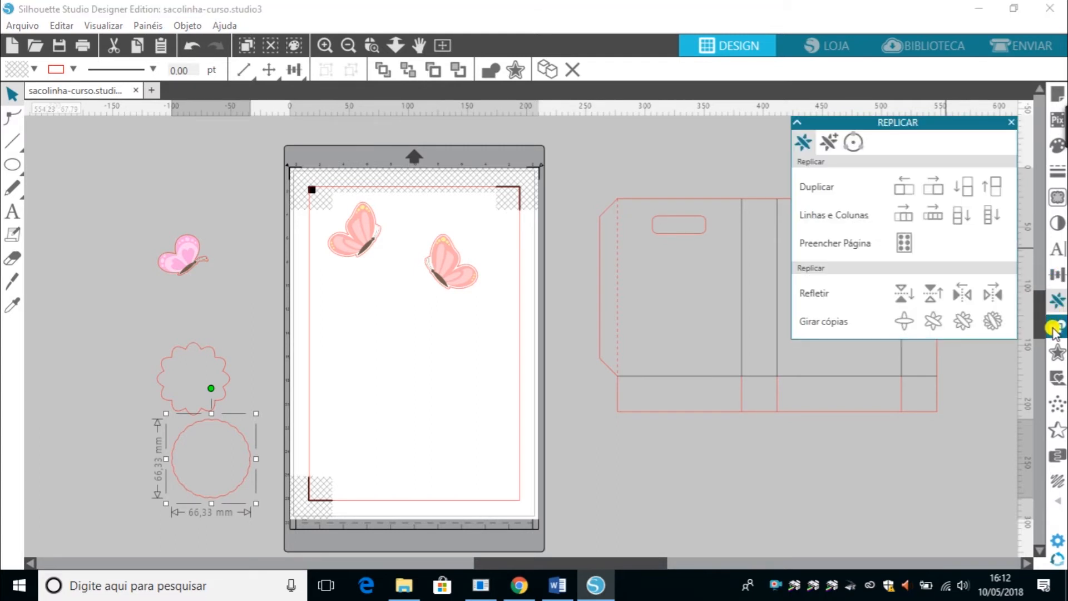
left_click(1056, 304)
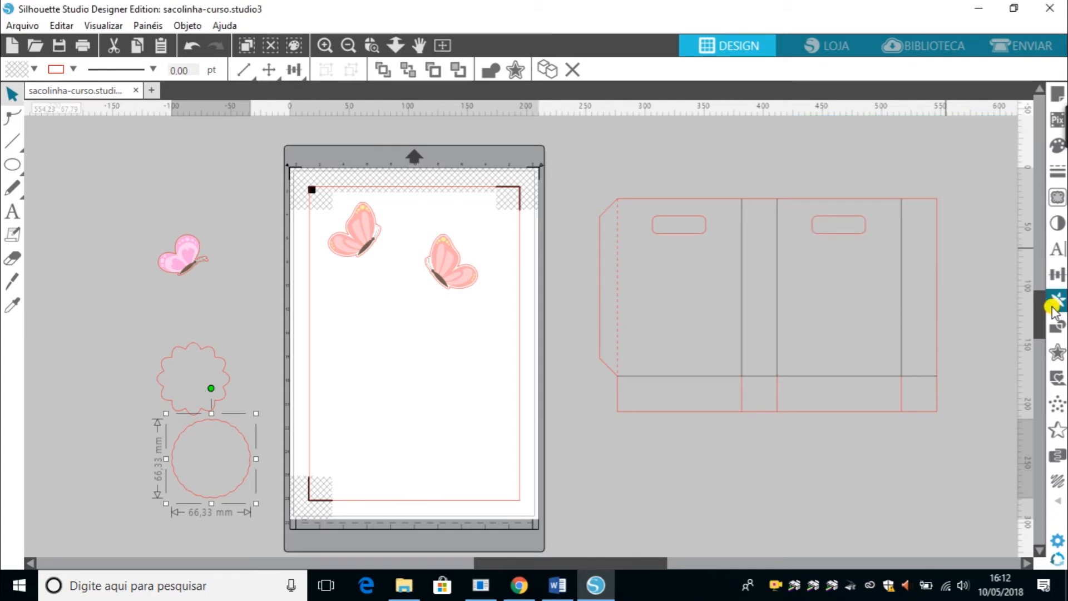
left_click(1056, 280)
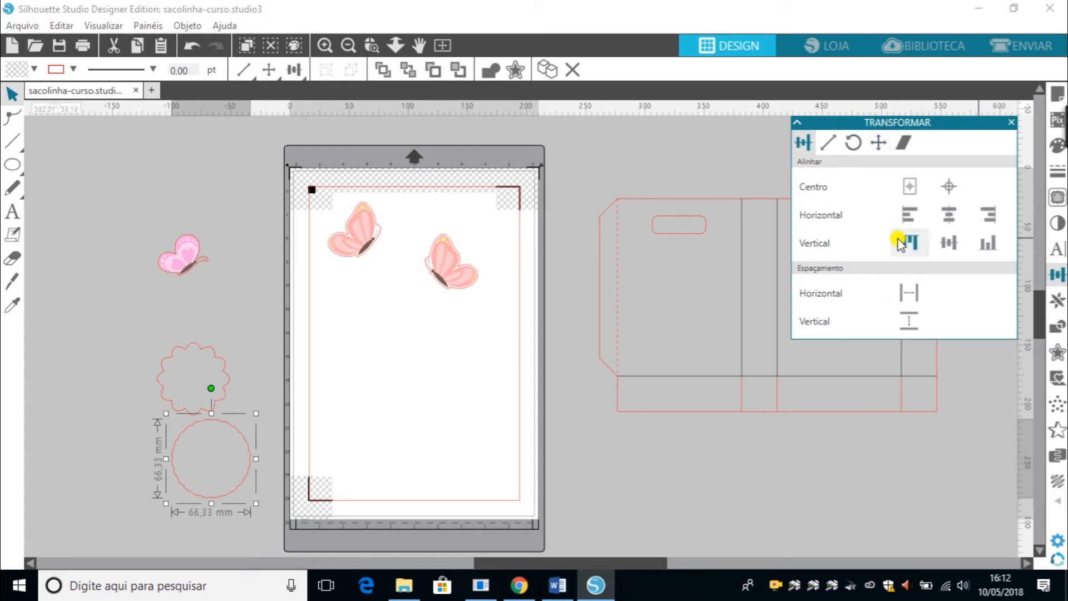
Delete the right butterfly from the page.
left_click_drag(441, 251, 411, 274)
key("Delete")
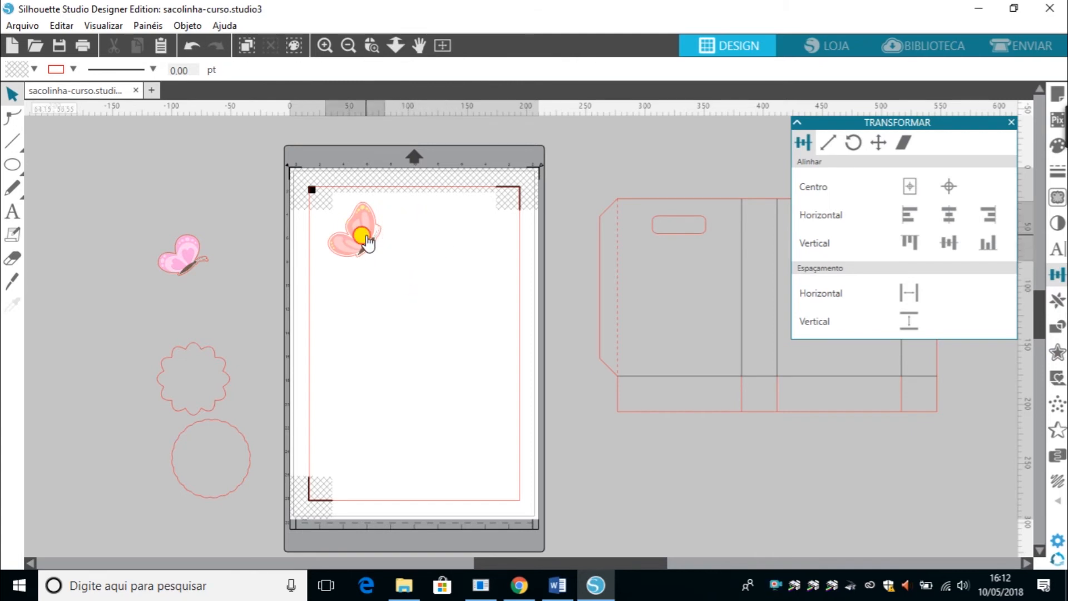
Duplicate the left butterfly twice and arrange the copies in a row beside it.
left_click(361, 237)
key("ctrl+d")
key("ctrl+d")
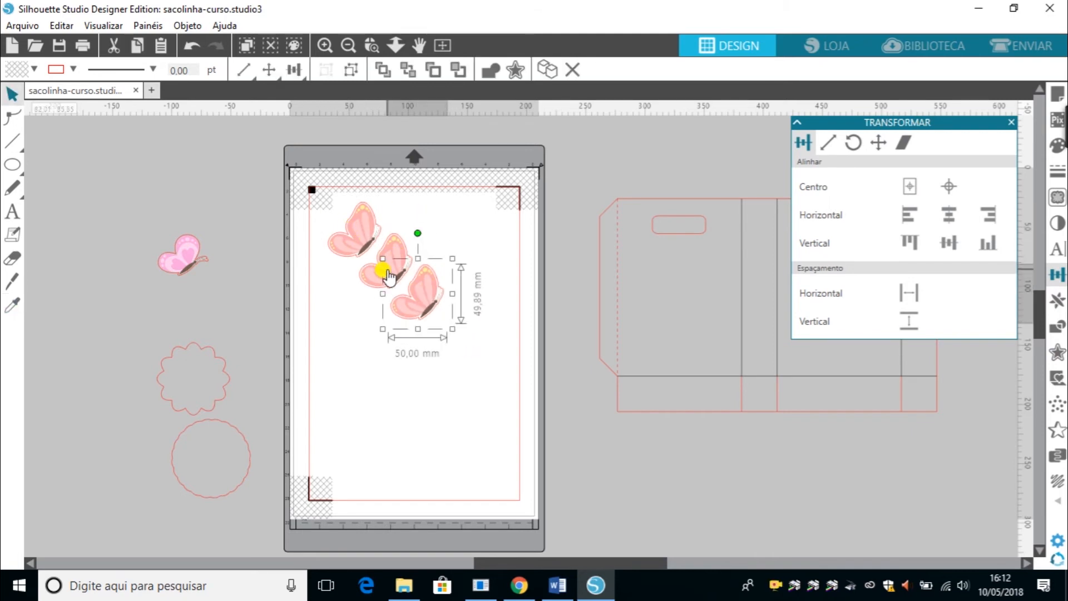
left_click_drag(382, 269, 428, 247)
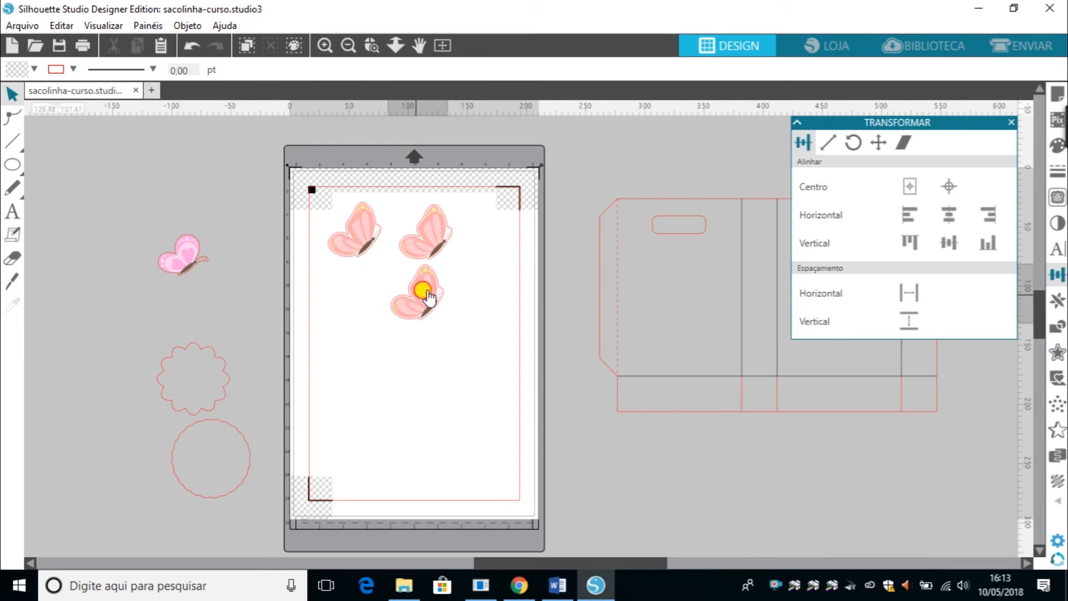
left_click_drag(422, 289, 462, 245)
key("Escape")
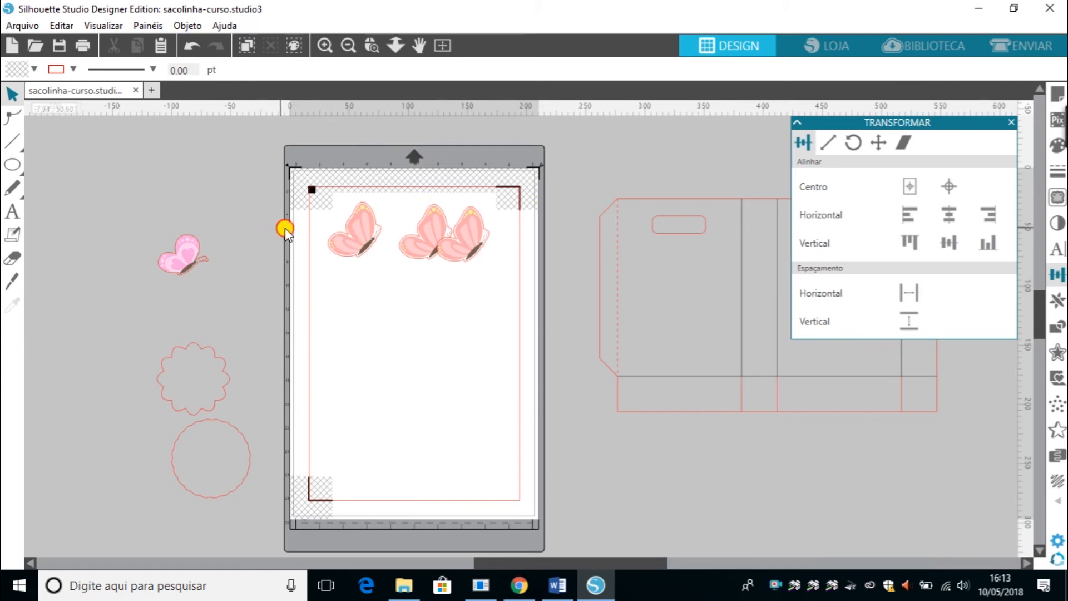
Distribute the three butterflies with equal horizontal spacing.
left_click_drag(285, 231, 517, 264)
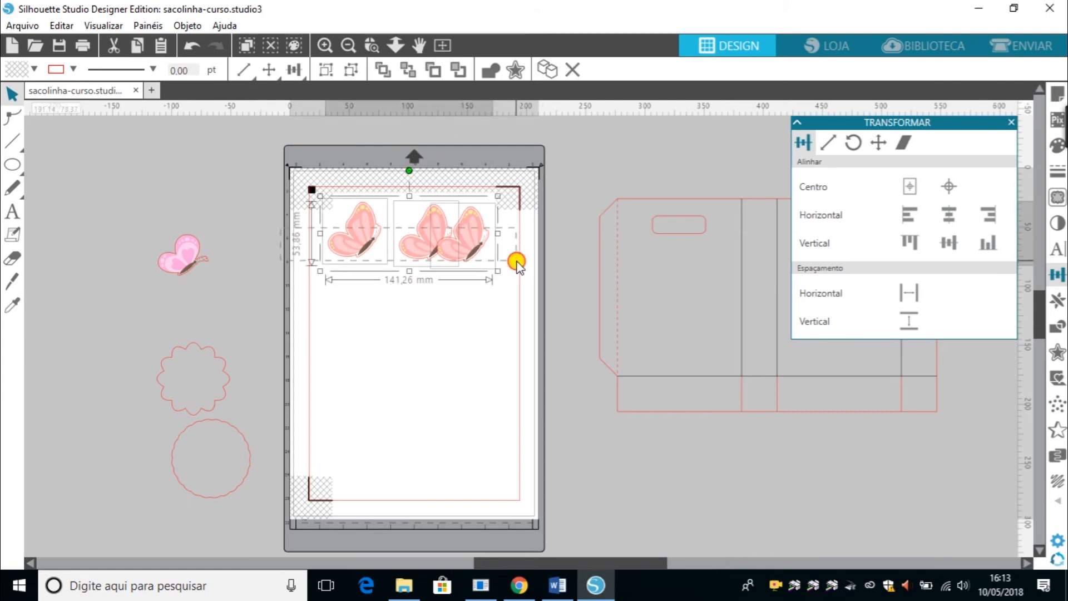
left_click(908, 295)
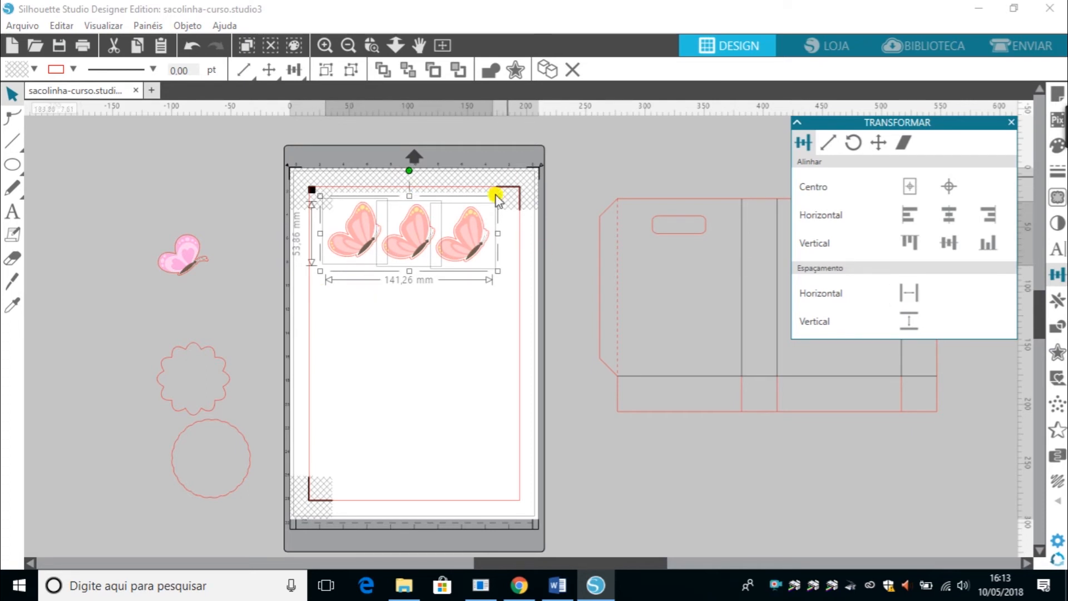
left_click(411, 357)
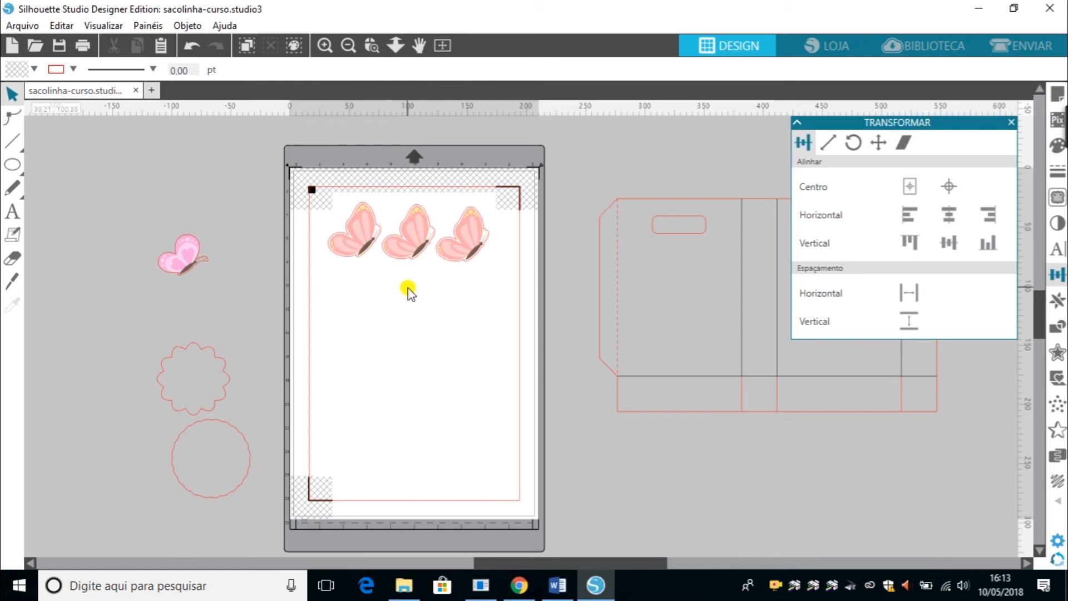
Lower the second and third butterflies slightly, then align all three to the top and space them evenly.
left_click_drag(469, 229, 470, 263)
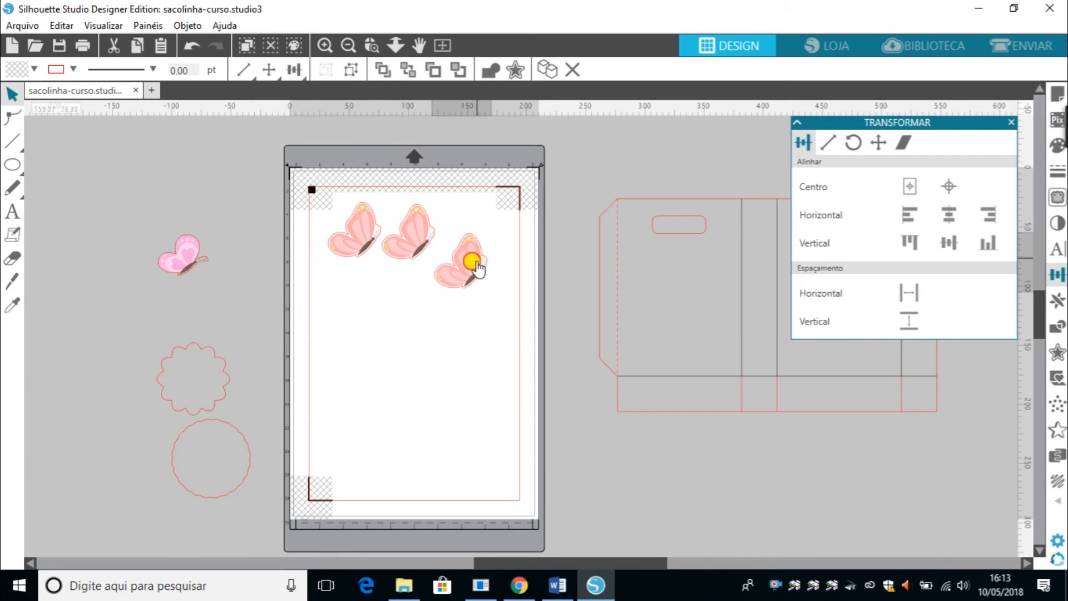
left_click_drag(409, 238, 410, 253)
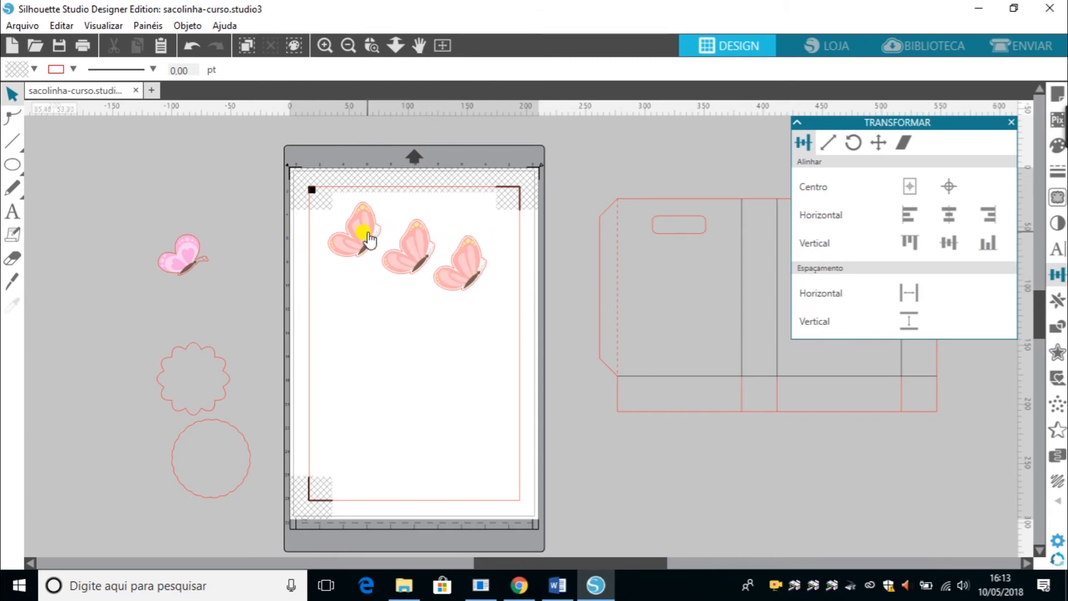
left_click_drag(299, 229, 511, 301)
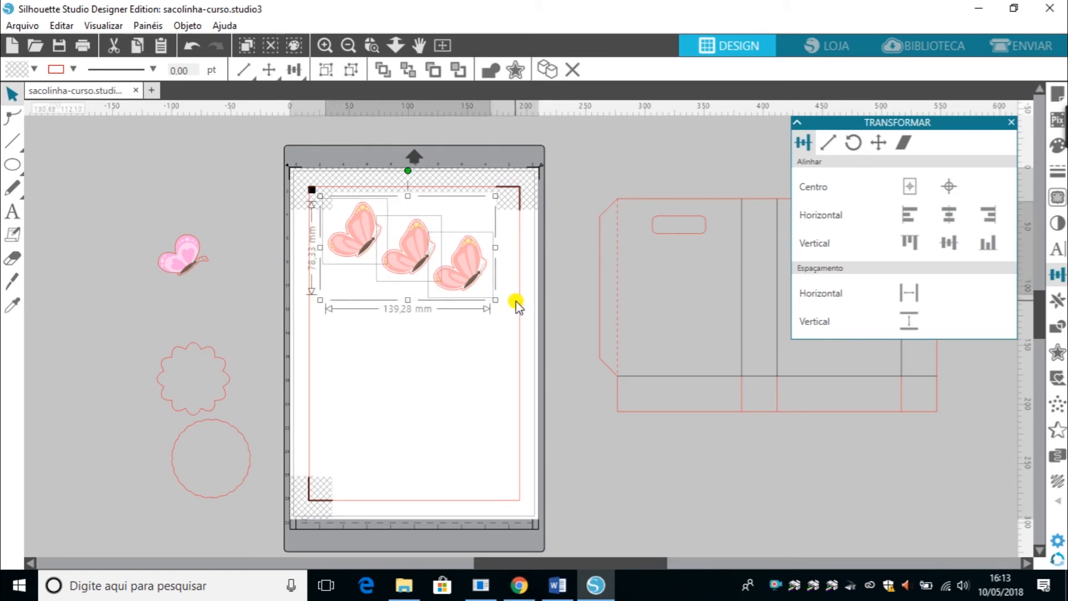
left_click(918, 241)
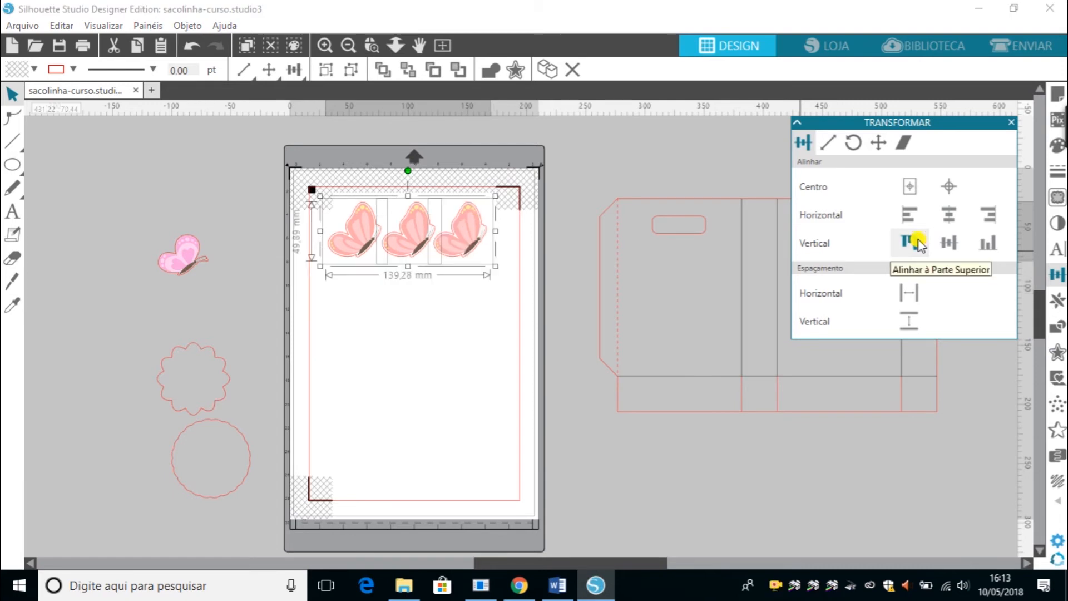
left_click(911, 293)
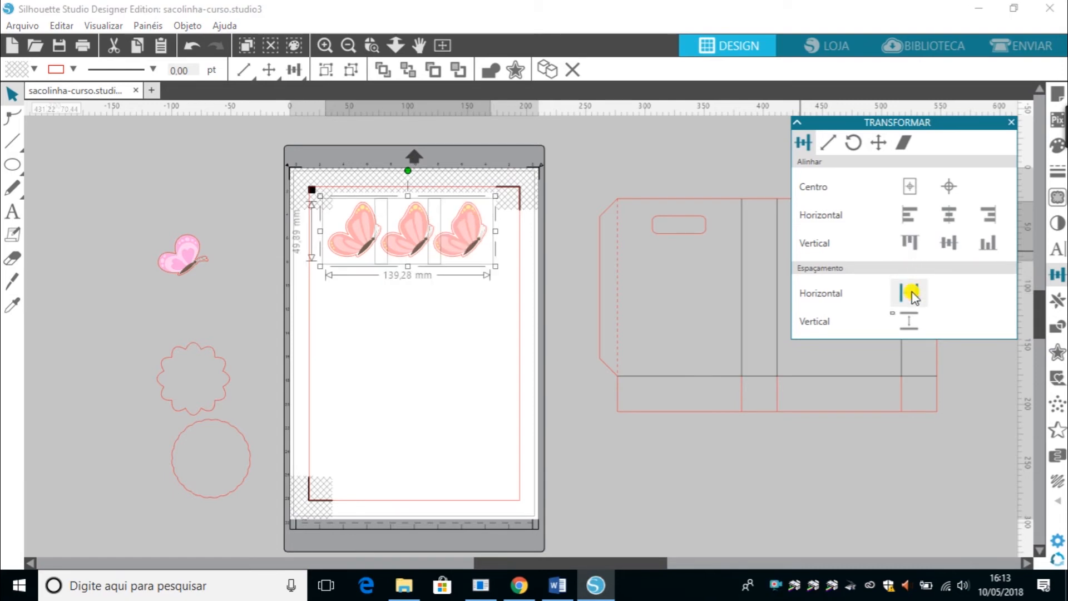
left_click(461, 396)
Delete the two butterfly copies, keeping only the left butterfly.
left_click_drag(519, 186, 393, 302)
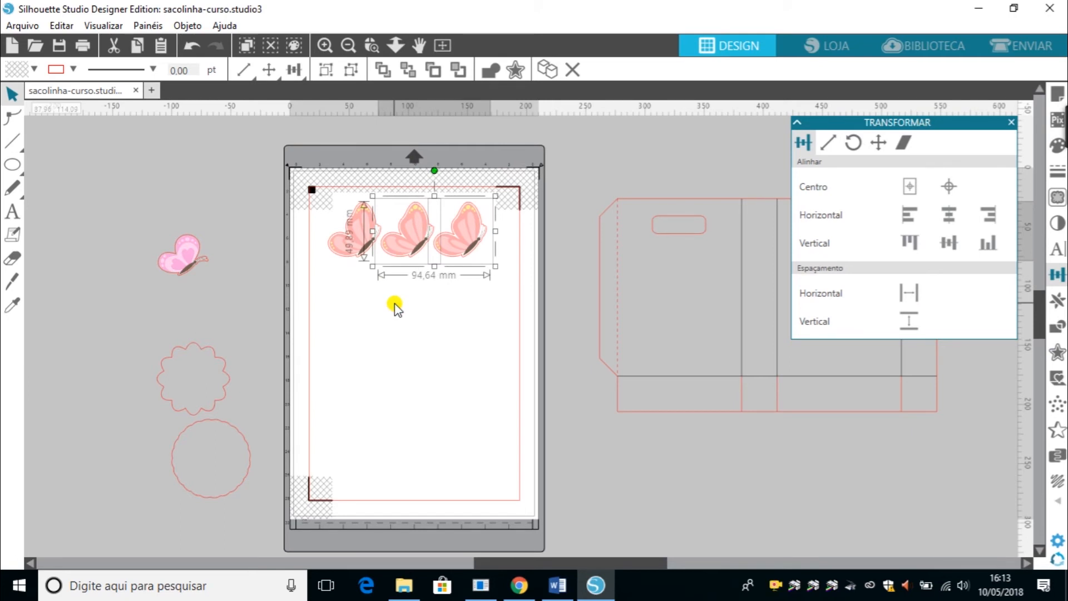
key("Delete")
Move the flower shape from beside the page onto the page's centre.
left_click(1057, 328)
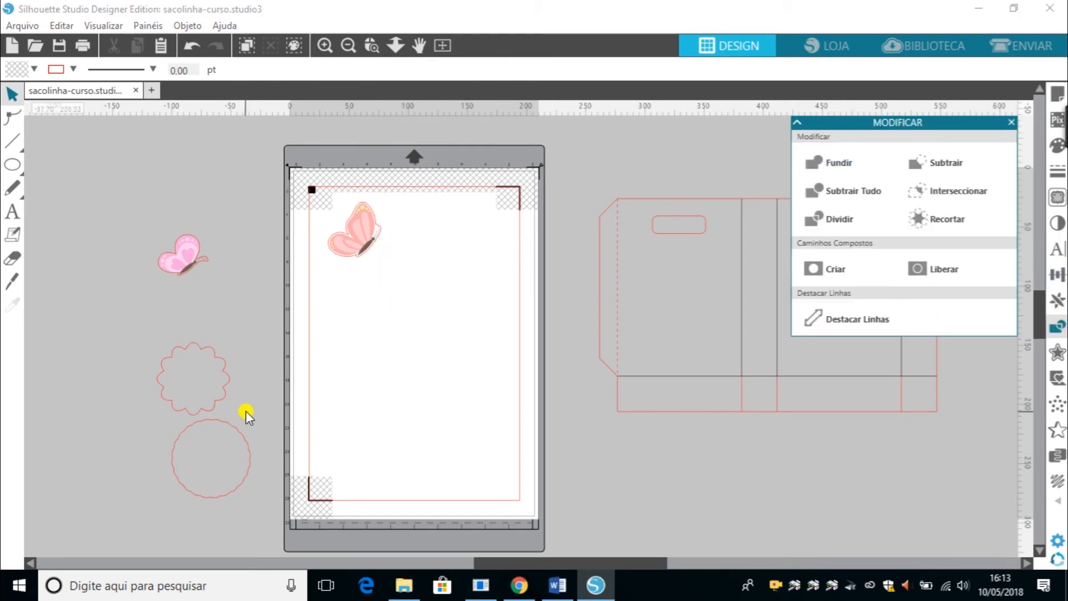
left_click_drag(210, 410, 429, 416)
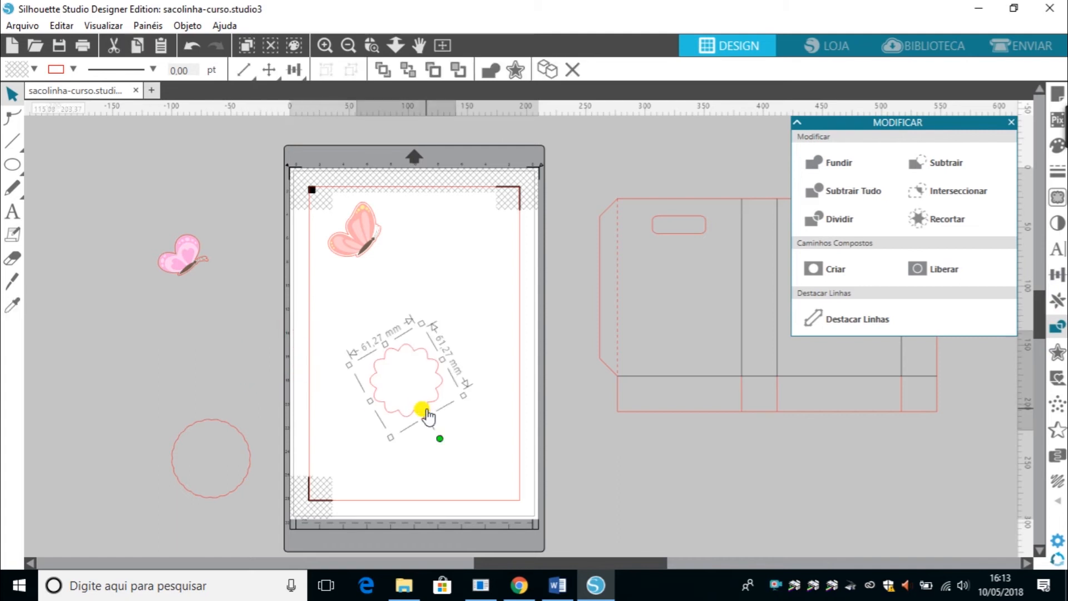
Draw a small circle off the page to the left and a square inside it.
left_click(12, 164)
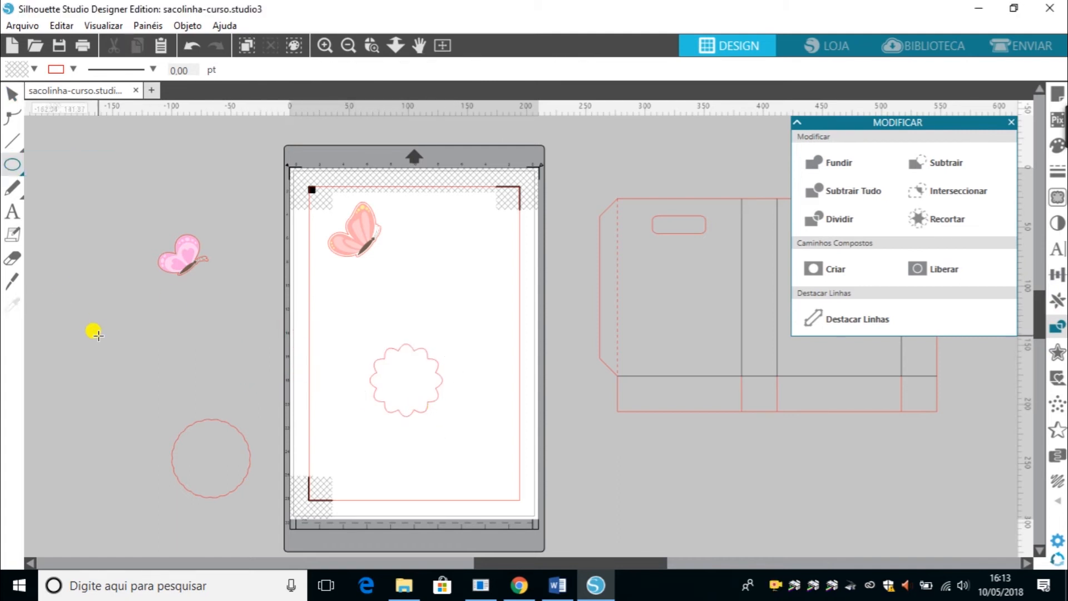
mouse_move(98, 336)
left_mouse_down()
mouse_move(126, 381)
mouse_move(148, 385)
left_mouse_up()
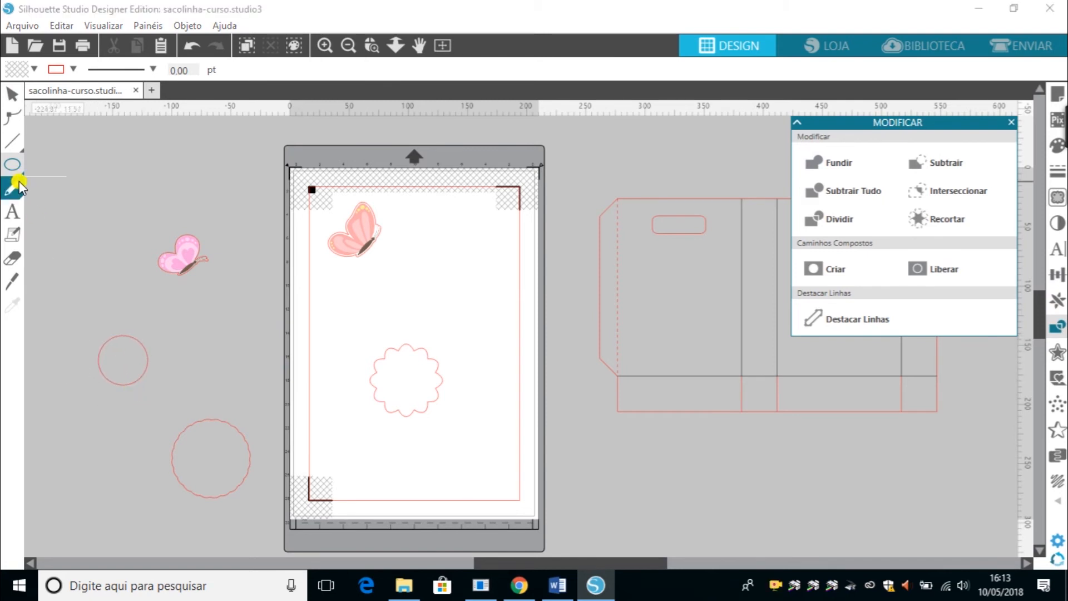
left_click(43, 170)
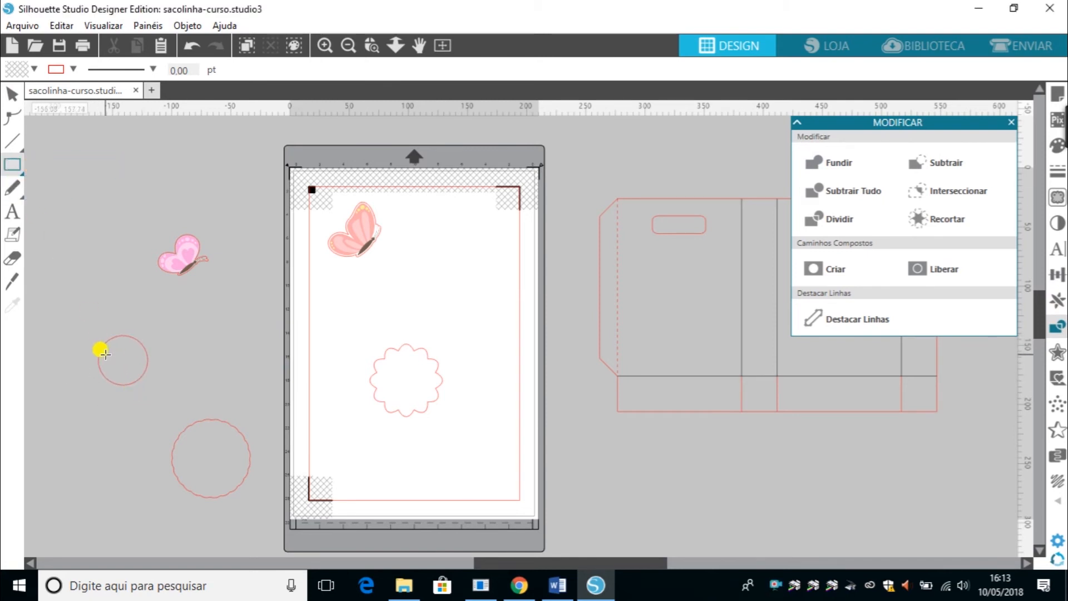
left_click_drag(102, 335, 141, 373)
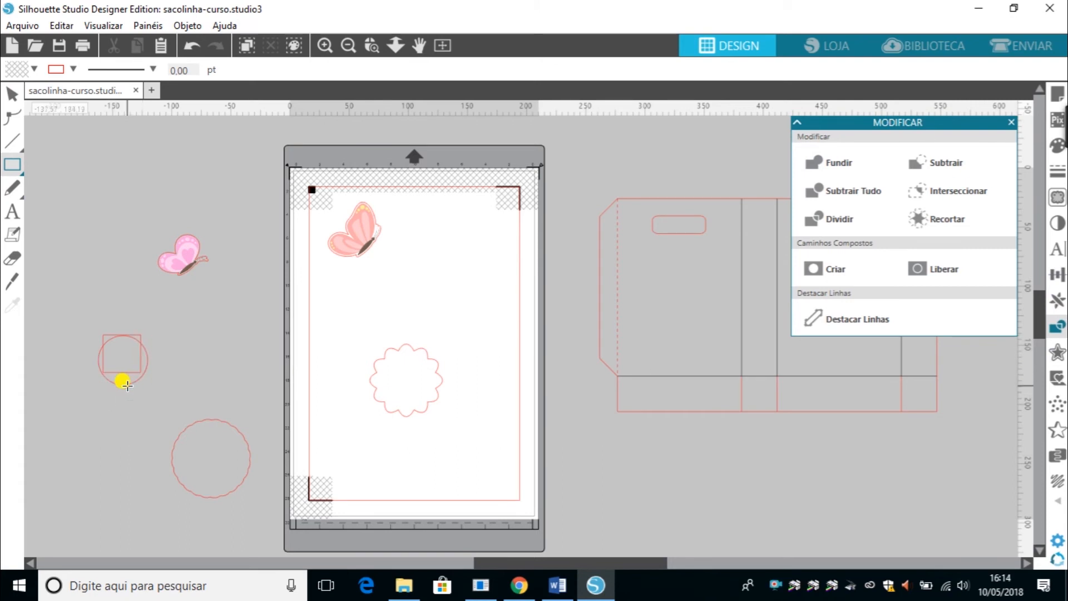
left_click(11, 95)
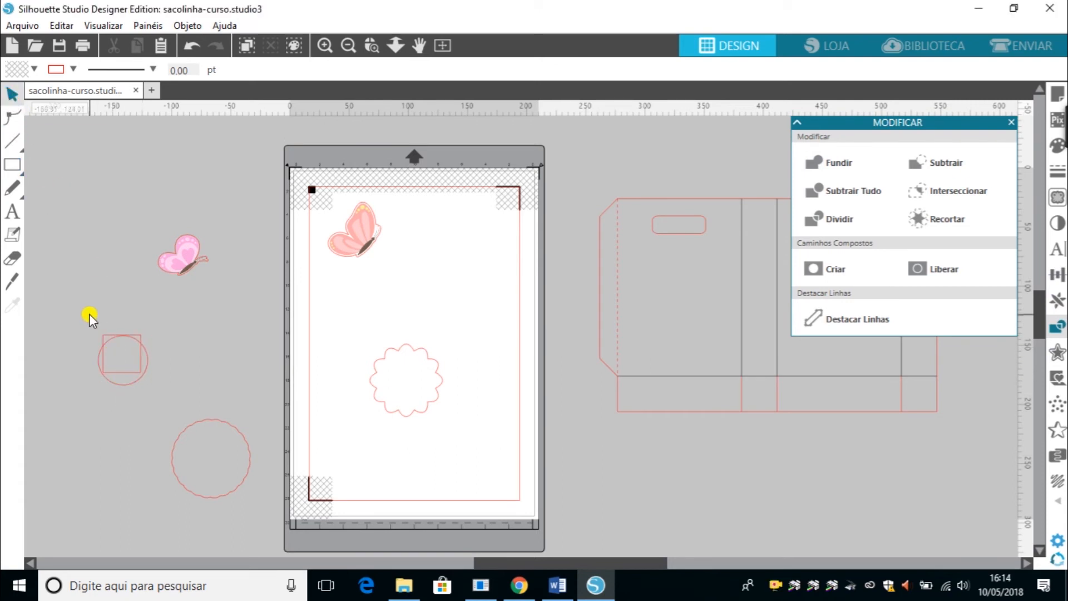
Centre the small square inside the circle both horizontally and vertically.
left_click_drag(89, 314, 155, 396)
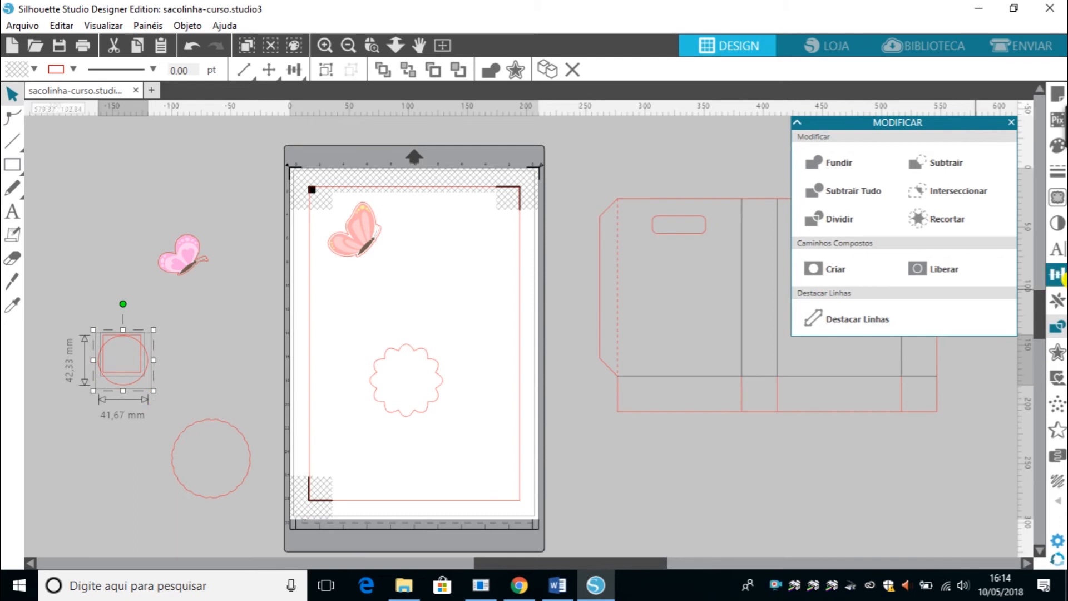
left_click(1059, 287)
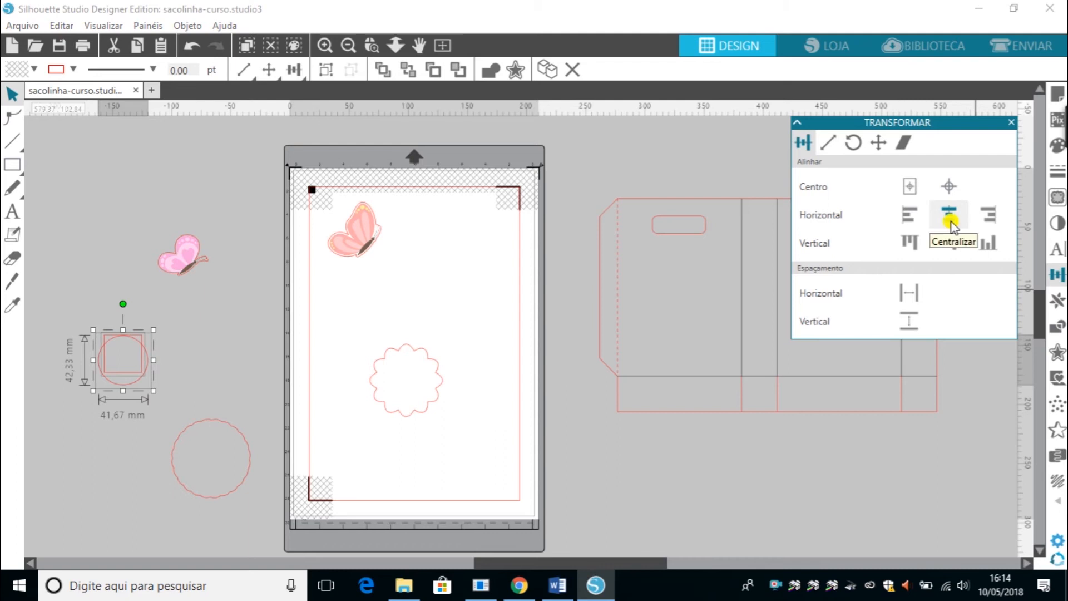
left_click(949, 243)
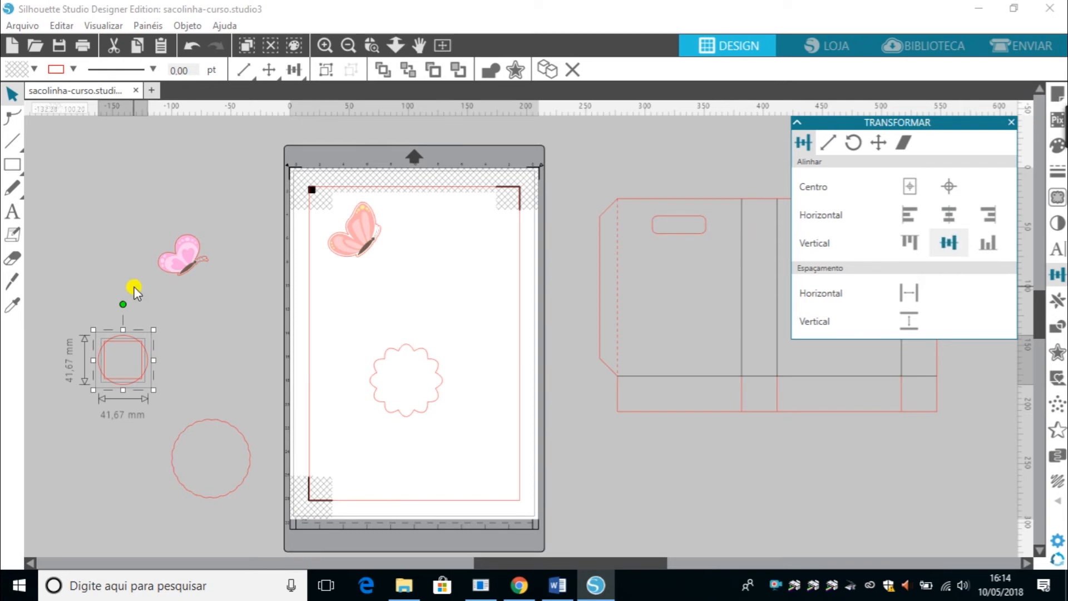
left_click(92, 321)
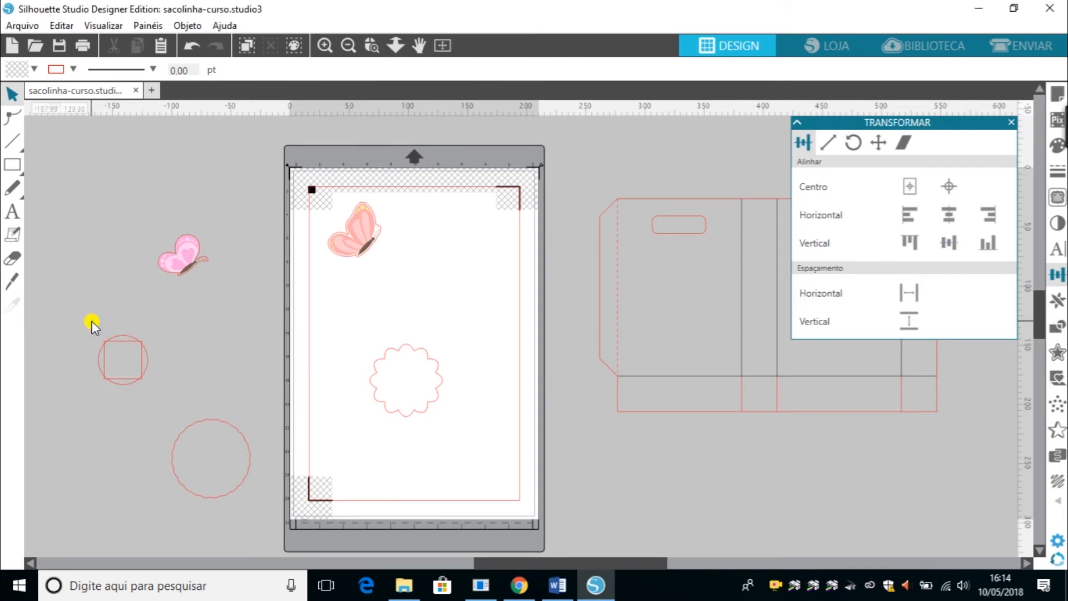
left_click(112, 378)
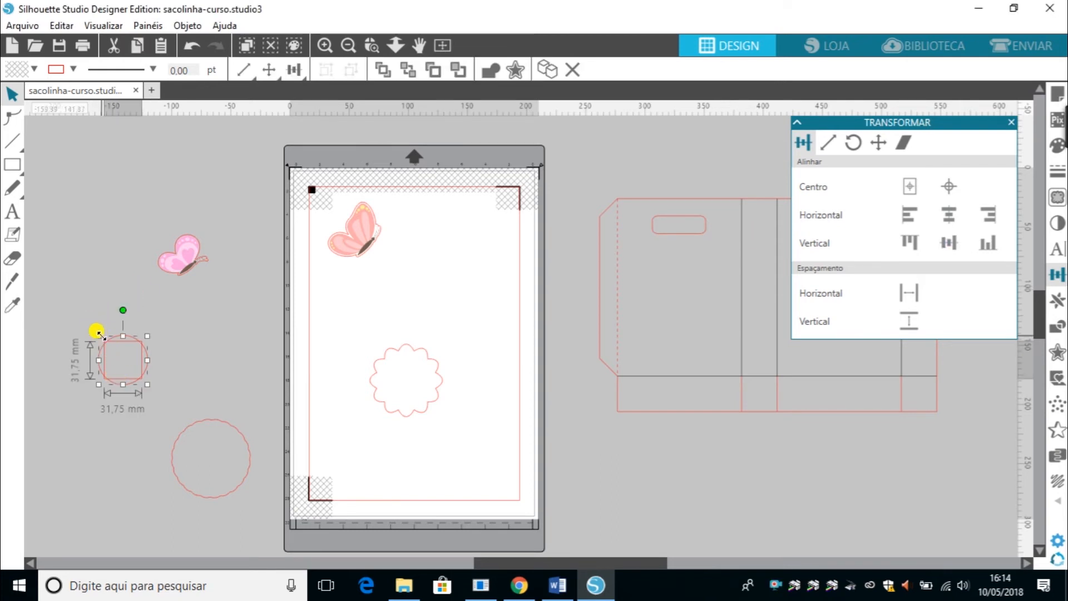
left_click_drag(99, 336, 156, 409)
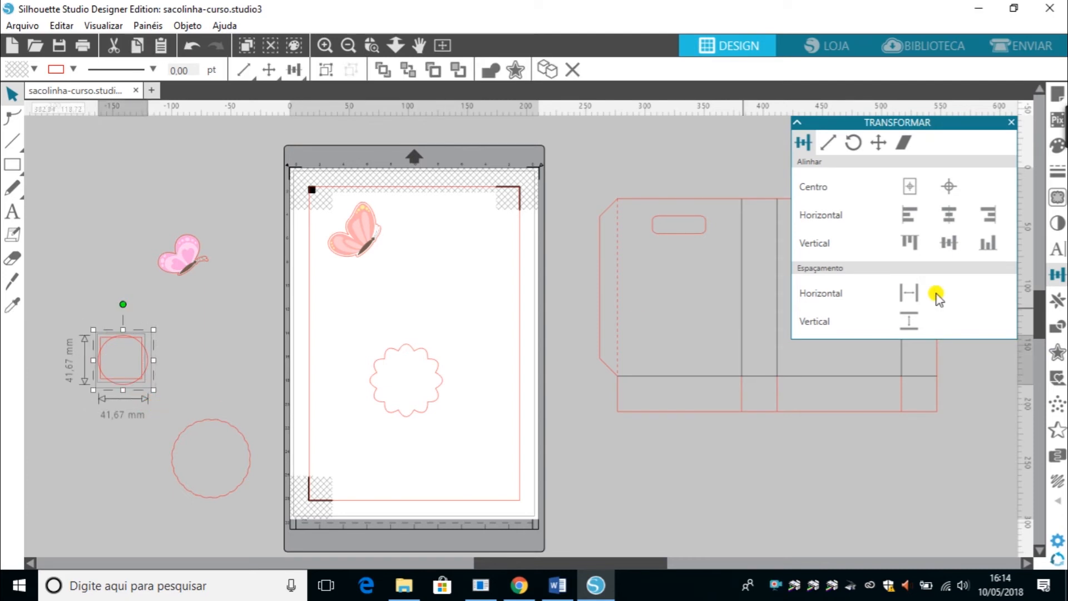
left_click(949, 214)
left_click(950, 243)
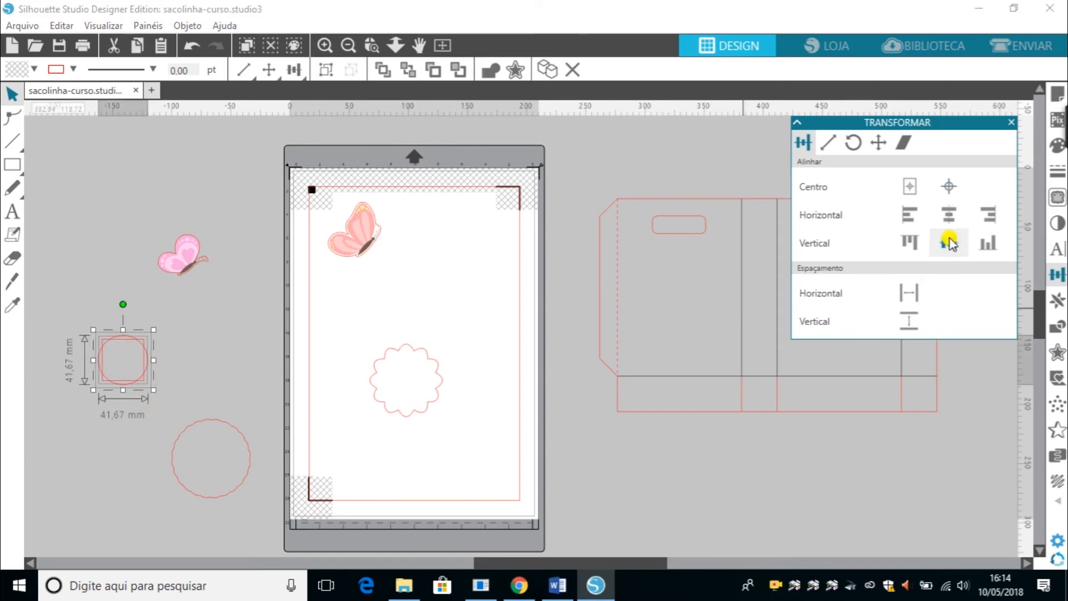
left_click(675, 492)
Weld the circle and square together into one shape.
left_click(112, 348)
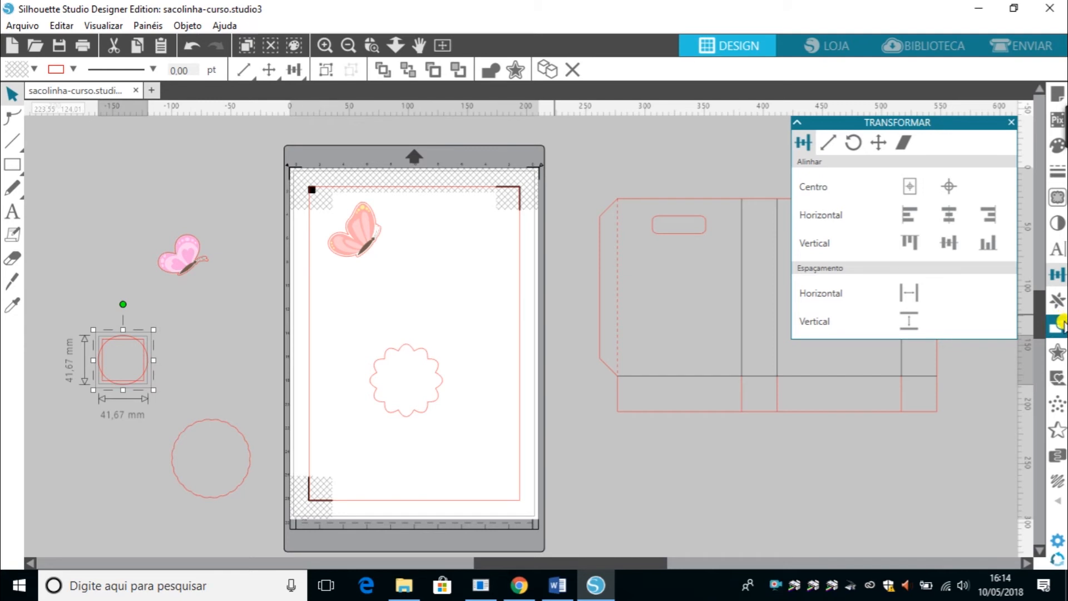
left_click(1060, 326)
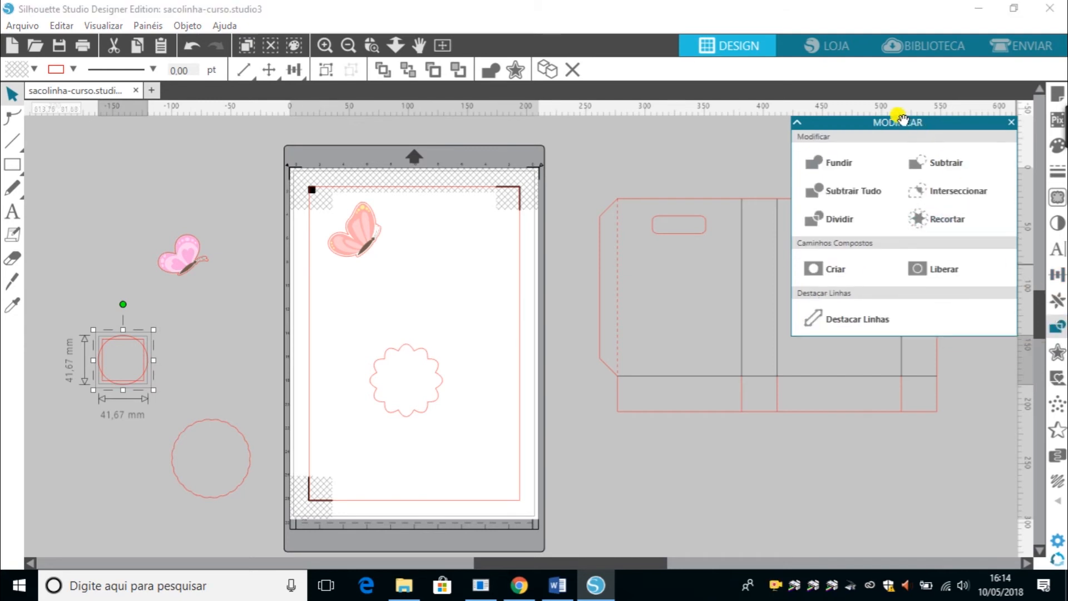
left_click(829, 160)
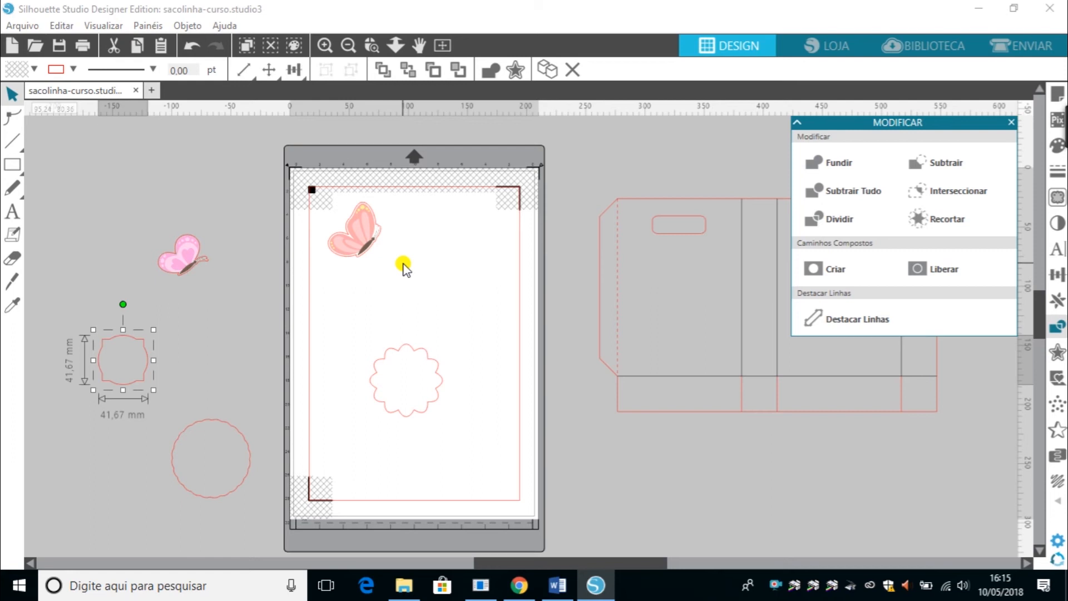
Draw a square about 52 mm wide on the page beside the butterfly.
left_click(16, 162)
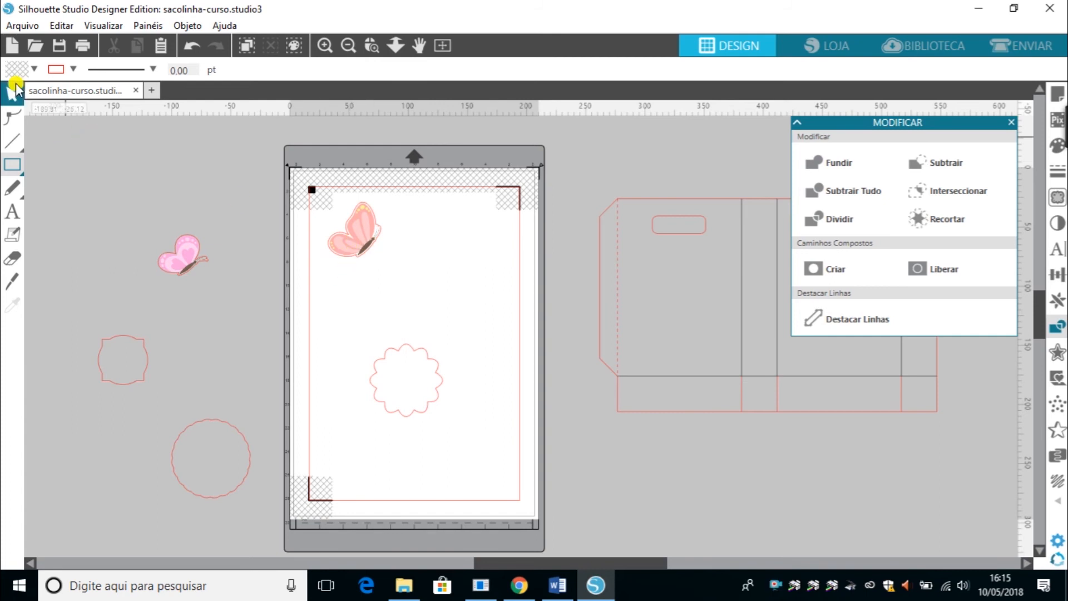
mouse_move(425, 239)
left_mouse_down()
mouse_move(454, 285)
mouse_move(486, 301)
left_mouse_up()
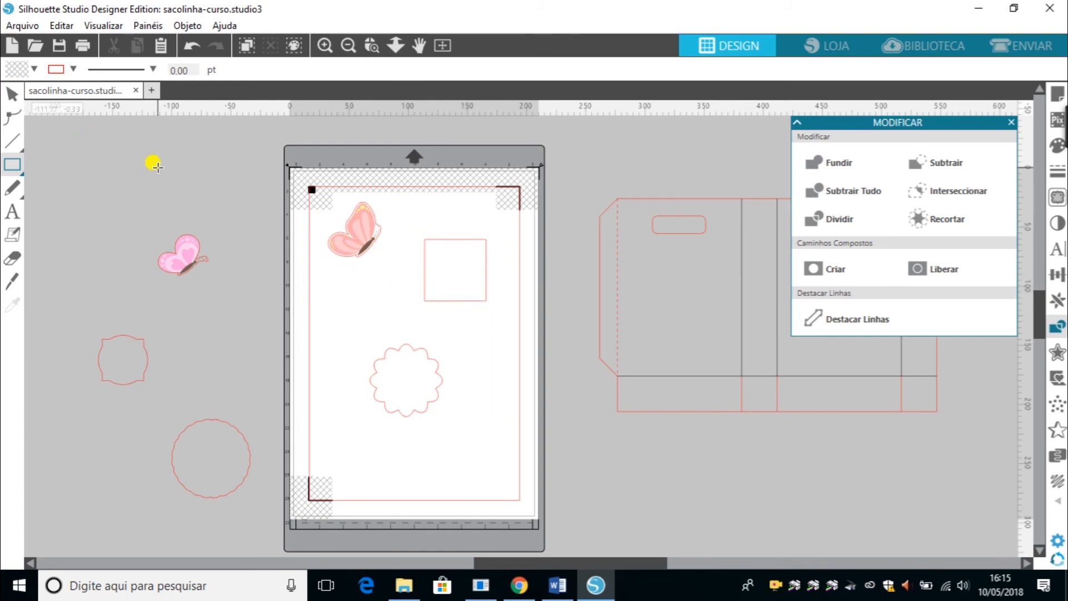
left_click(11, 94)
left_click(451, 301)
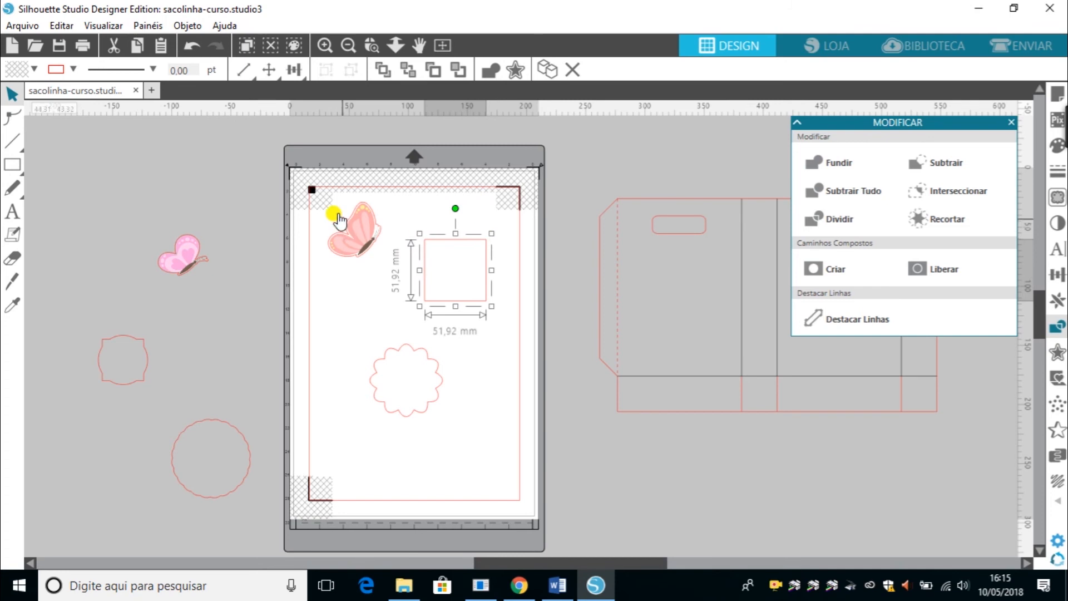
Move the butterfly to the page's left edge, duplicate it, and place the copy overlapping the new square's top.
left_click_drag(325, 203, 271, 229)
key("ctrl+c")
key("ctrl+v")
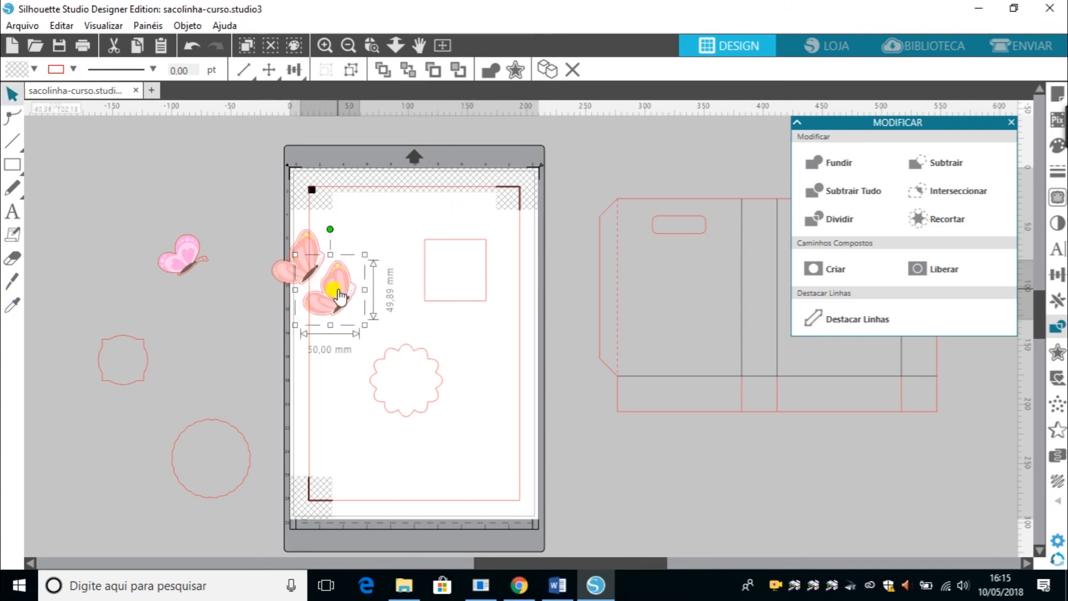
left_click_drag(334, 291, 466, 257)
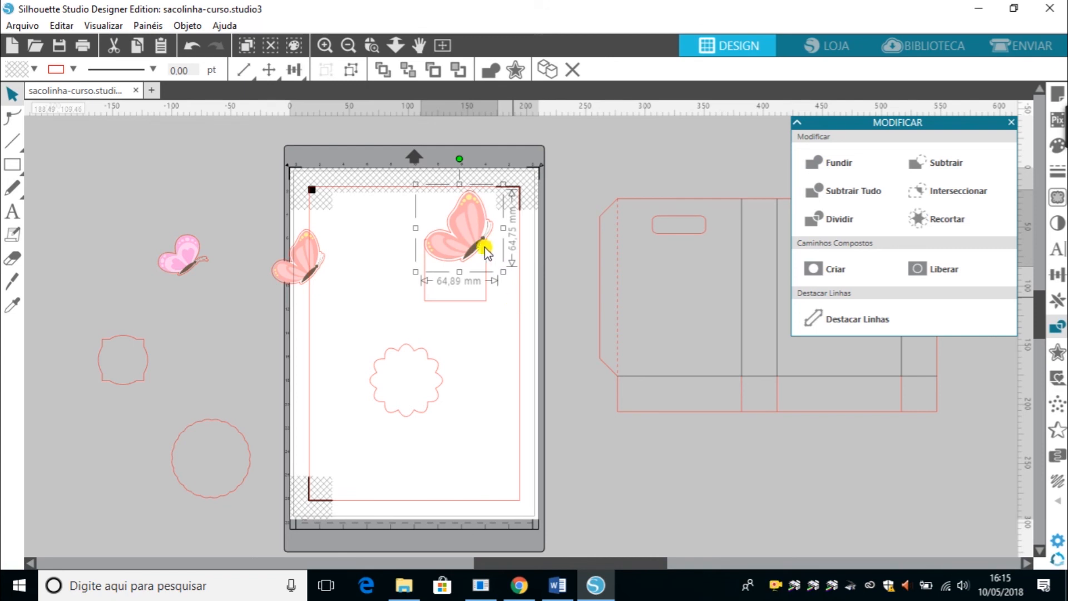
Select the butterfly copy together with the square and weld them into one outline.
key("i")
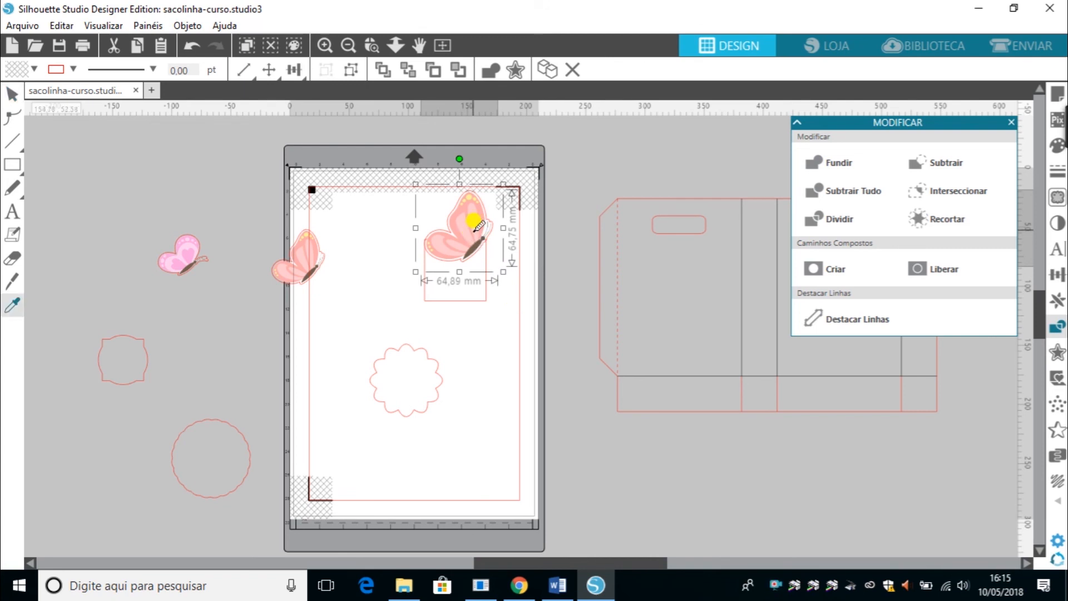
left_click(476, 226)
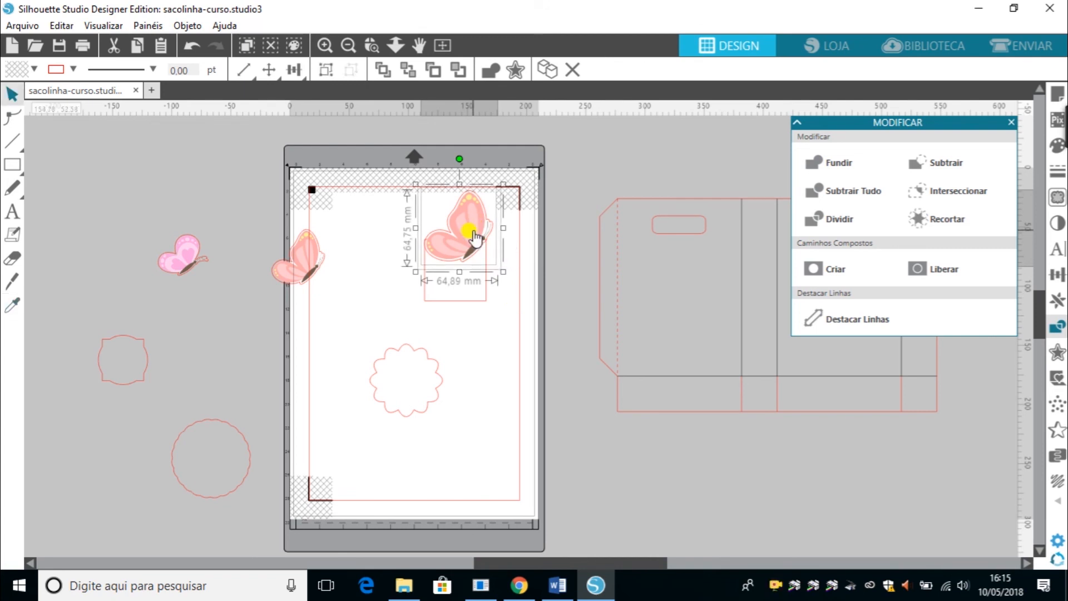
left_click(499, 372)
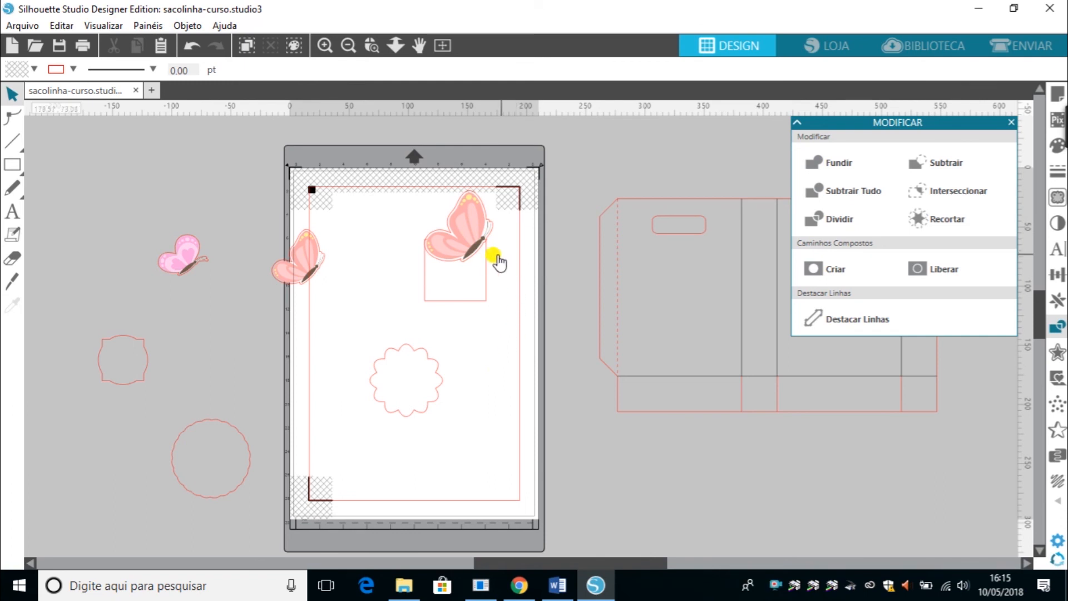
left_click(472, 263)
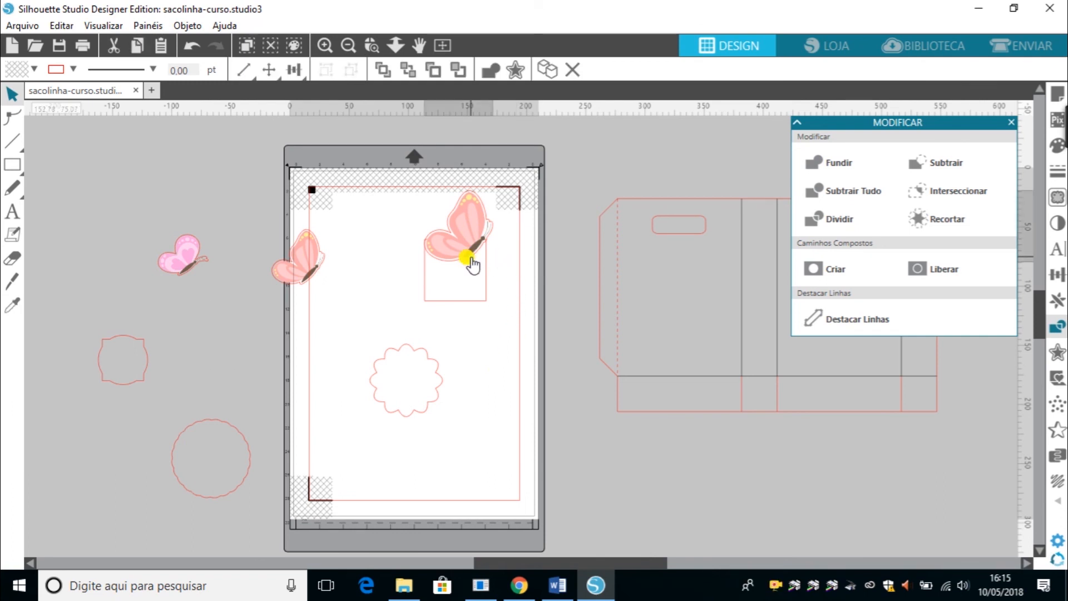
left_click(468, 301, "shift")
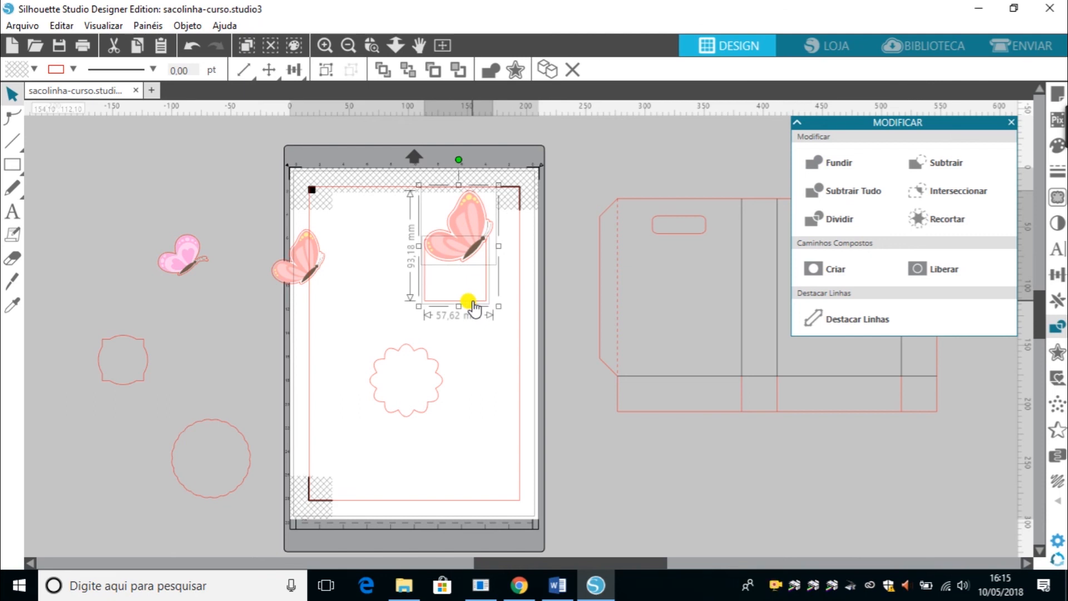
left_click(817, 166)
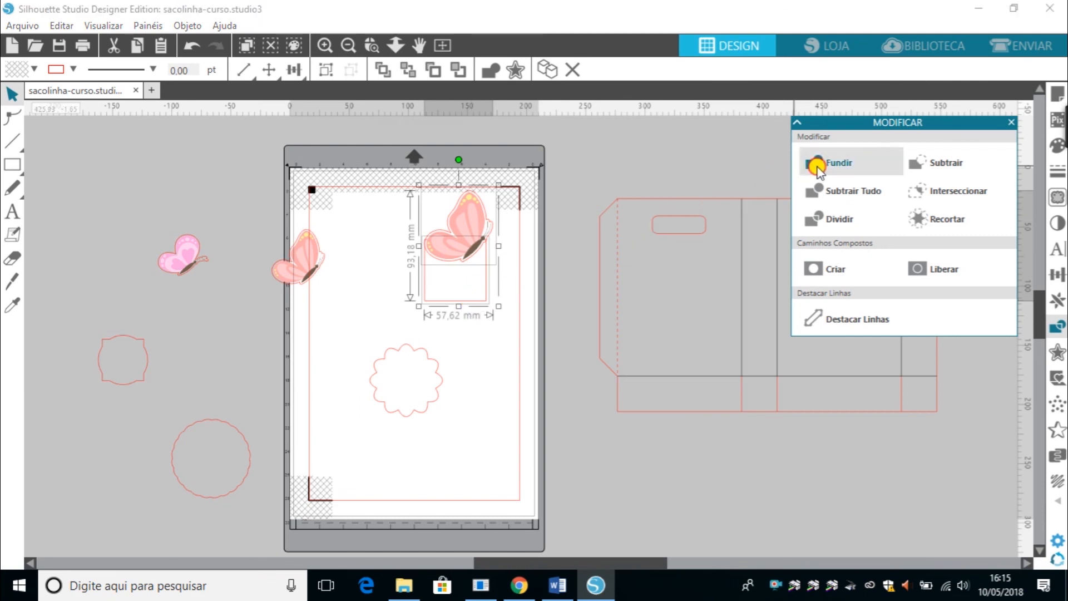
left_click(569, 349)
Move the butterfly off the welded outline and back, undoing the moves.
left_click_drag(465, 227, 367, 190)
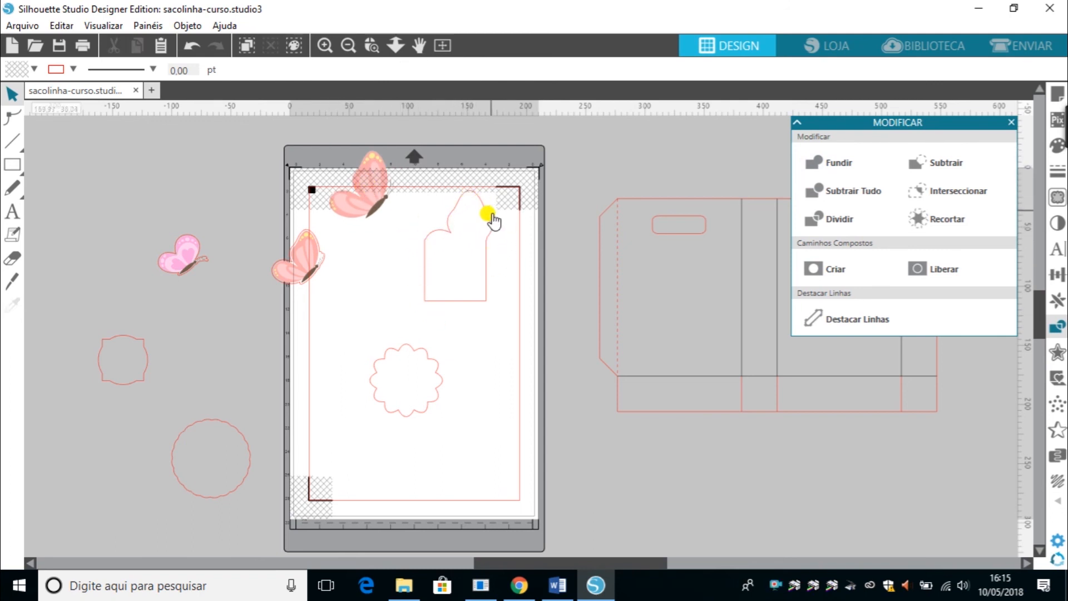
left_click_drag(367, 212, 451, 254)
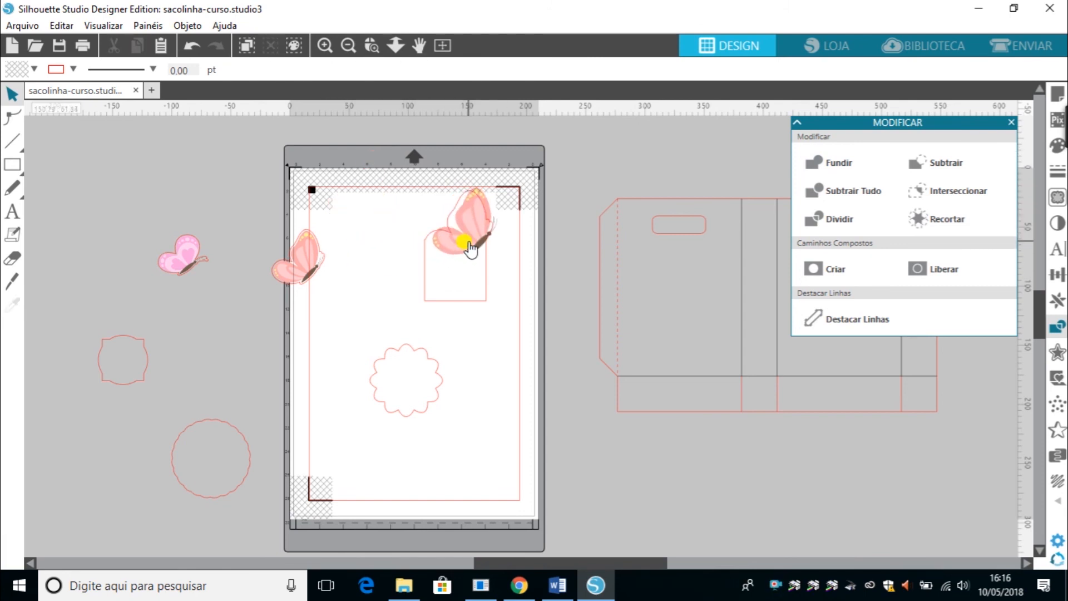
key("ctrl+z")
key("ctrl+z")
key("ctrl+y")
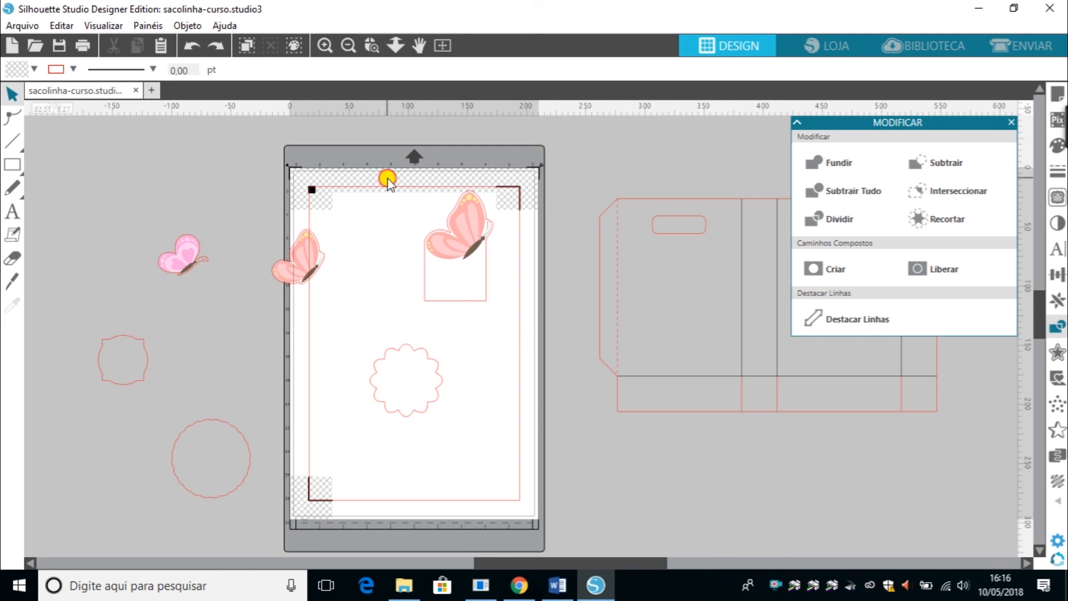
Remove the extra butterfly copy stacked on the welded outline.
left_click(469, 245)
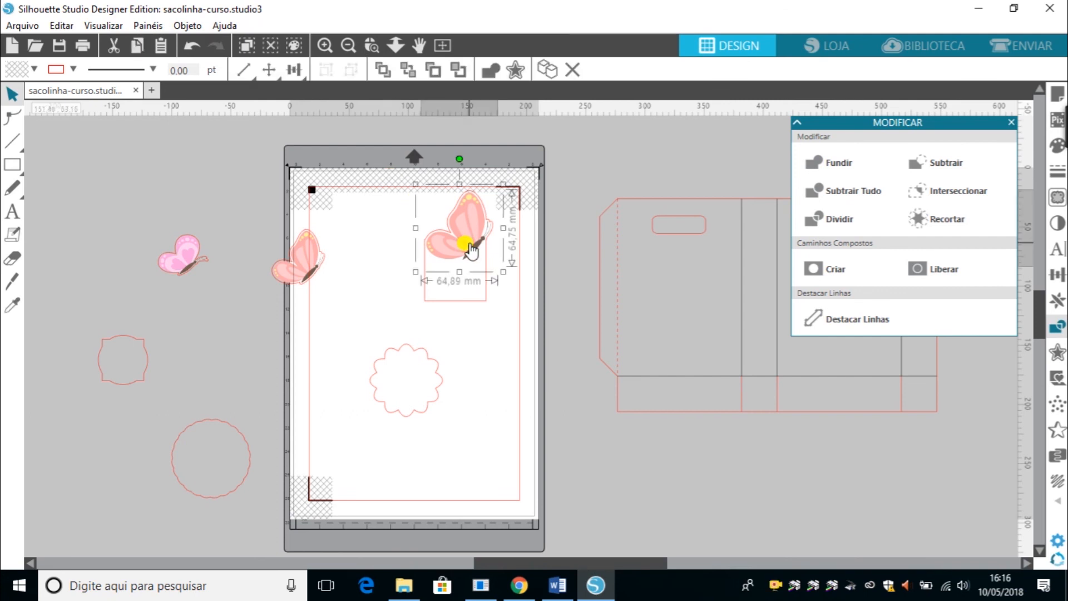
left_click(266, 208)
left_click(301, 265)
key("i")
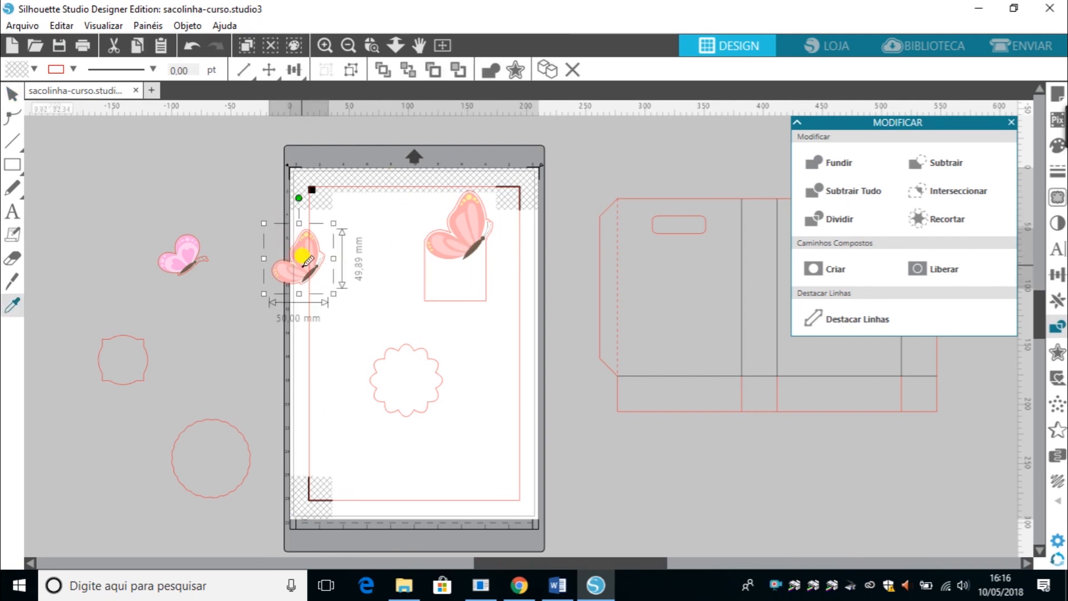
left_click_drag(306, 260, 494, 274)
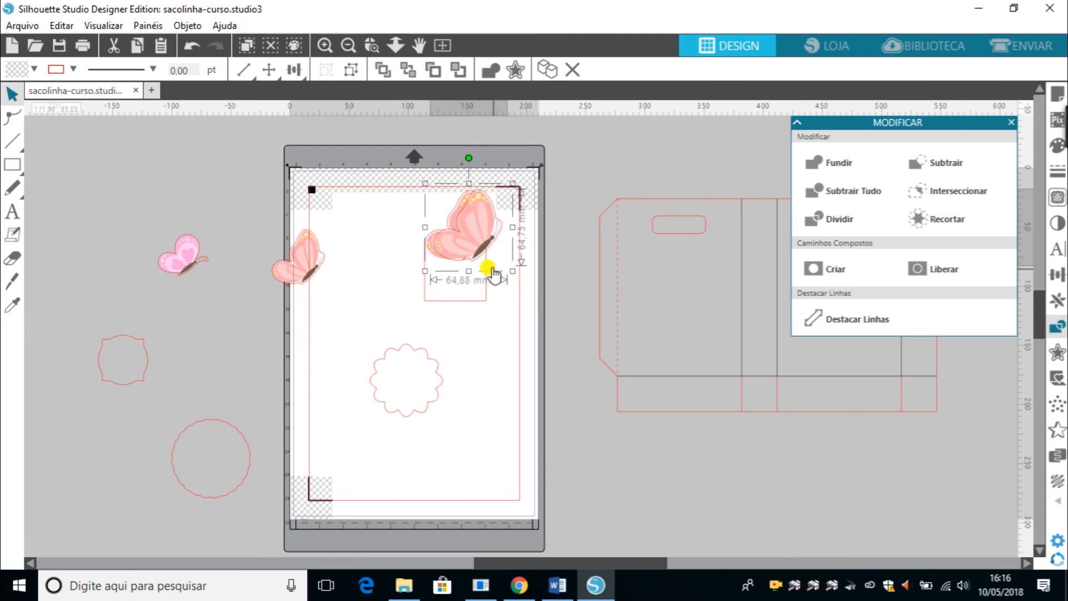
key("Delete")
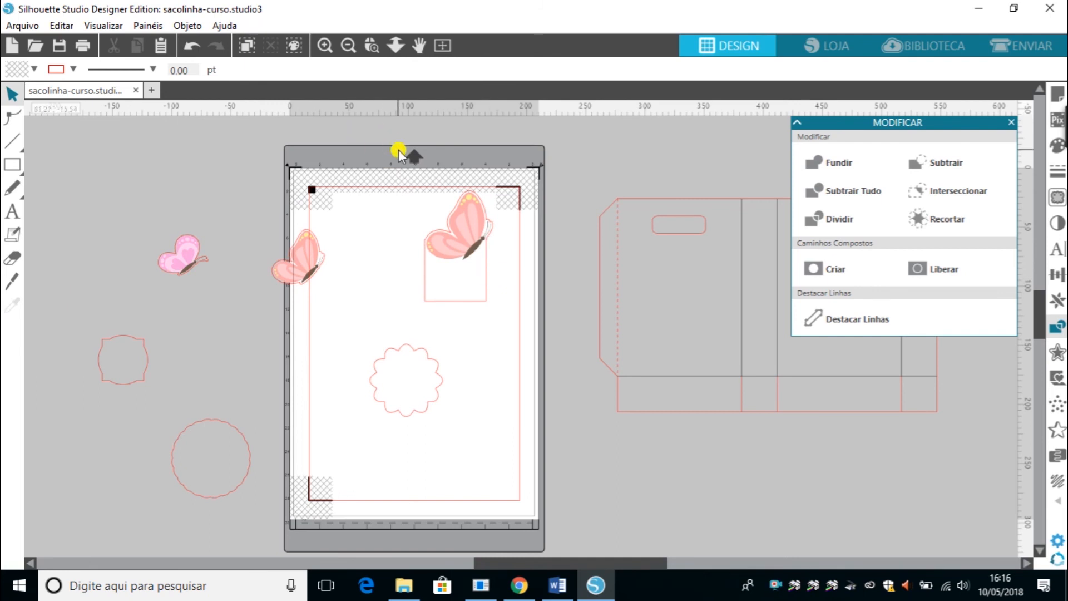
Move the welded butterfly shape off the page to the left and shrink it to about 53 × 77 mm.
left_click(476, 284)
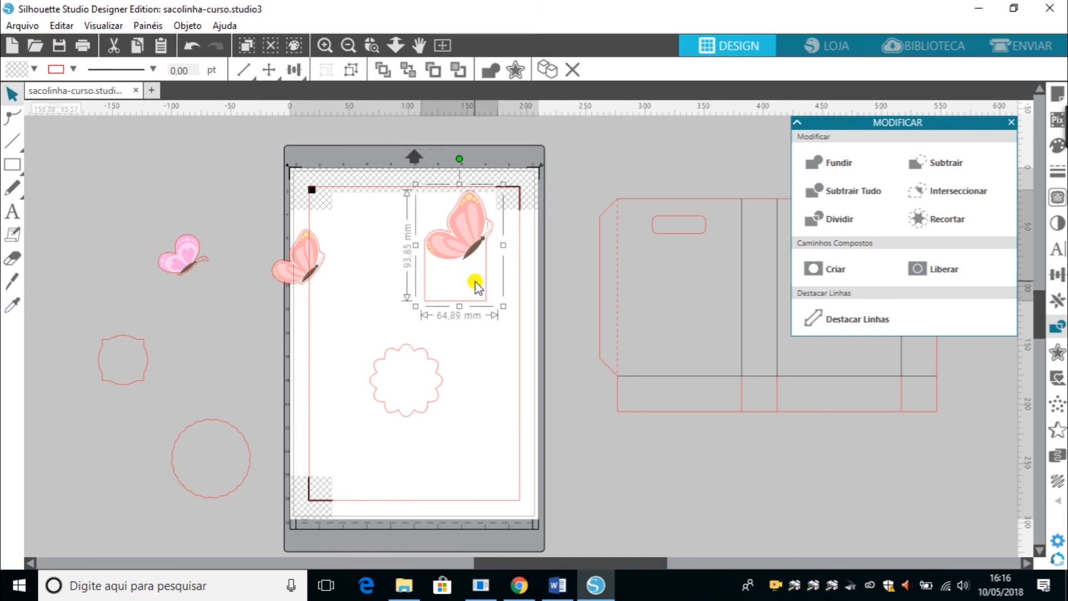
left_click_drag(466, 254, 98, 242)
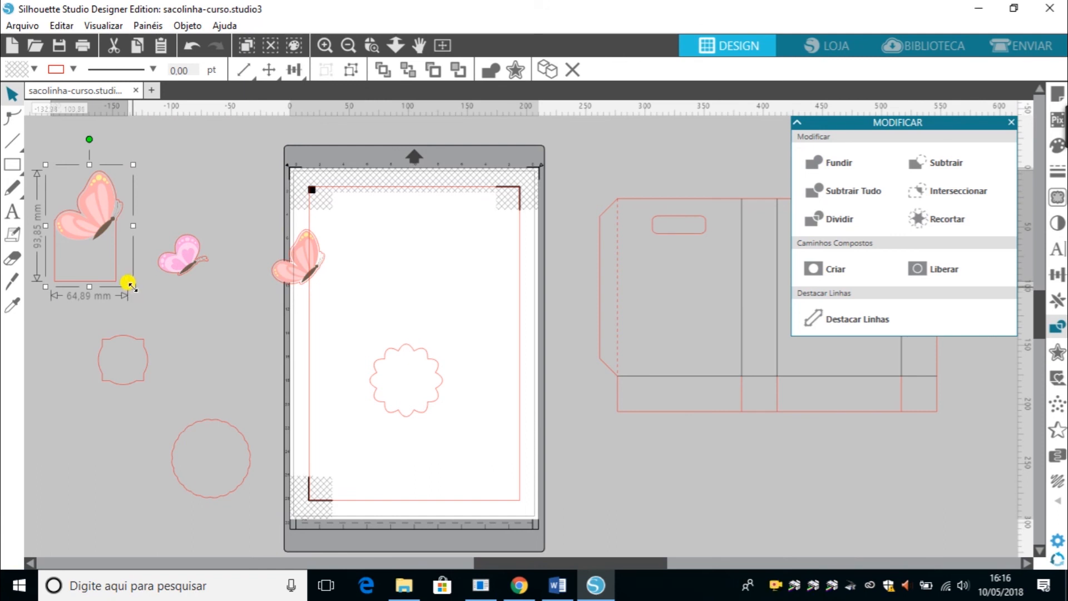
left_click_drag(128, 284, 119, 267)
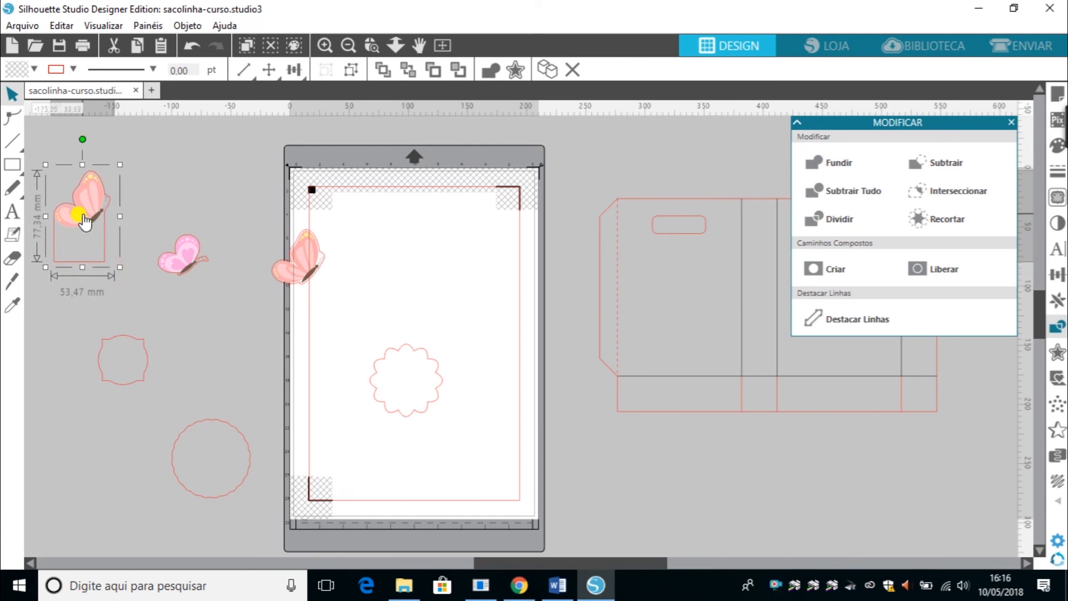